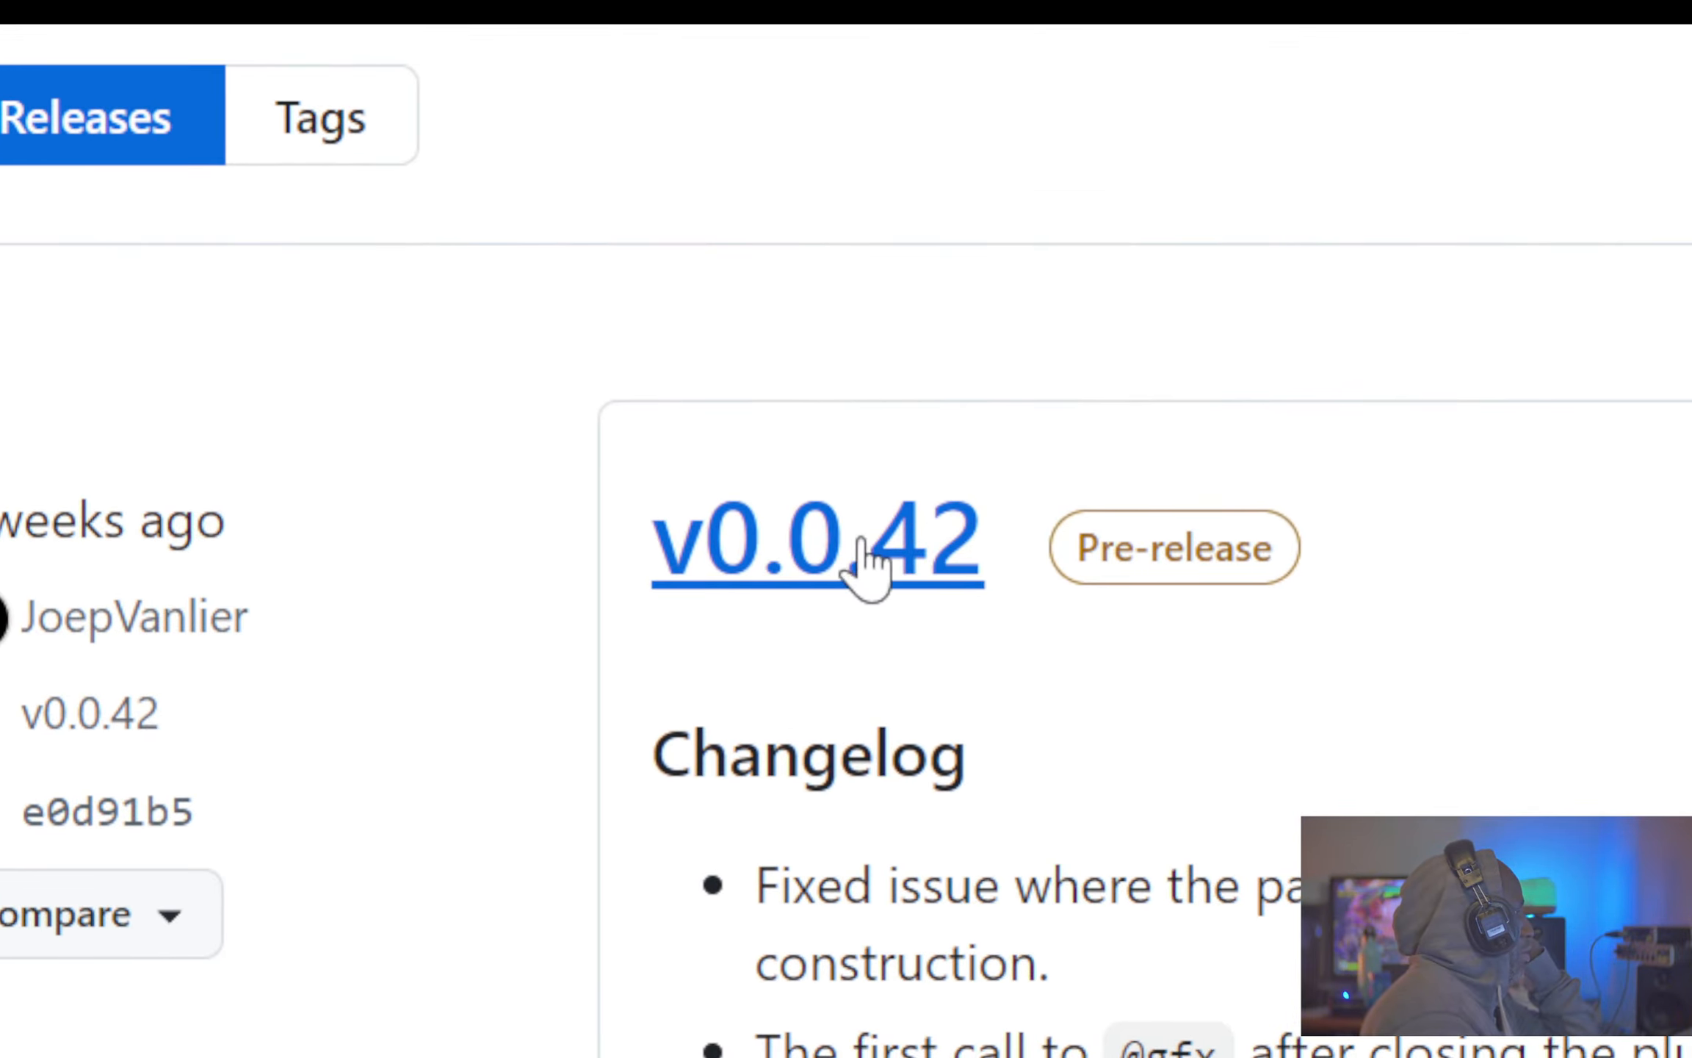
- Open the v0.0.42 pre-release of YSFX and look through its downloadable Linux, macOS and Windows assets
click(927, 547)
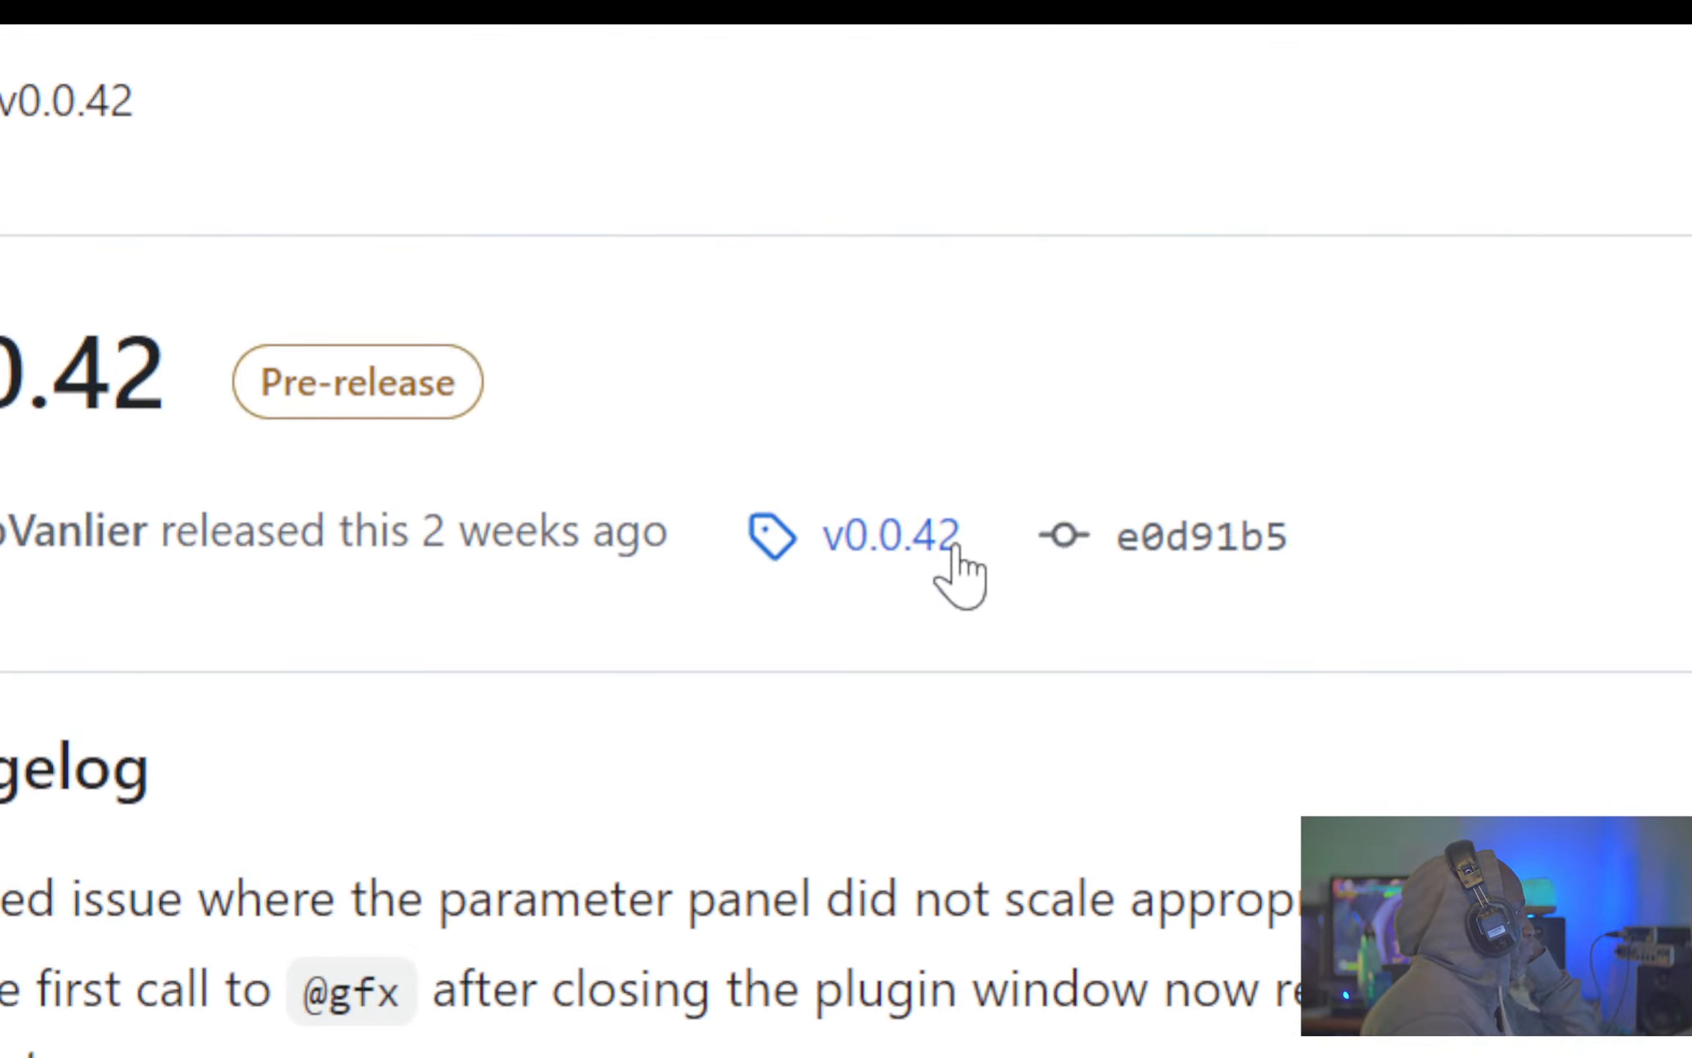
scroll(1205, 567, down, 8)
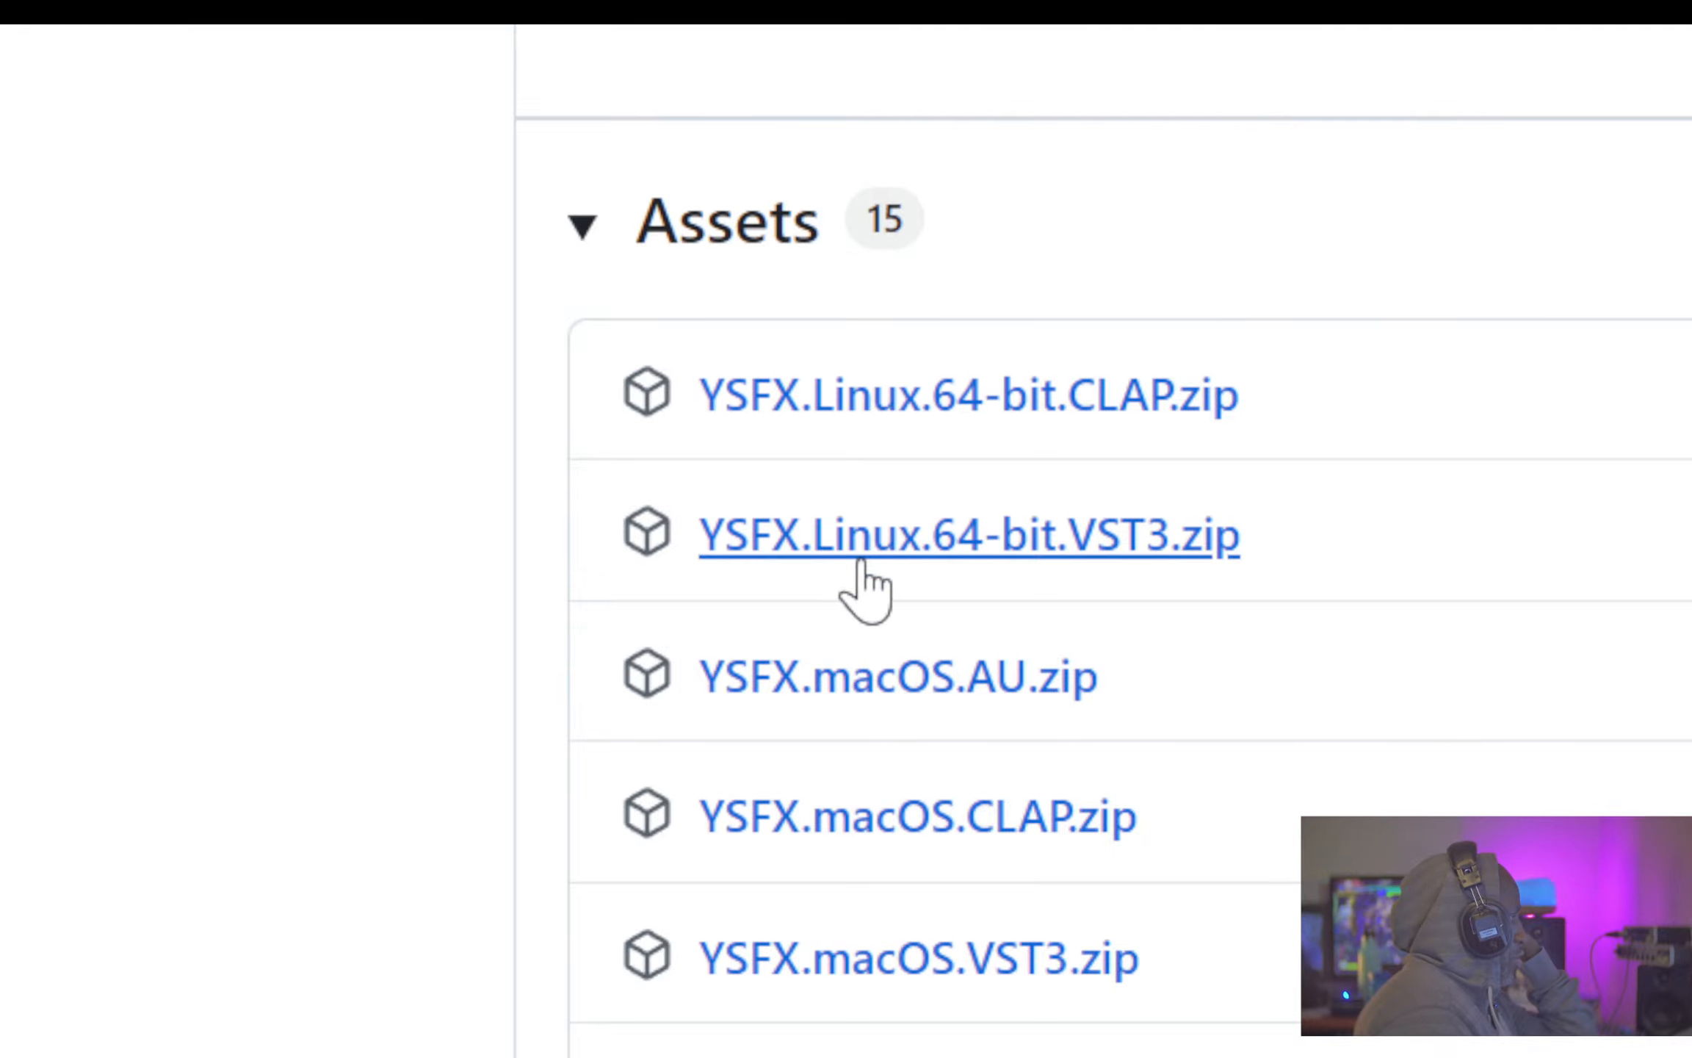
scroll(856, 580, down, 5)
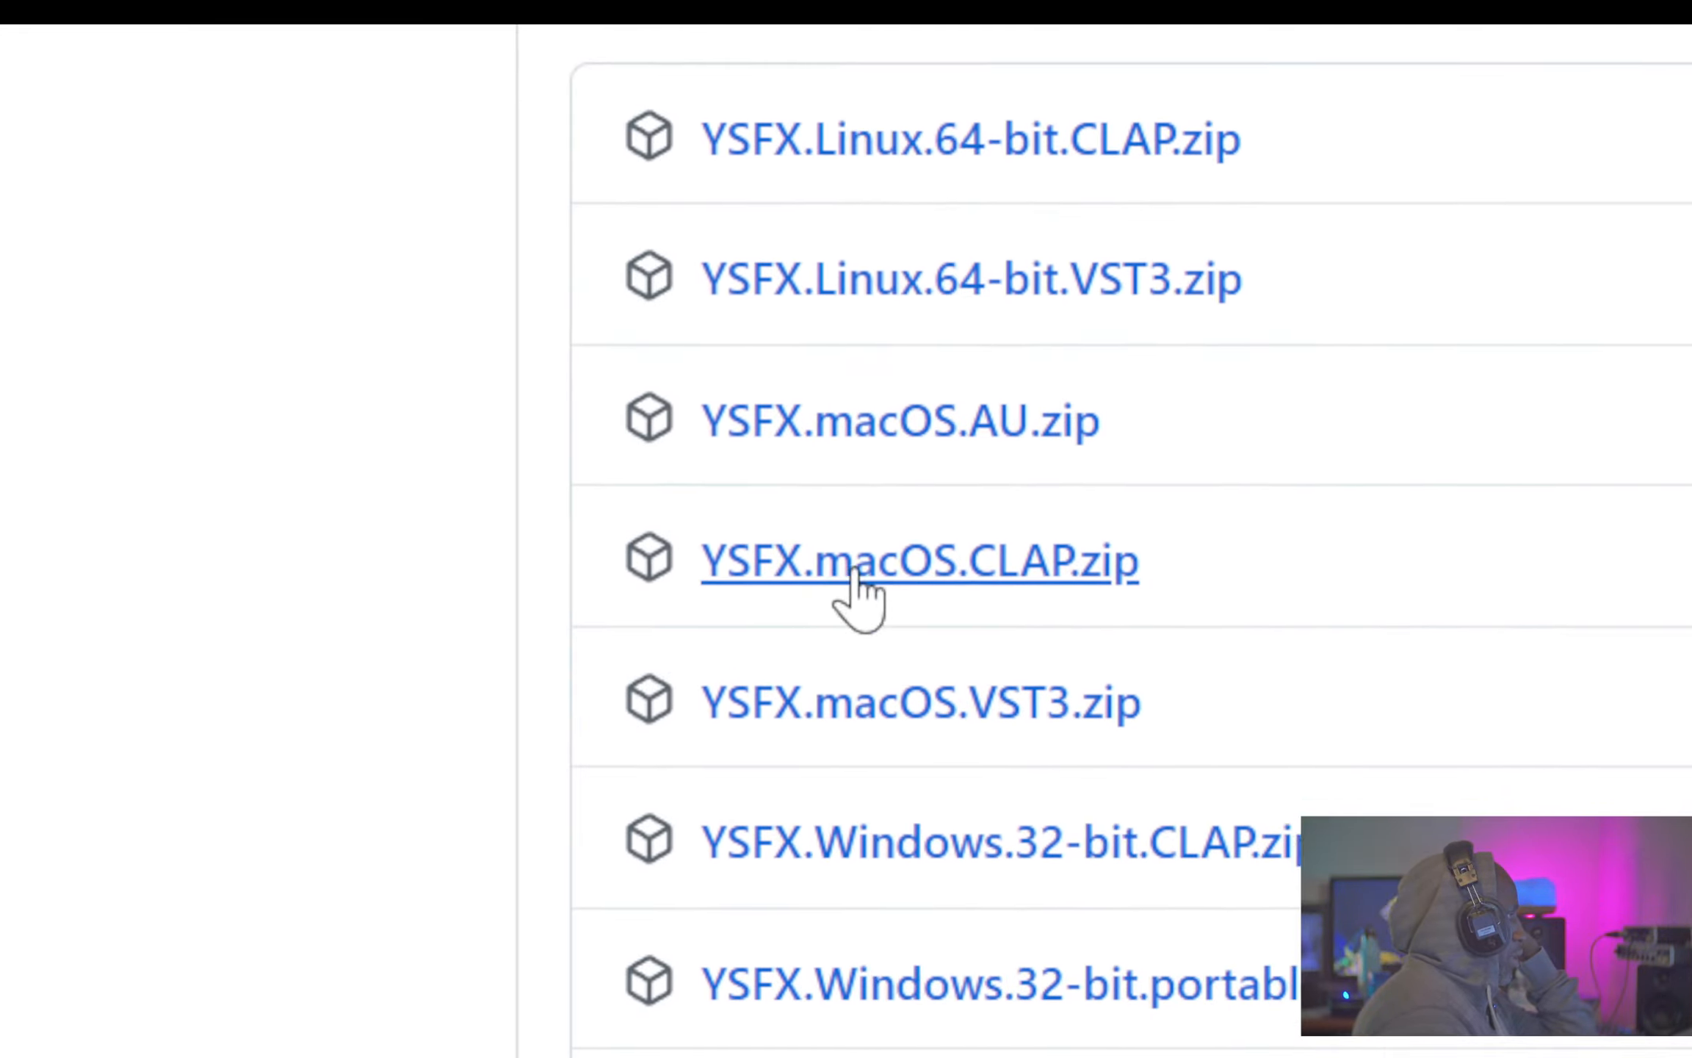
scroll(856, 580, down, 2)
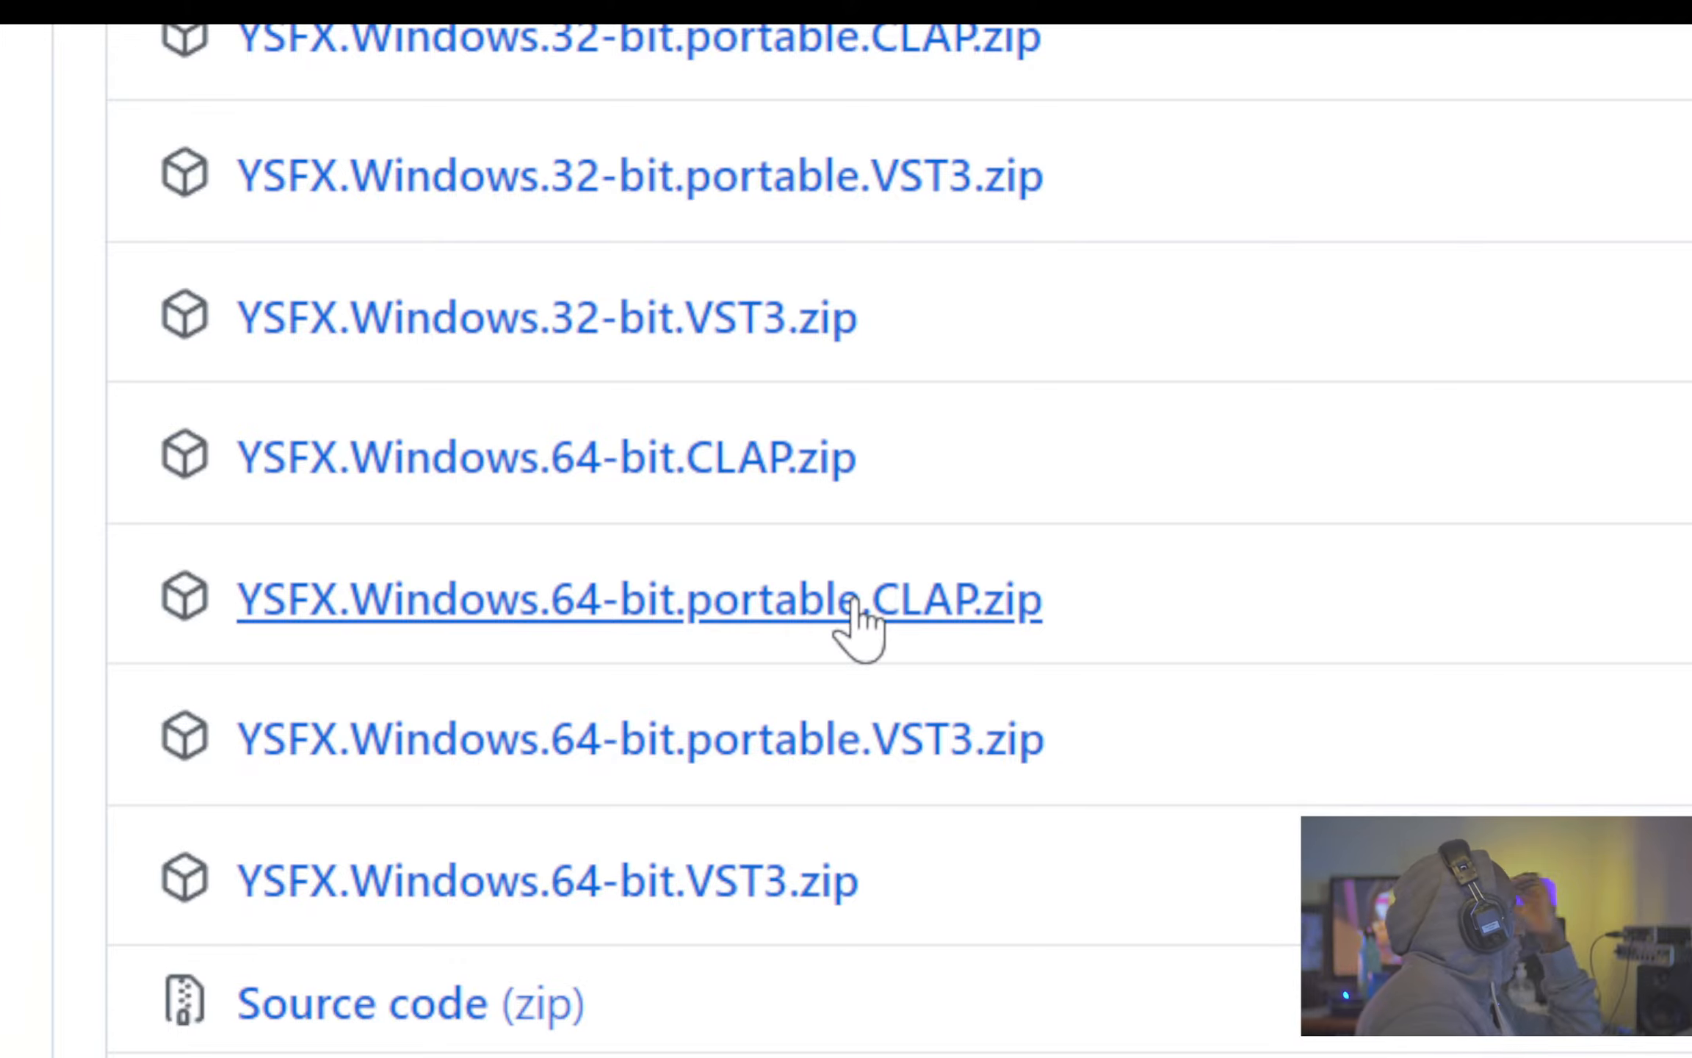
scroll(905, 639, down, 2)
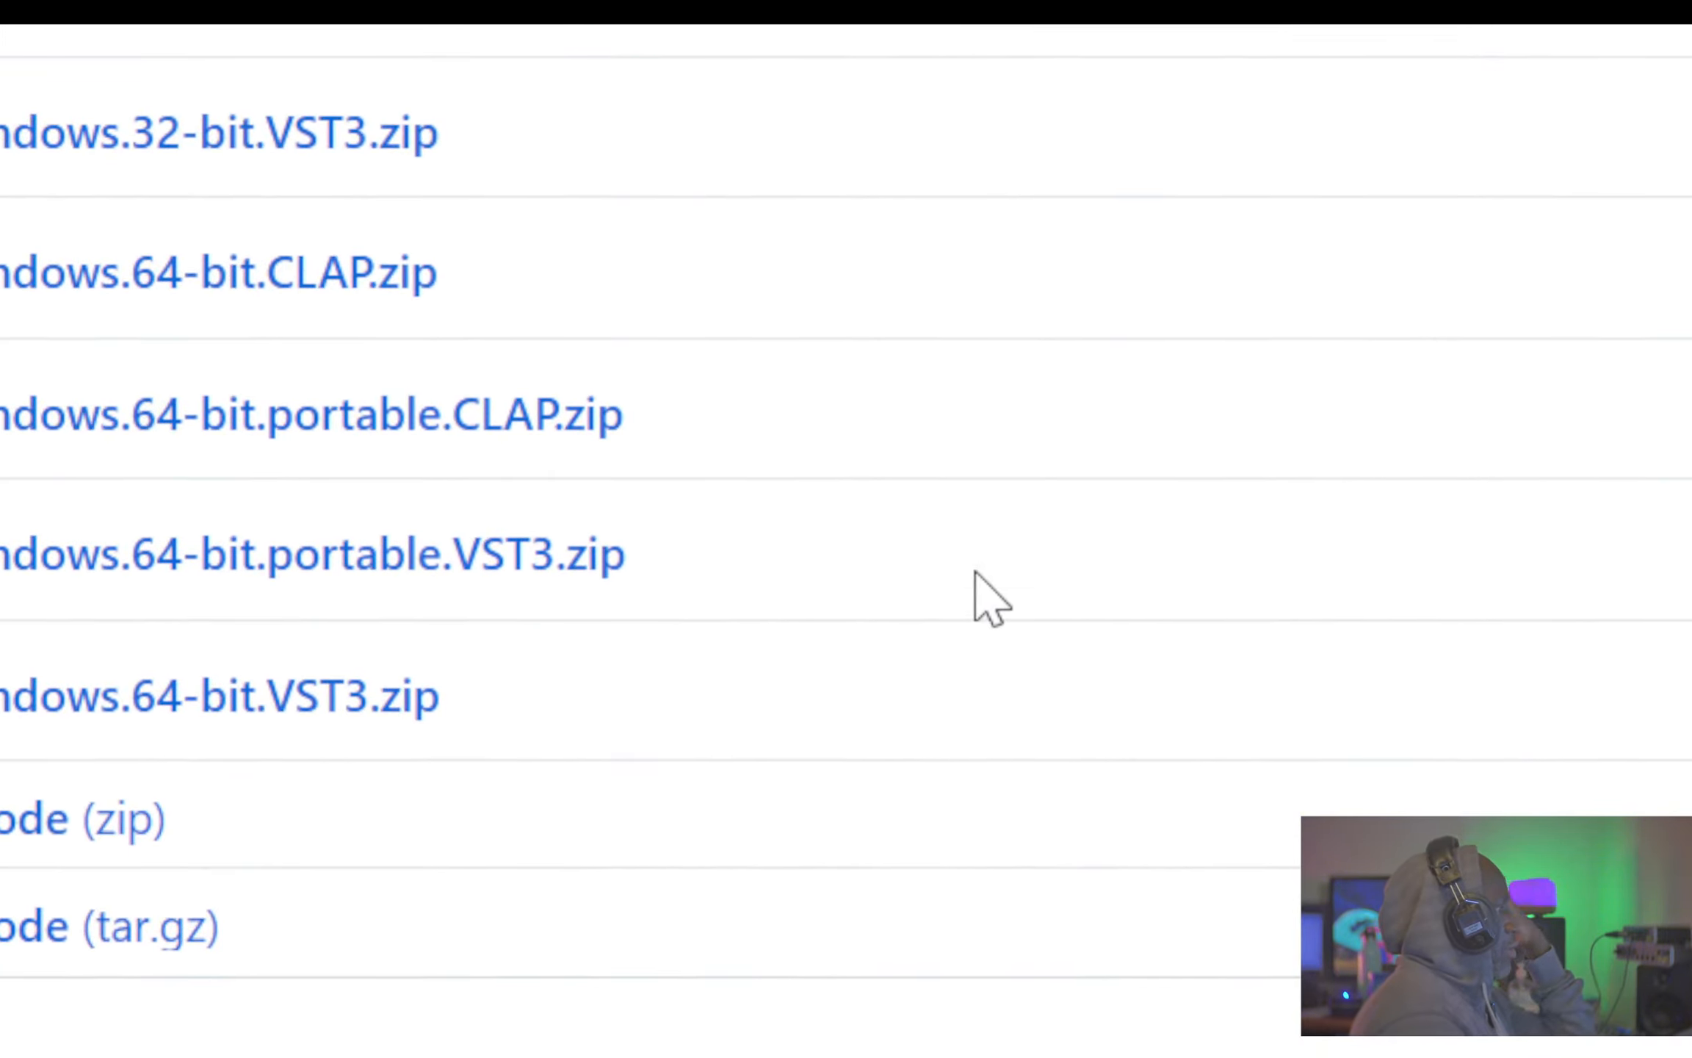
scroll(974, 572, up, 3)
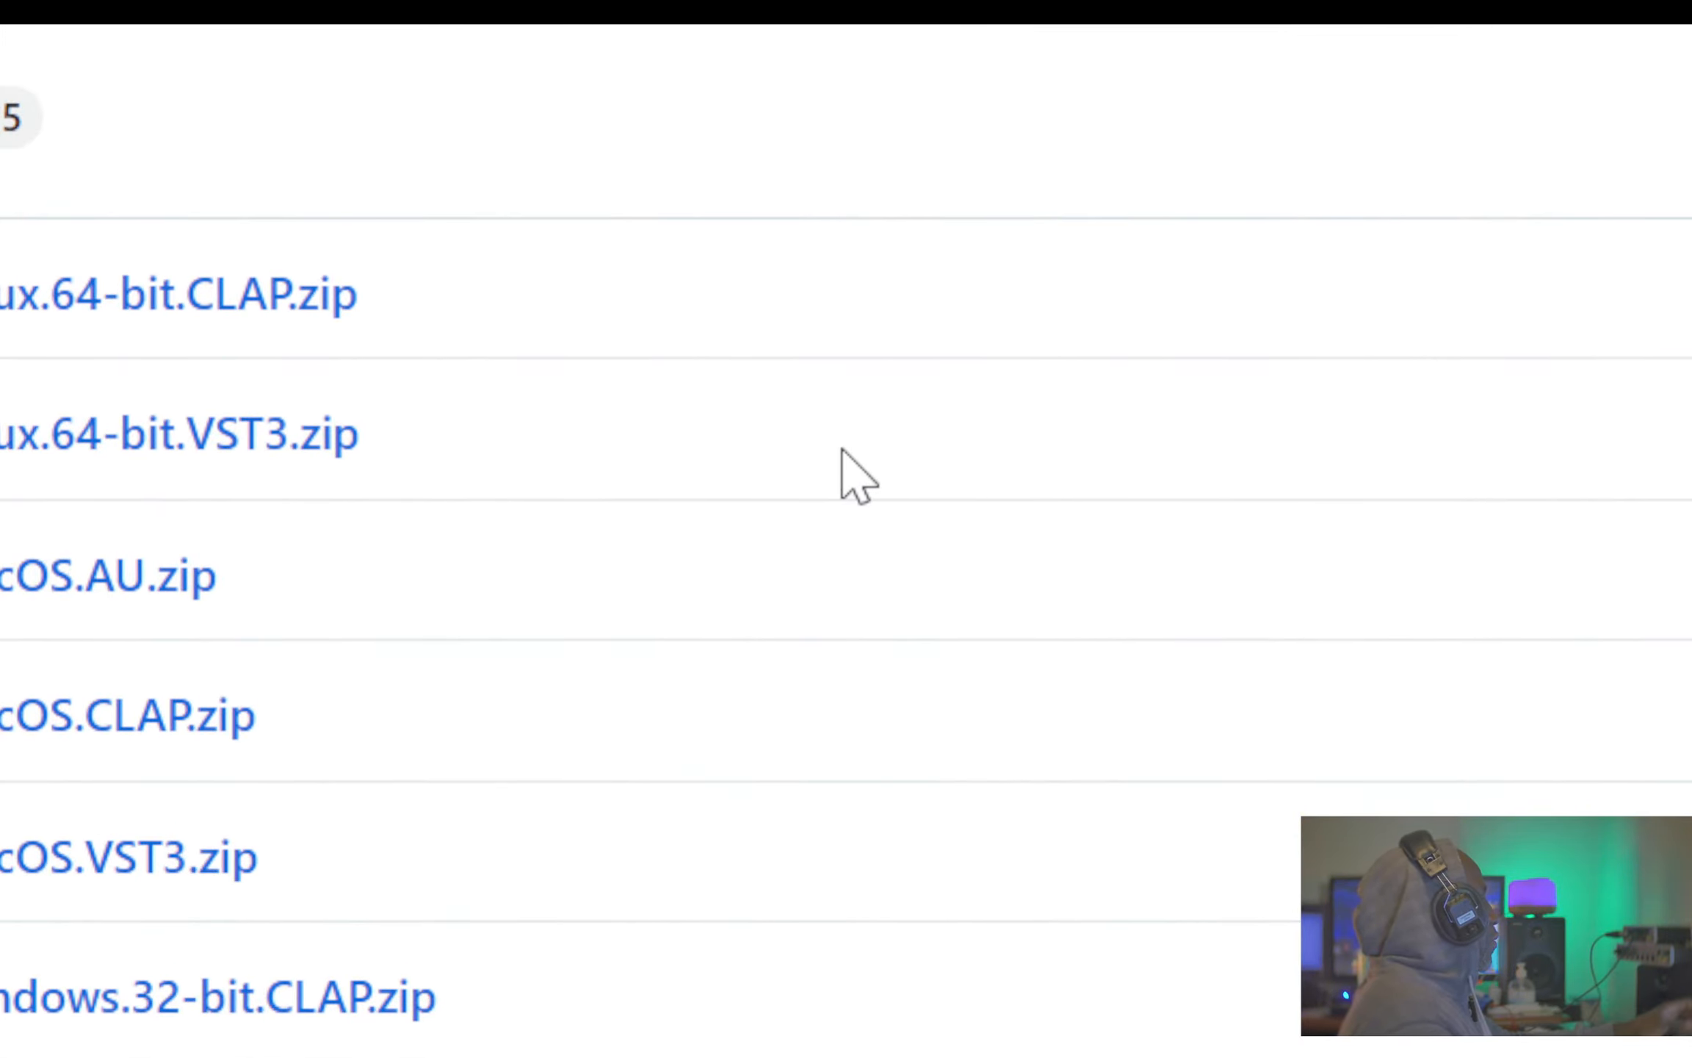
scroll(839, 452, up, 10)
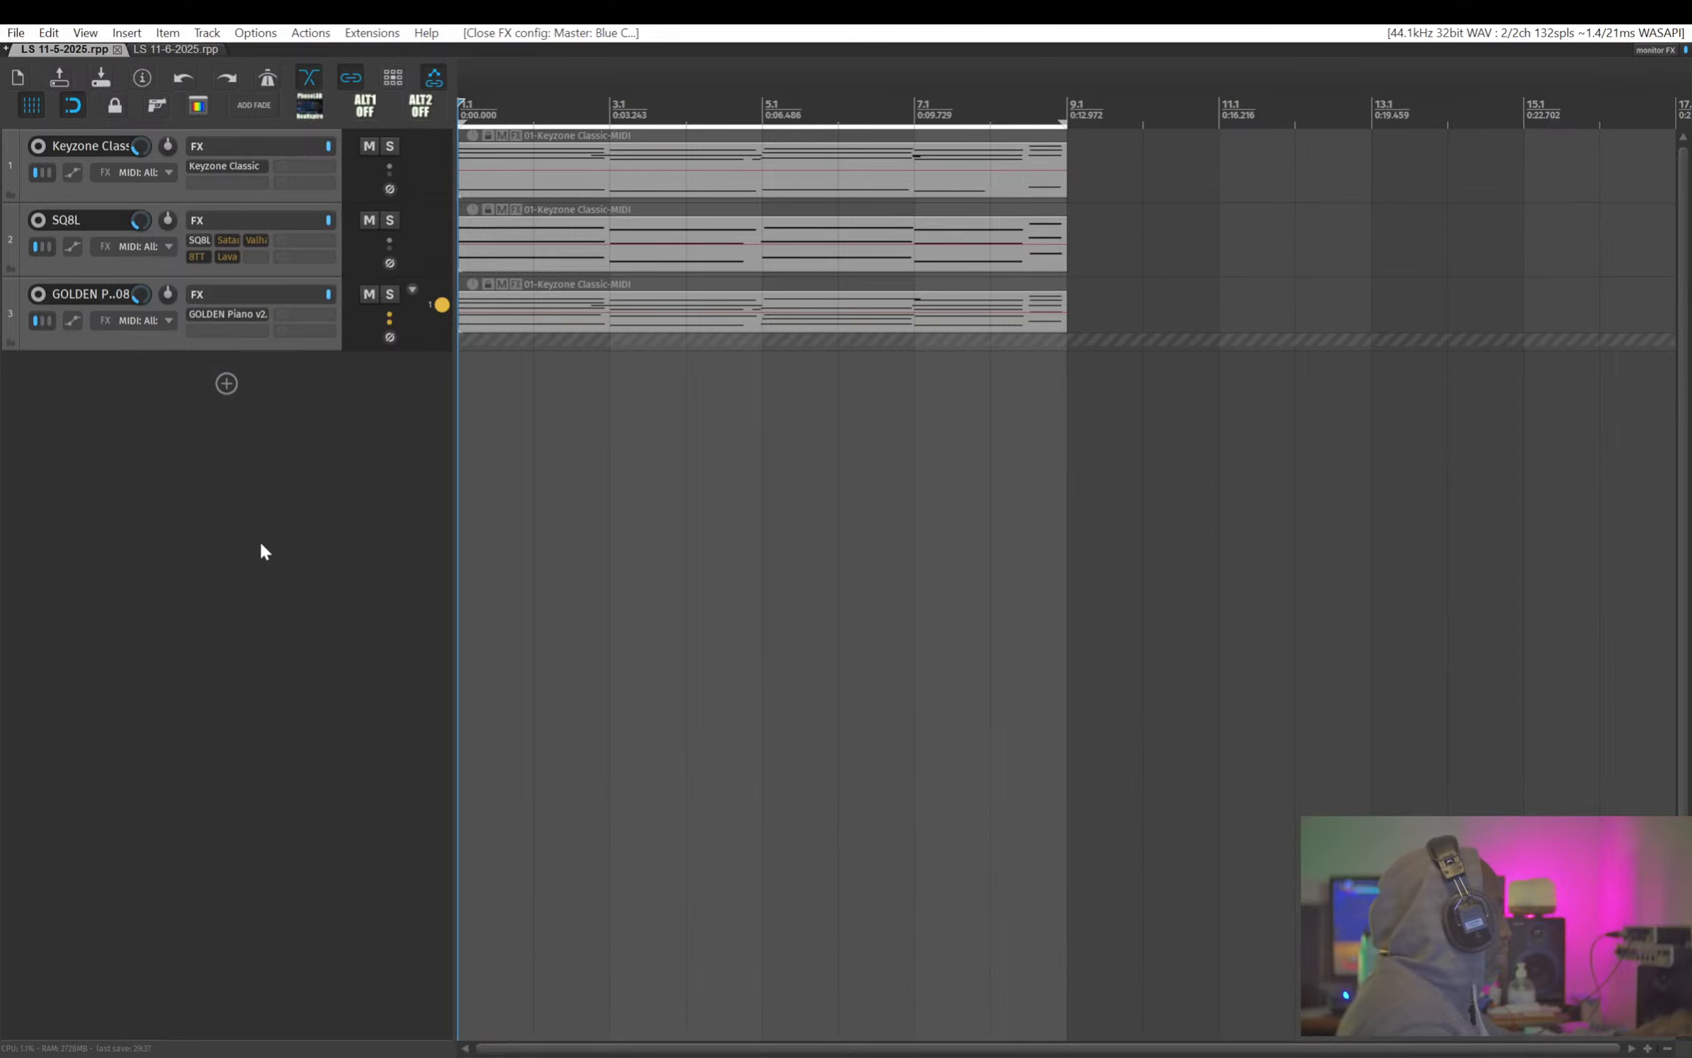
- Audition the LS 11-5-2025 project in REAPER, stop it, and play the LS 11-6-2025 project
key(space)
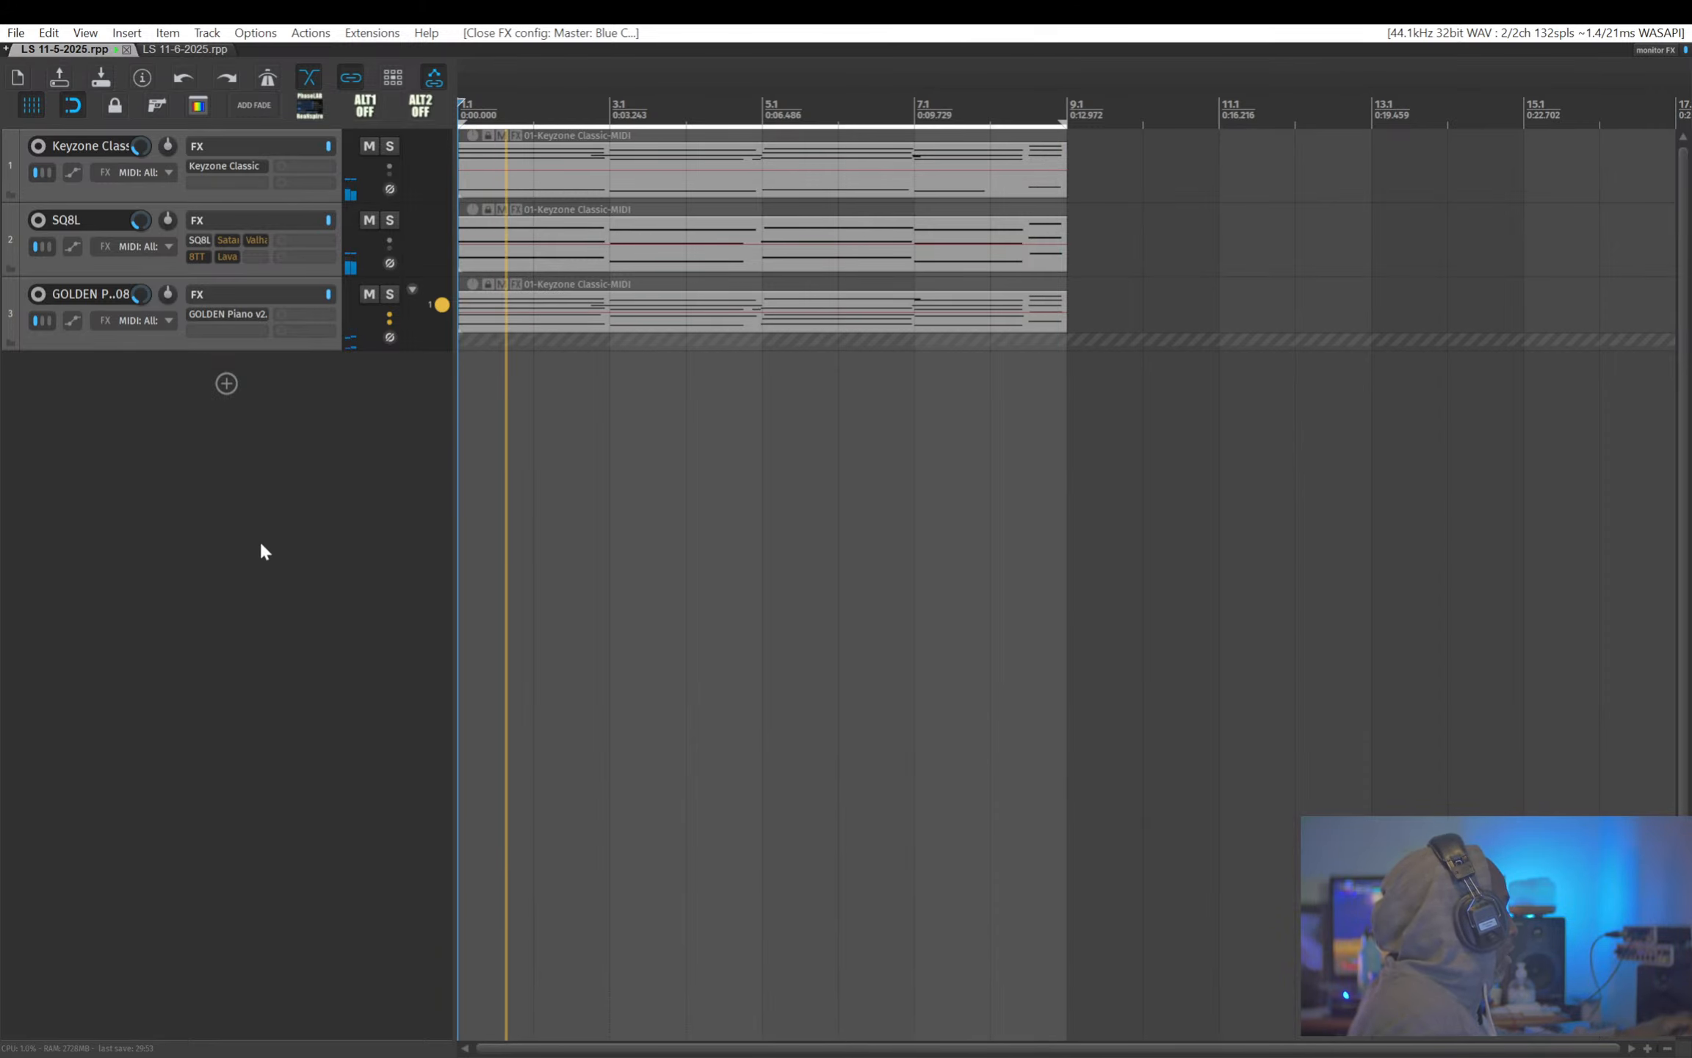
key(space)
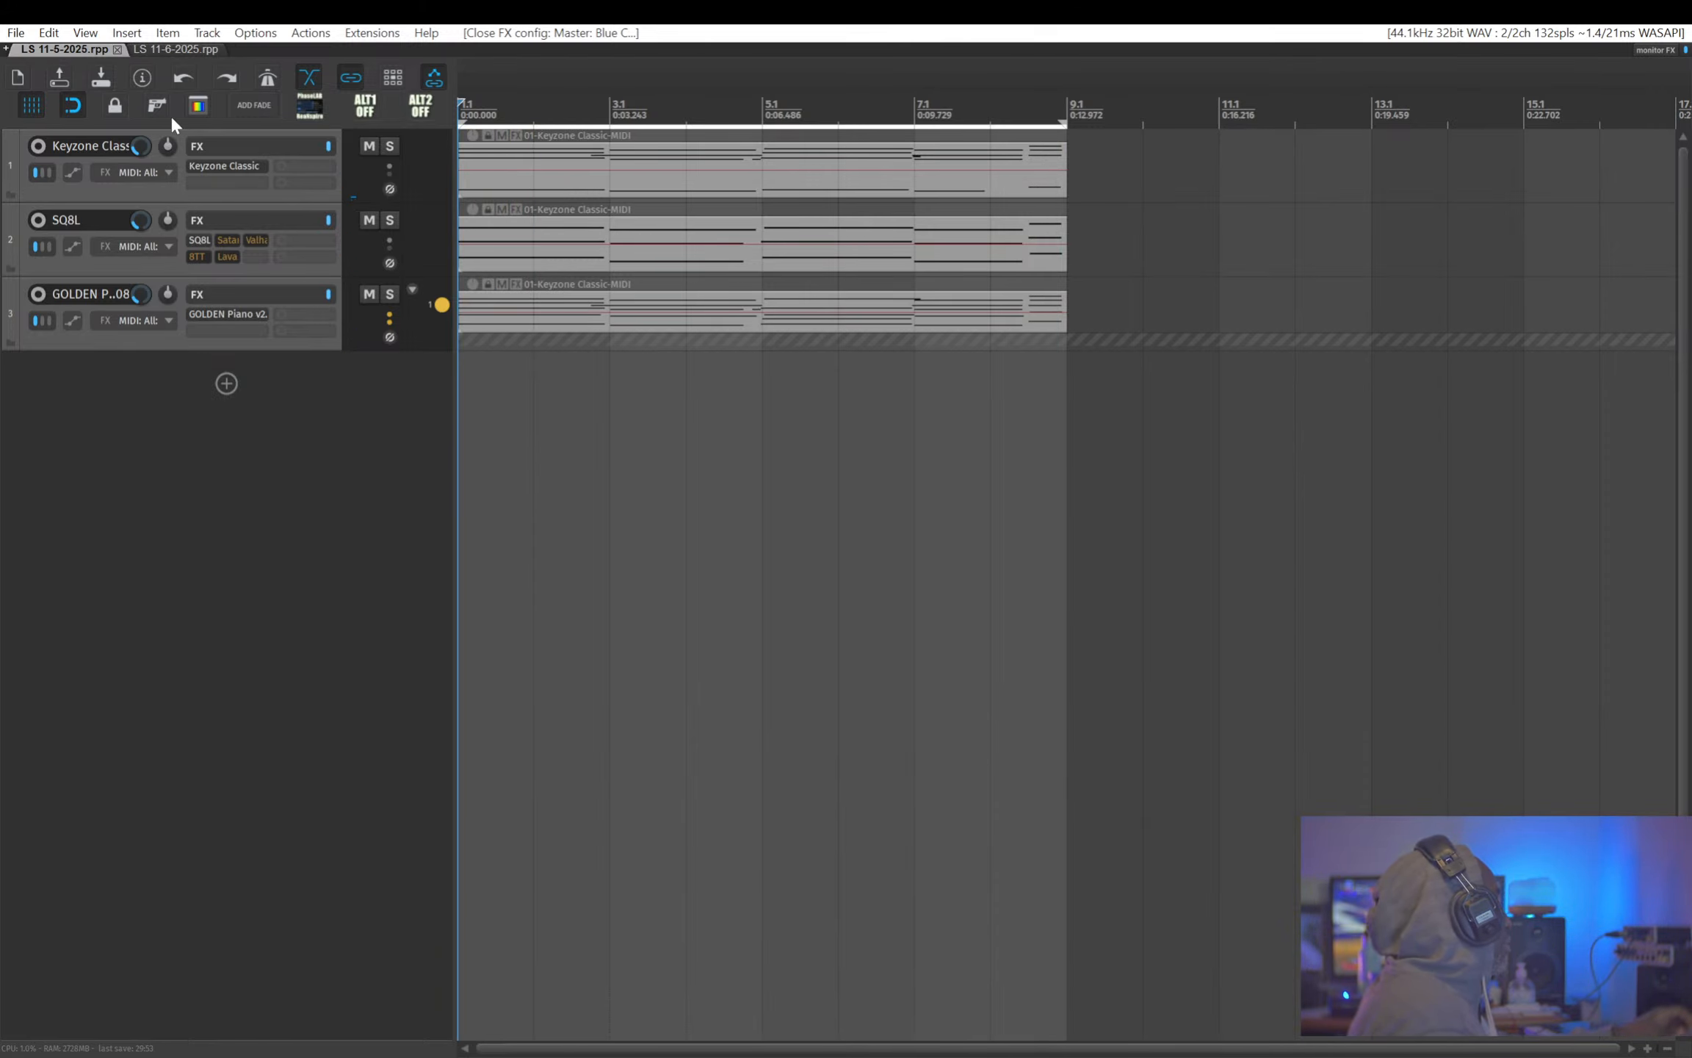
click(175, 49)
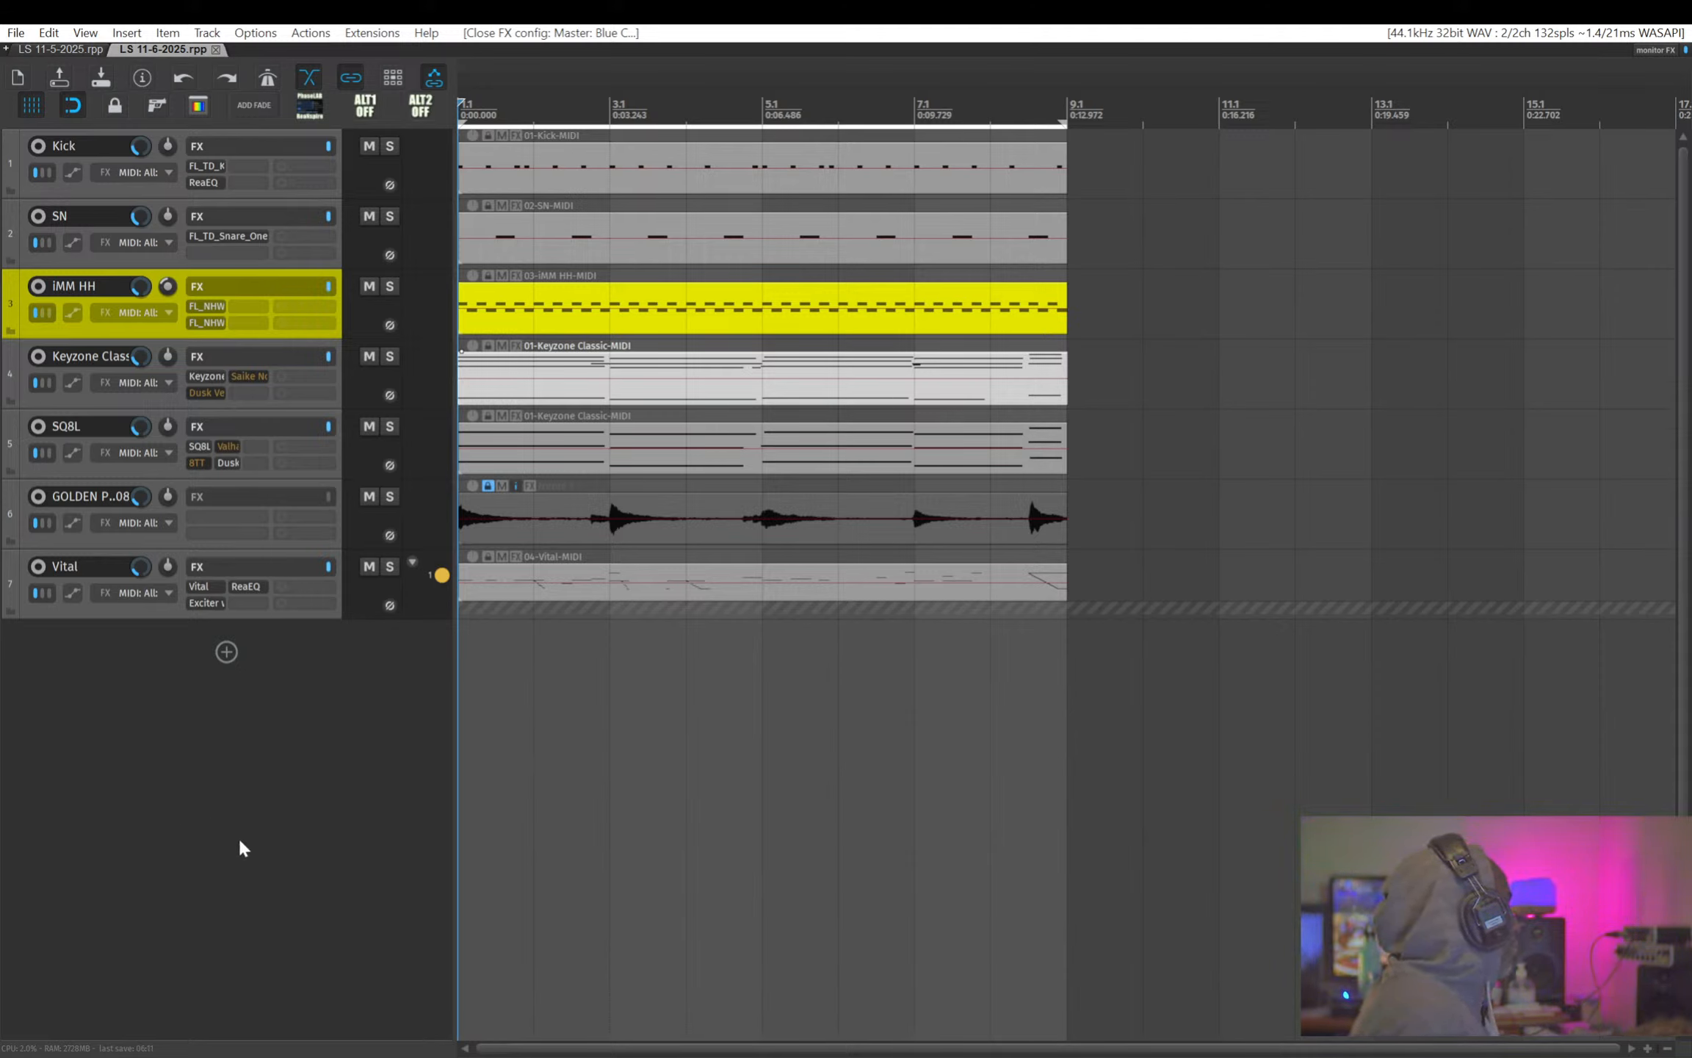
key(space)
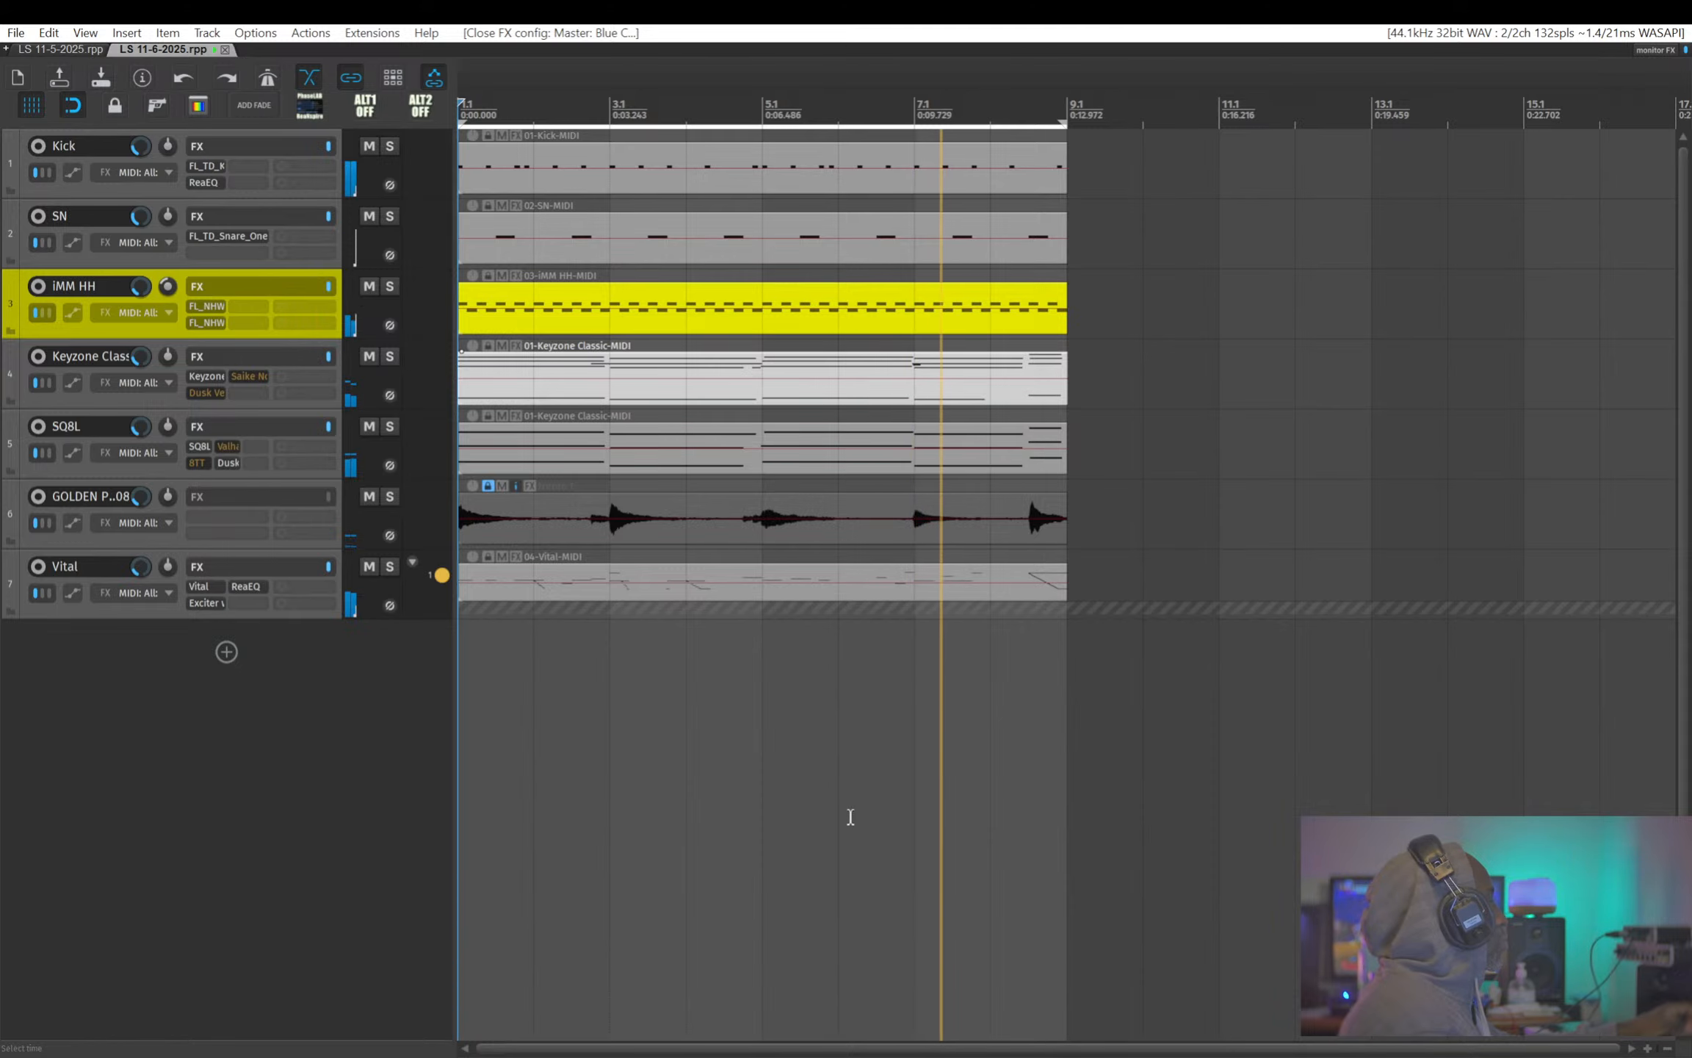
- Unlock the audio item on the GOLDEN piano track and save the project
click(488, 485)
key(ctrl+s)
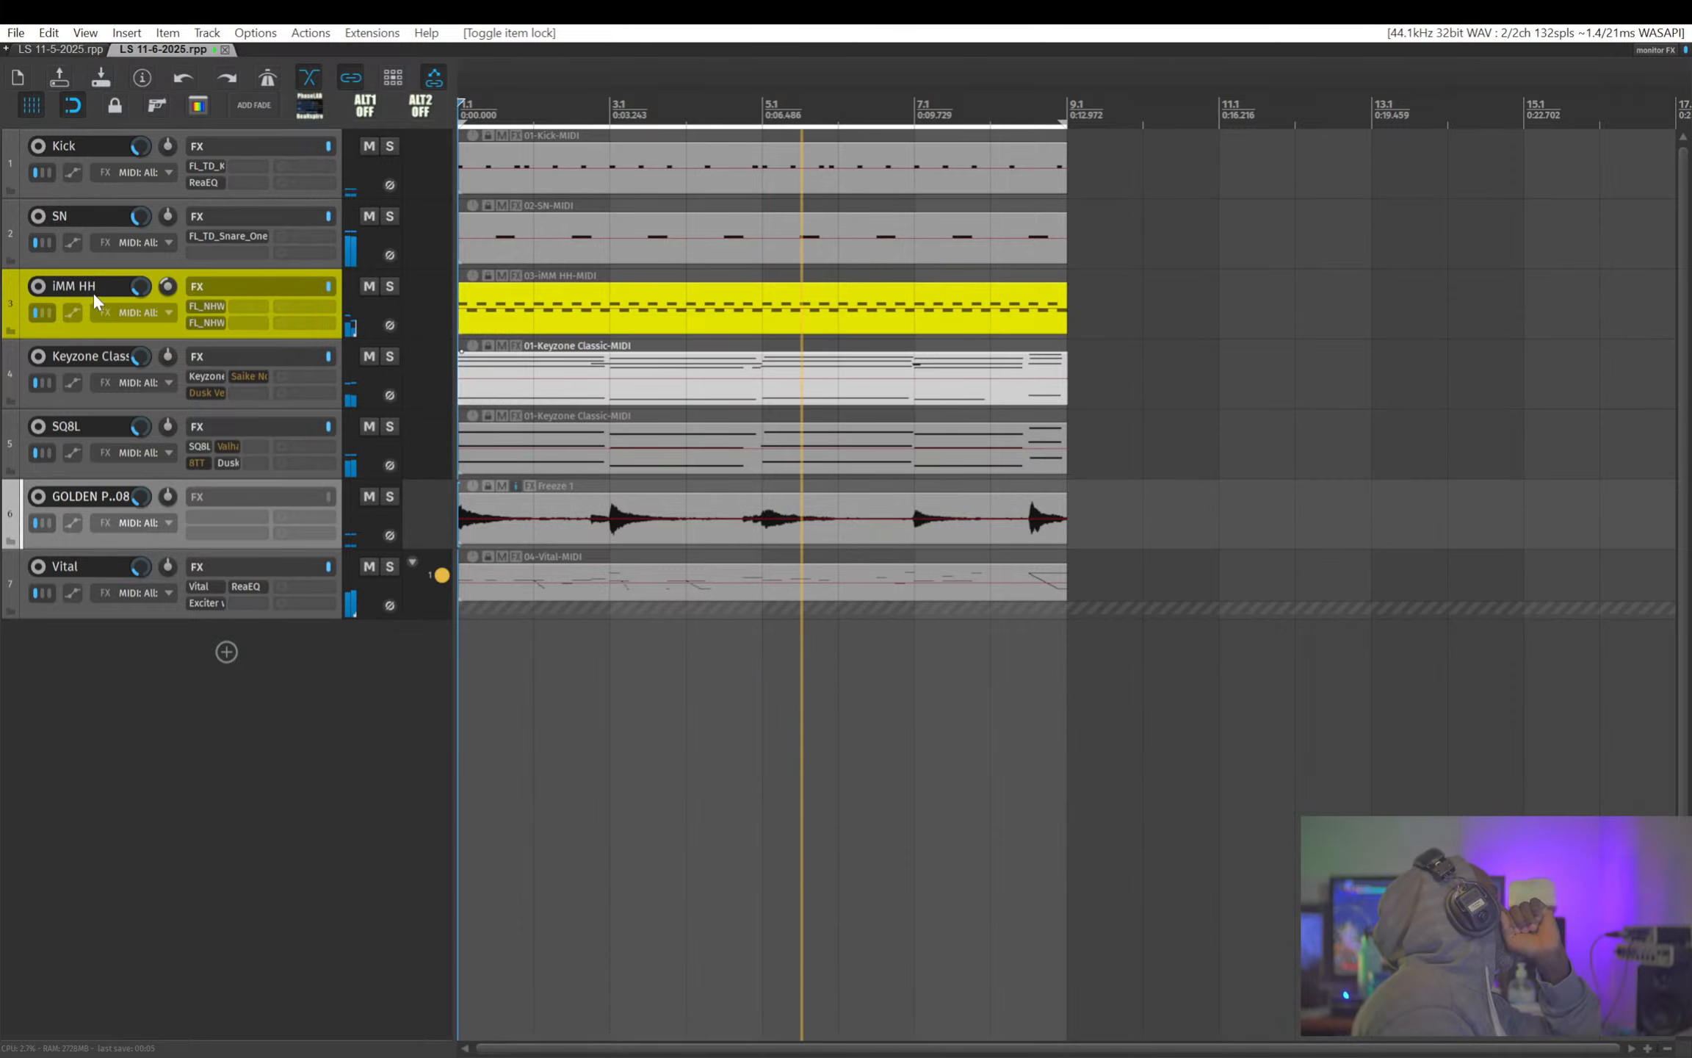
- Open Dusk Verb on the Keyzone Classic track, solo that track and take the reverb out of bypass
click(208, 393)
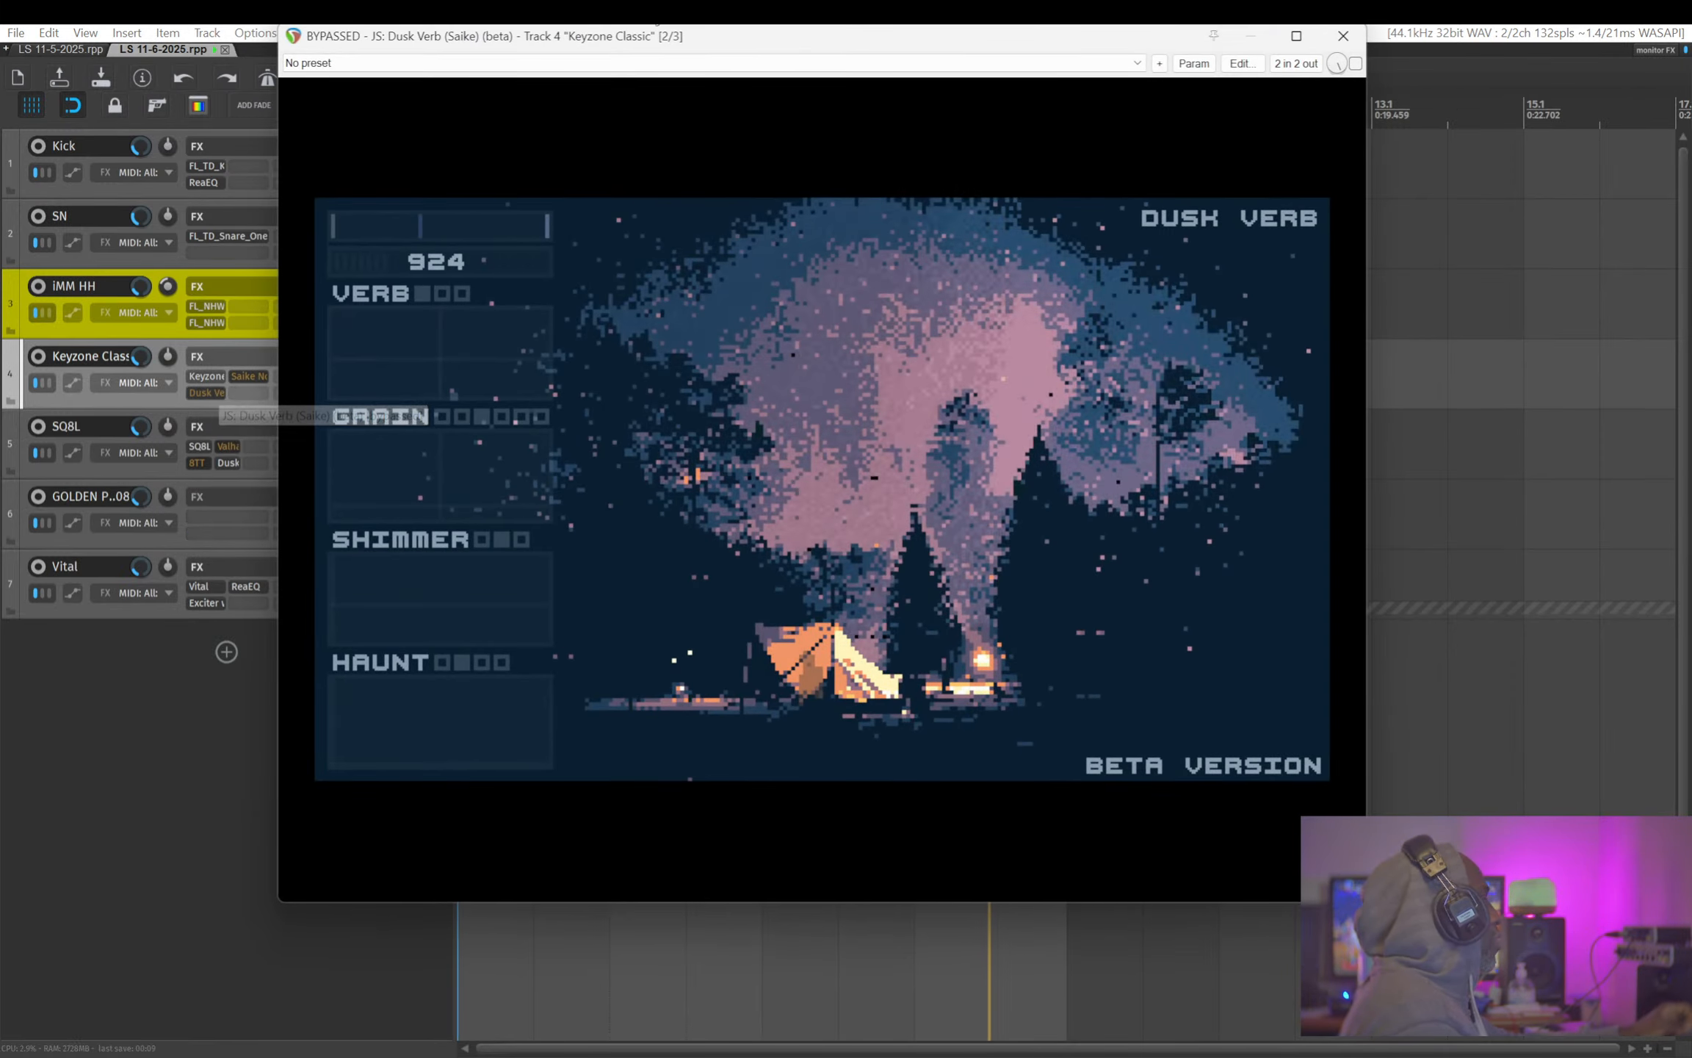
drag(627, 58, 740, 130)
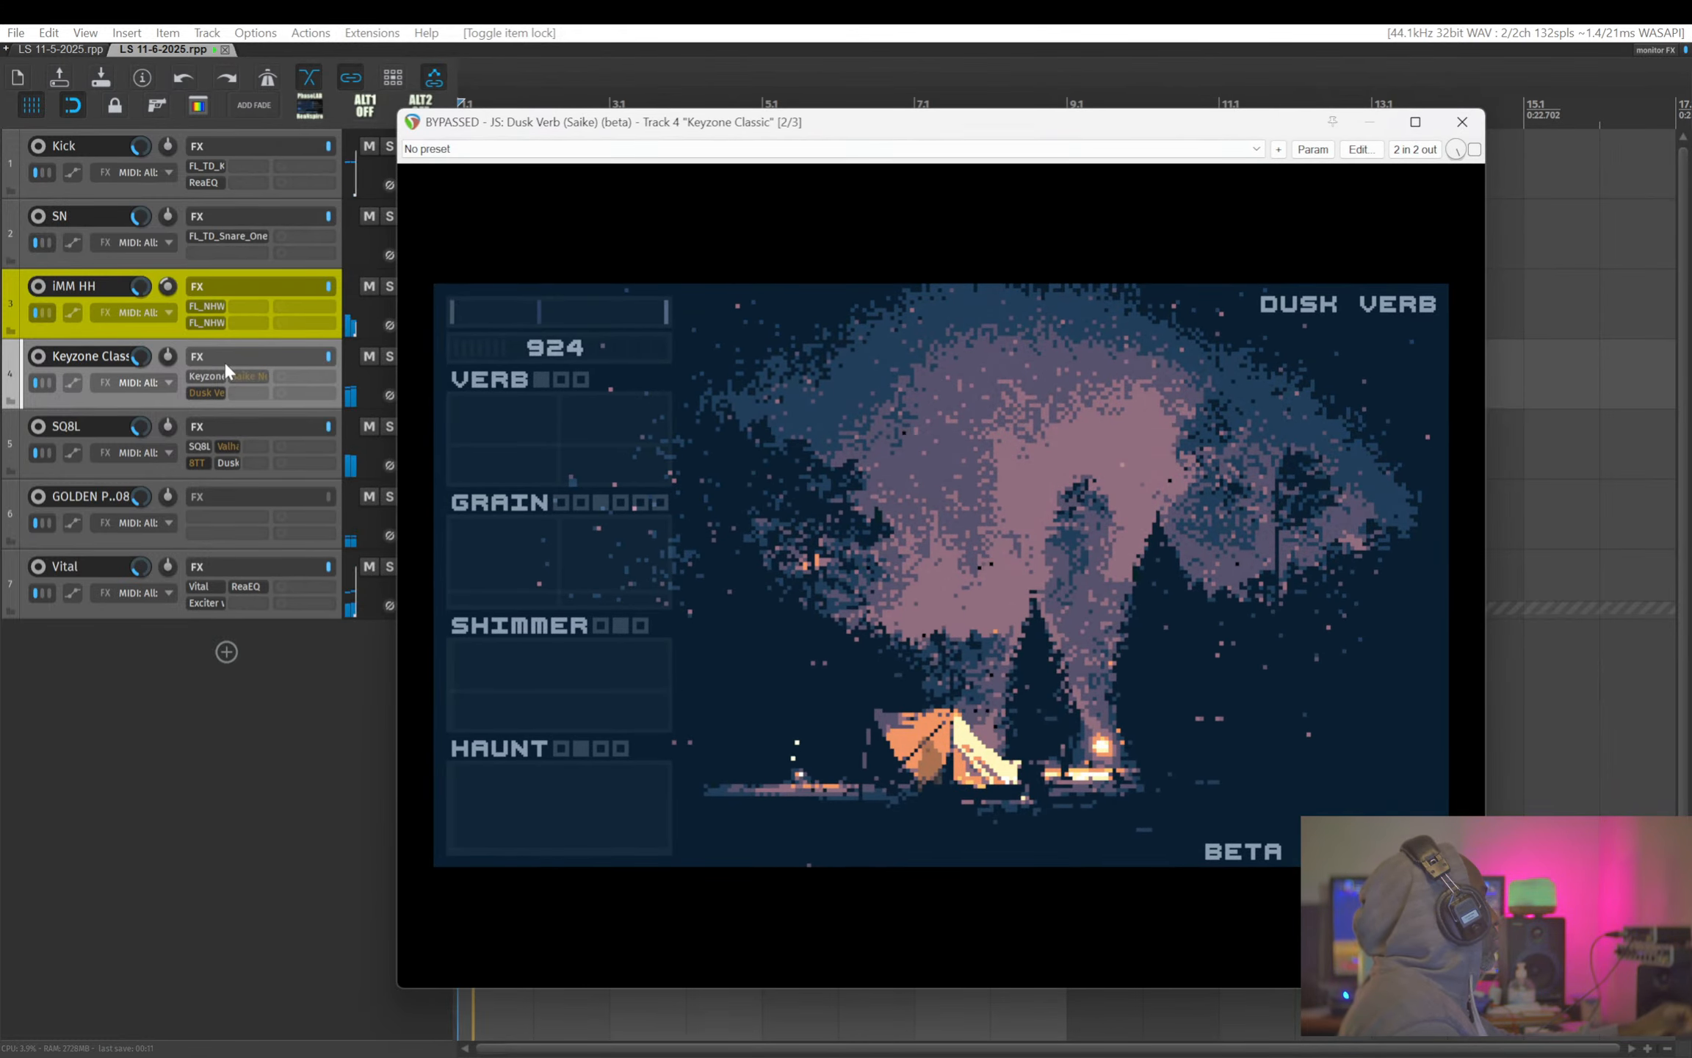
click(387, 360)
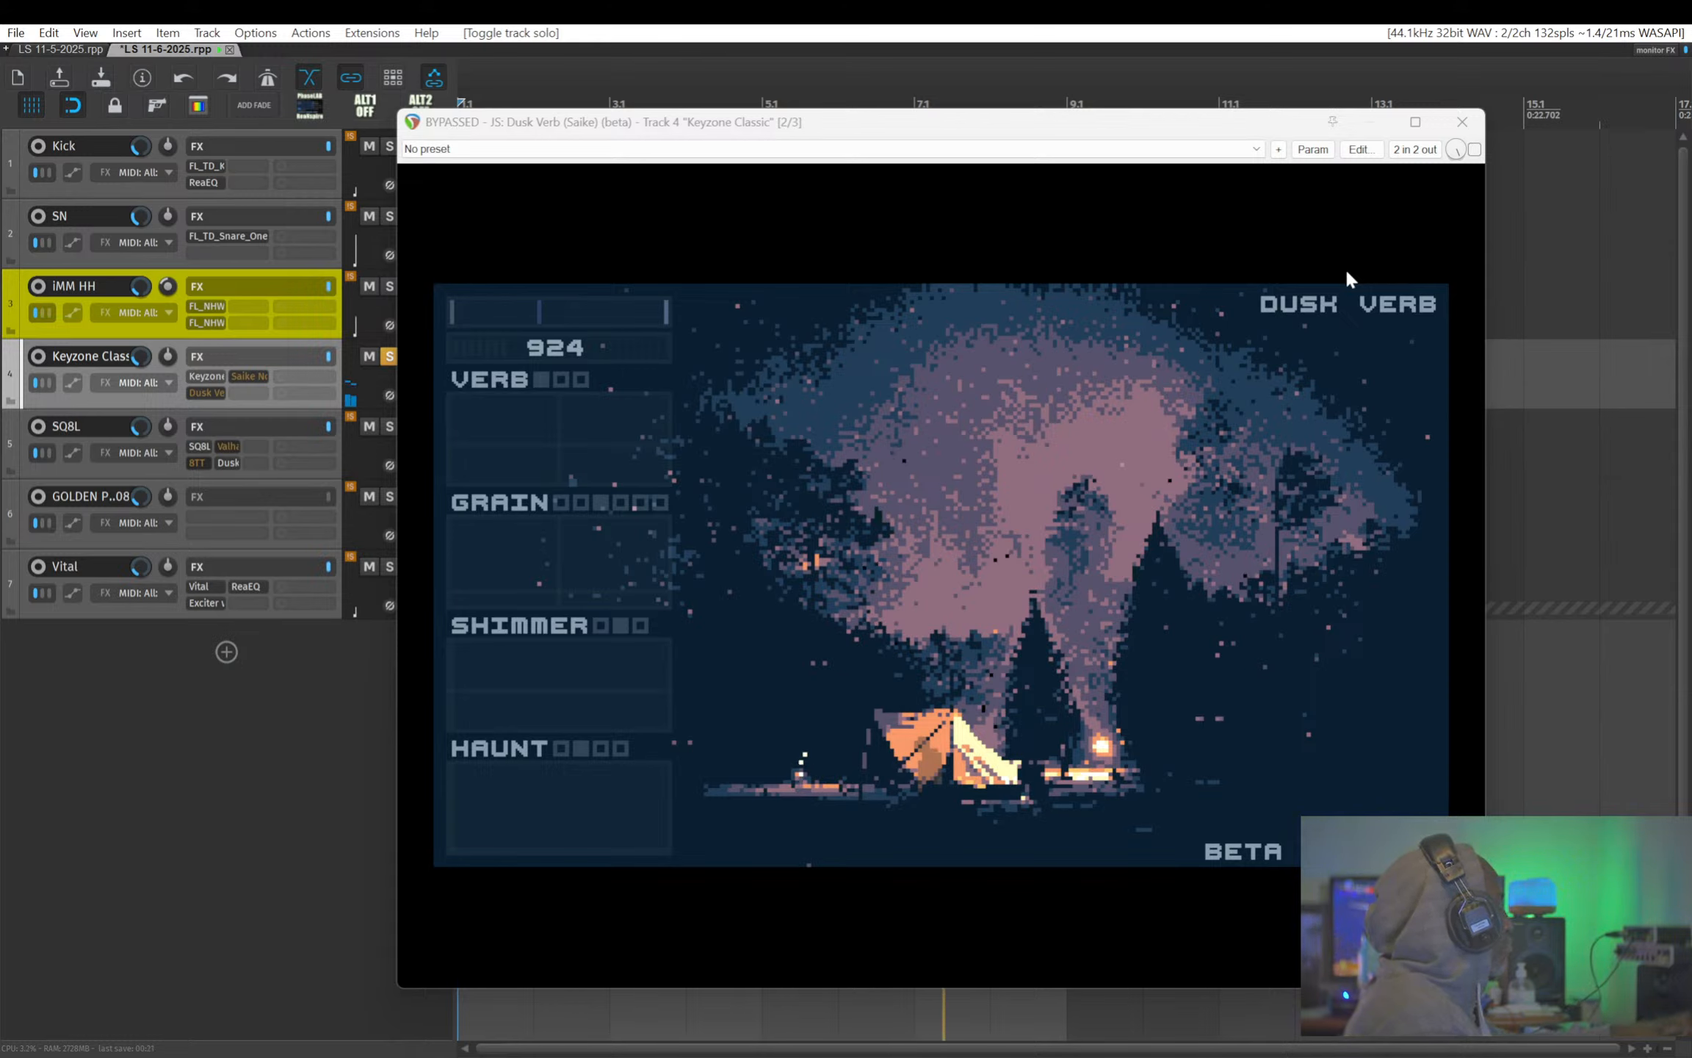
click(1475, 149)
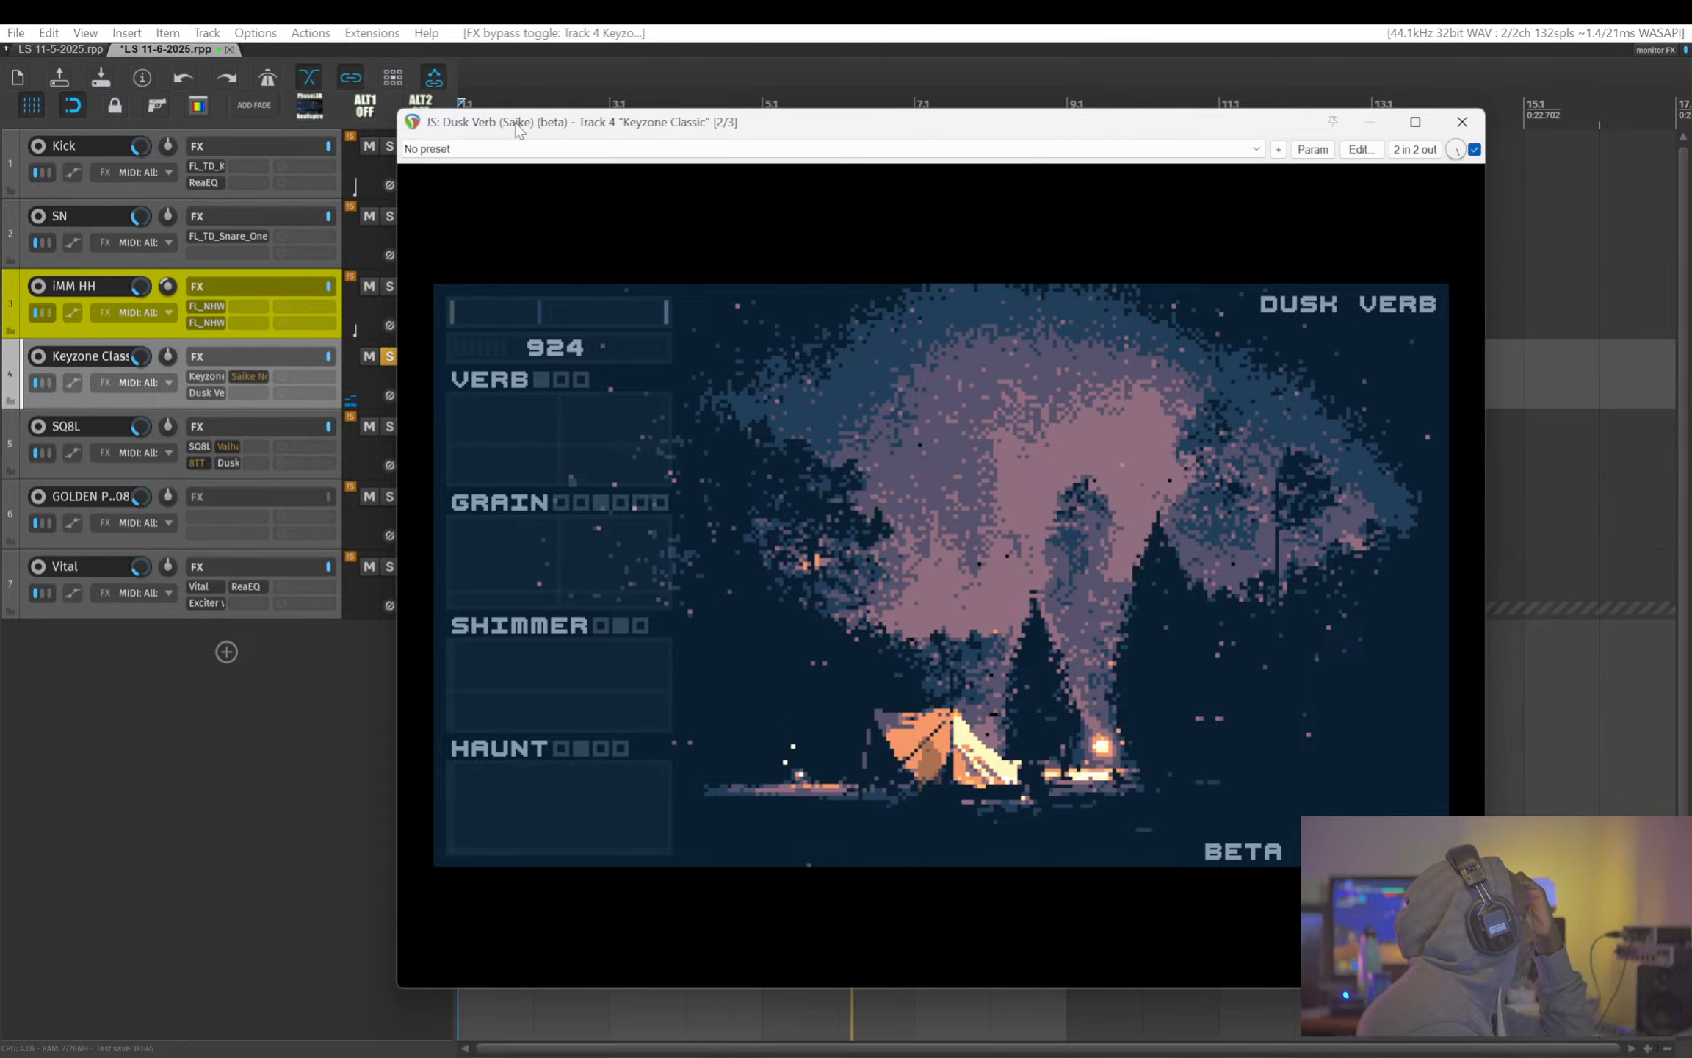
drag(518, 129, 568, 168)
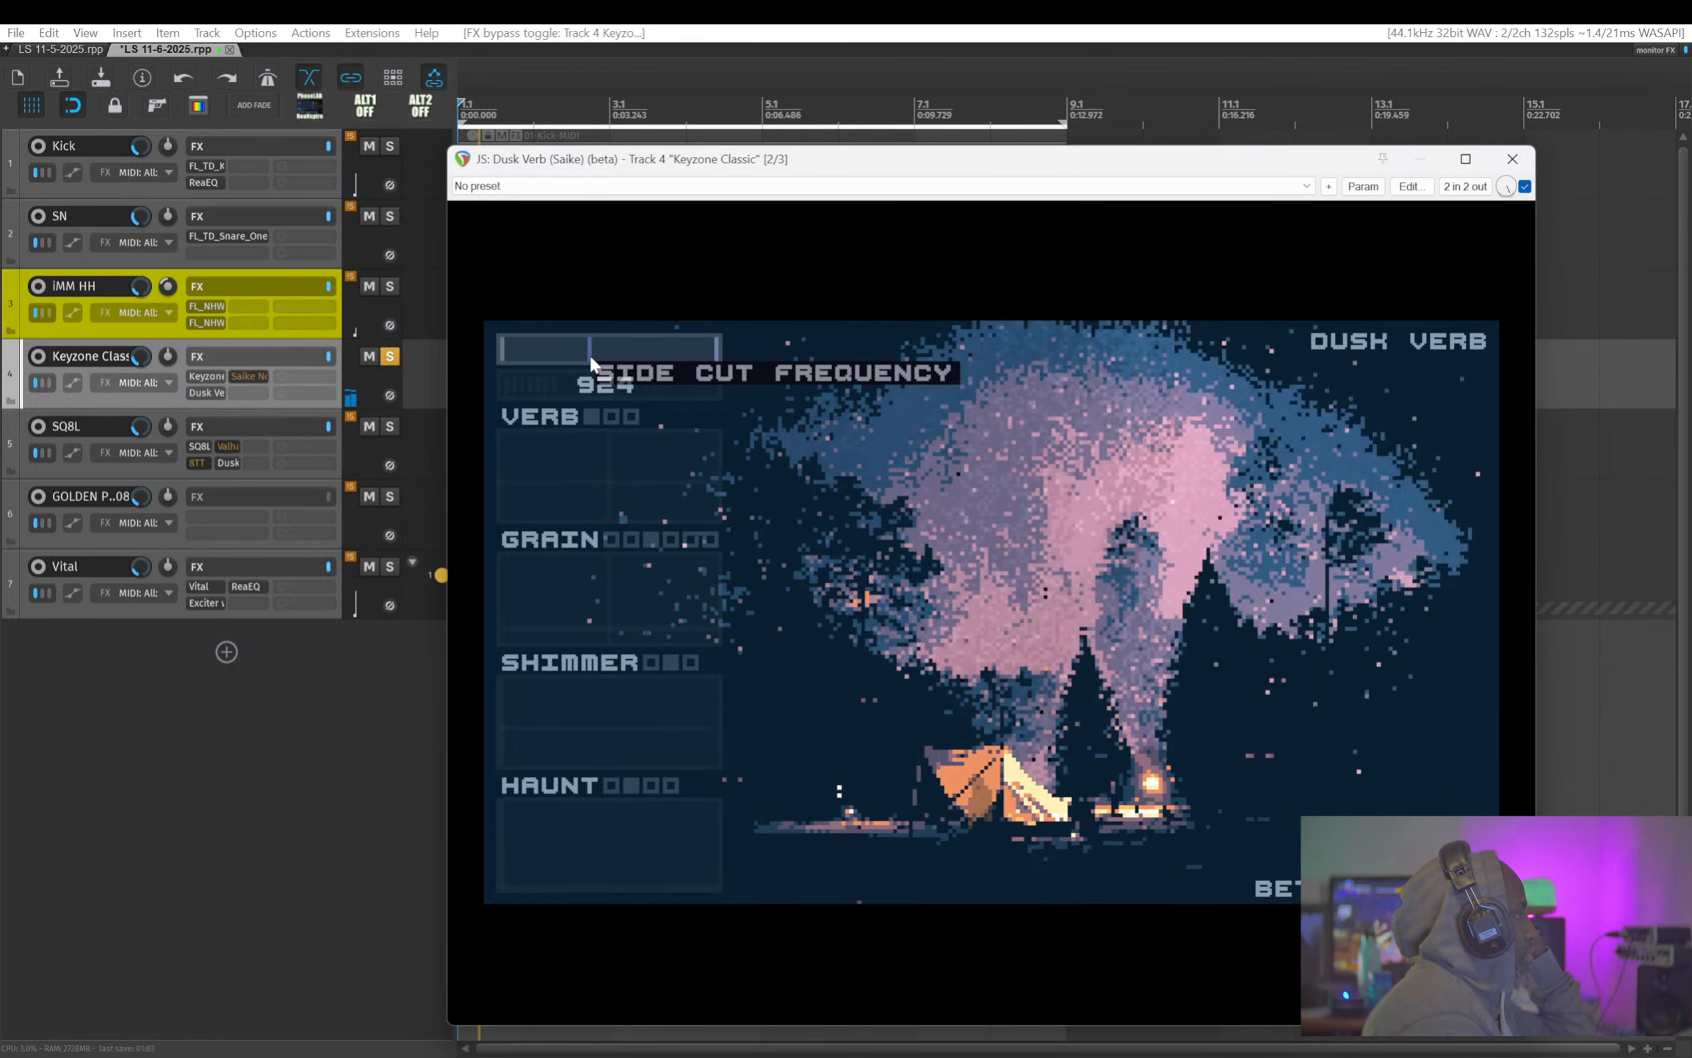
- Lower Dusk Verb's side cut frequency and set the numeric value beneath it to 425
drag(589, 363, 534, 369)
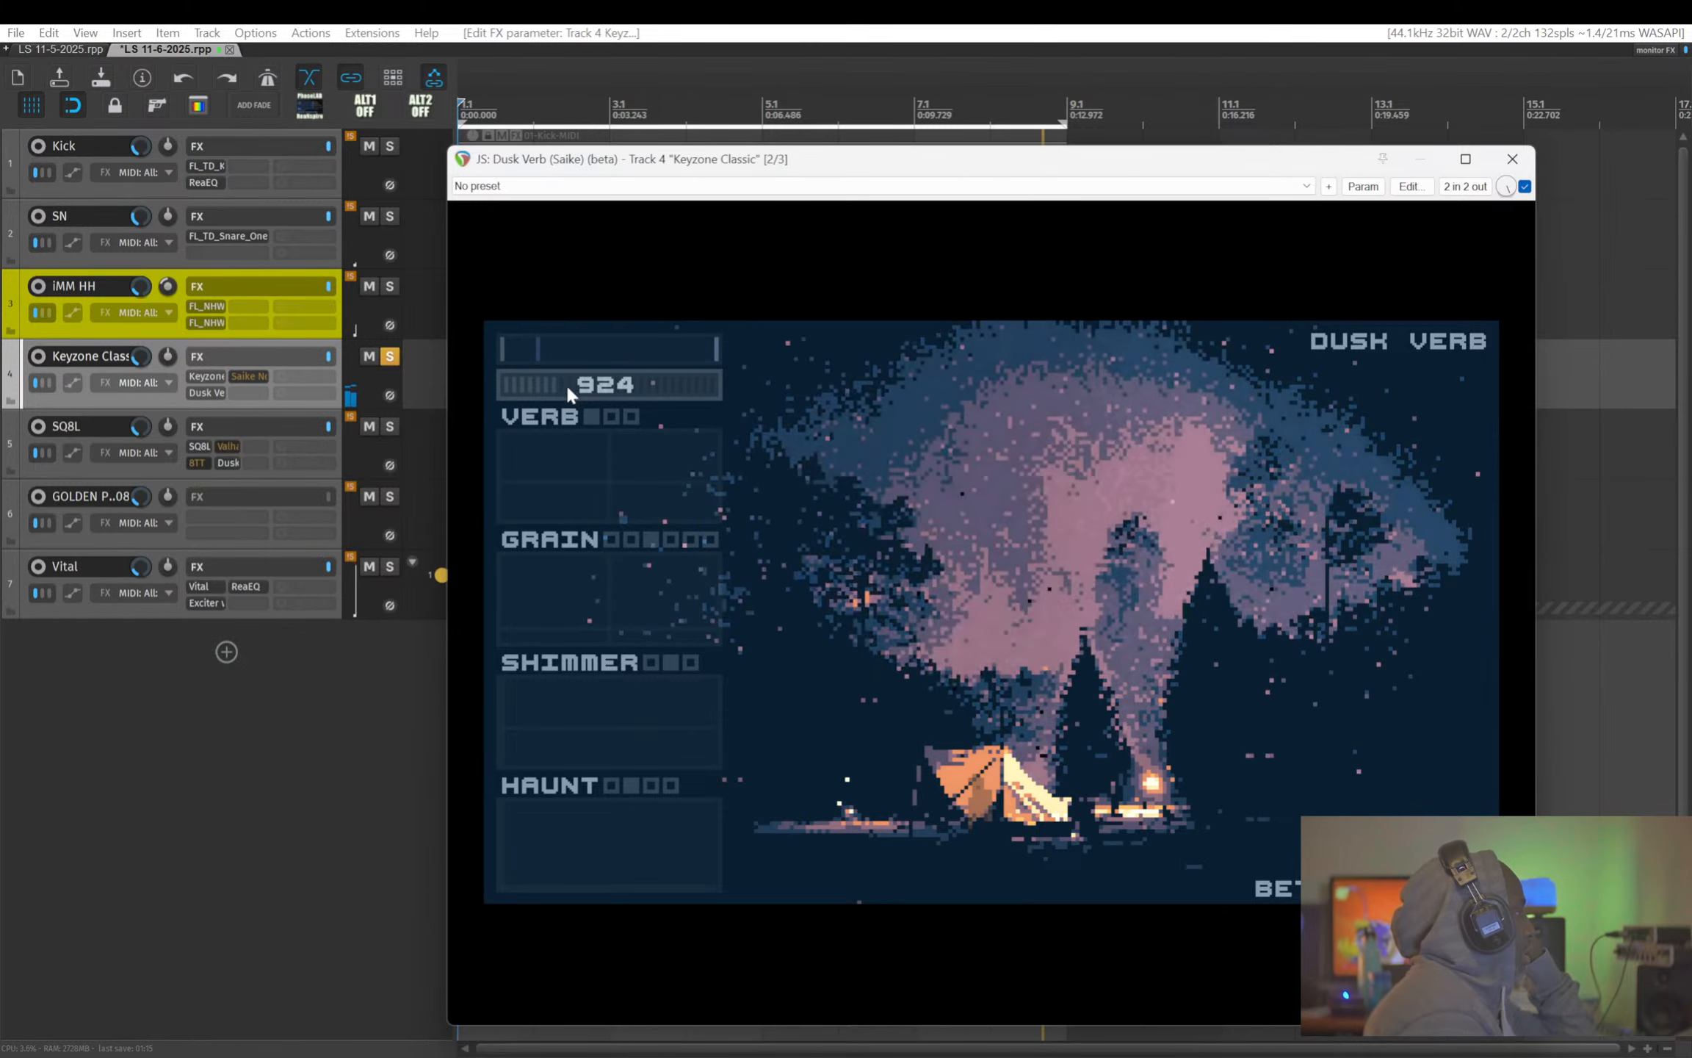
drag(566, 382, 529, 385)
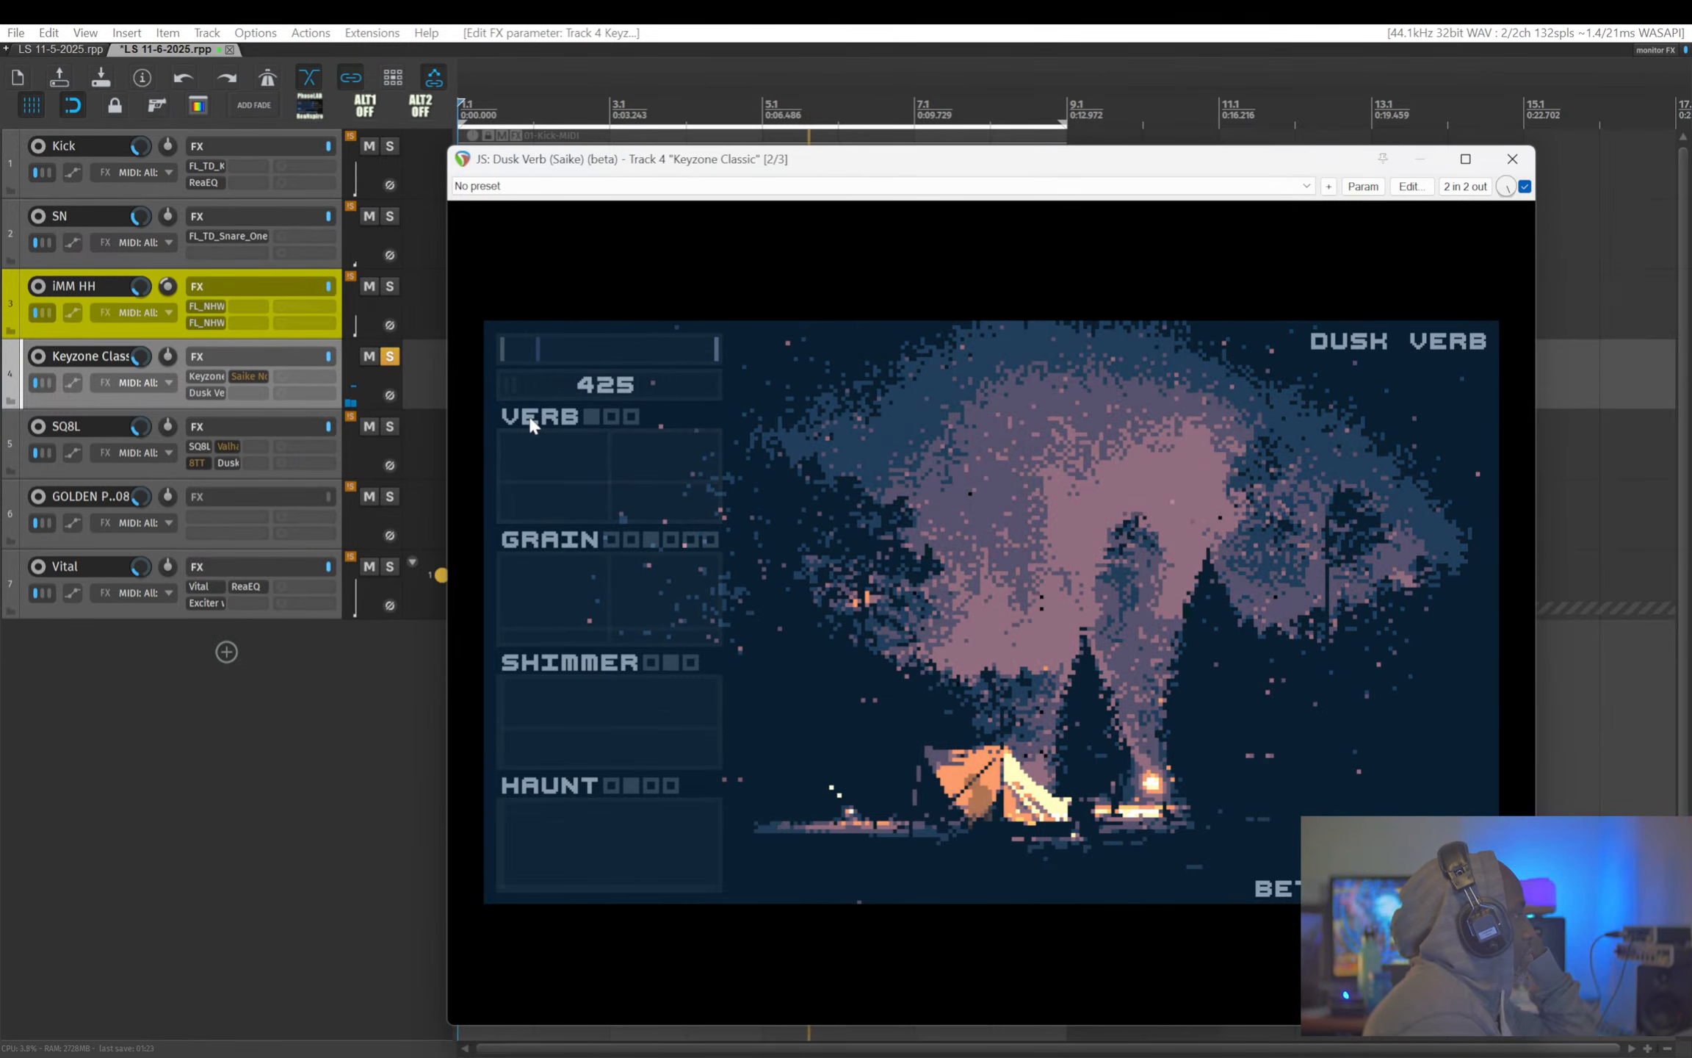
- Switch Dusk Verb's Verb section to its second mode and adjust the Grain and Verb pads
click(611, 416)
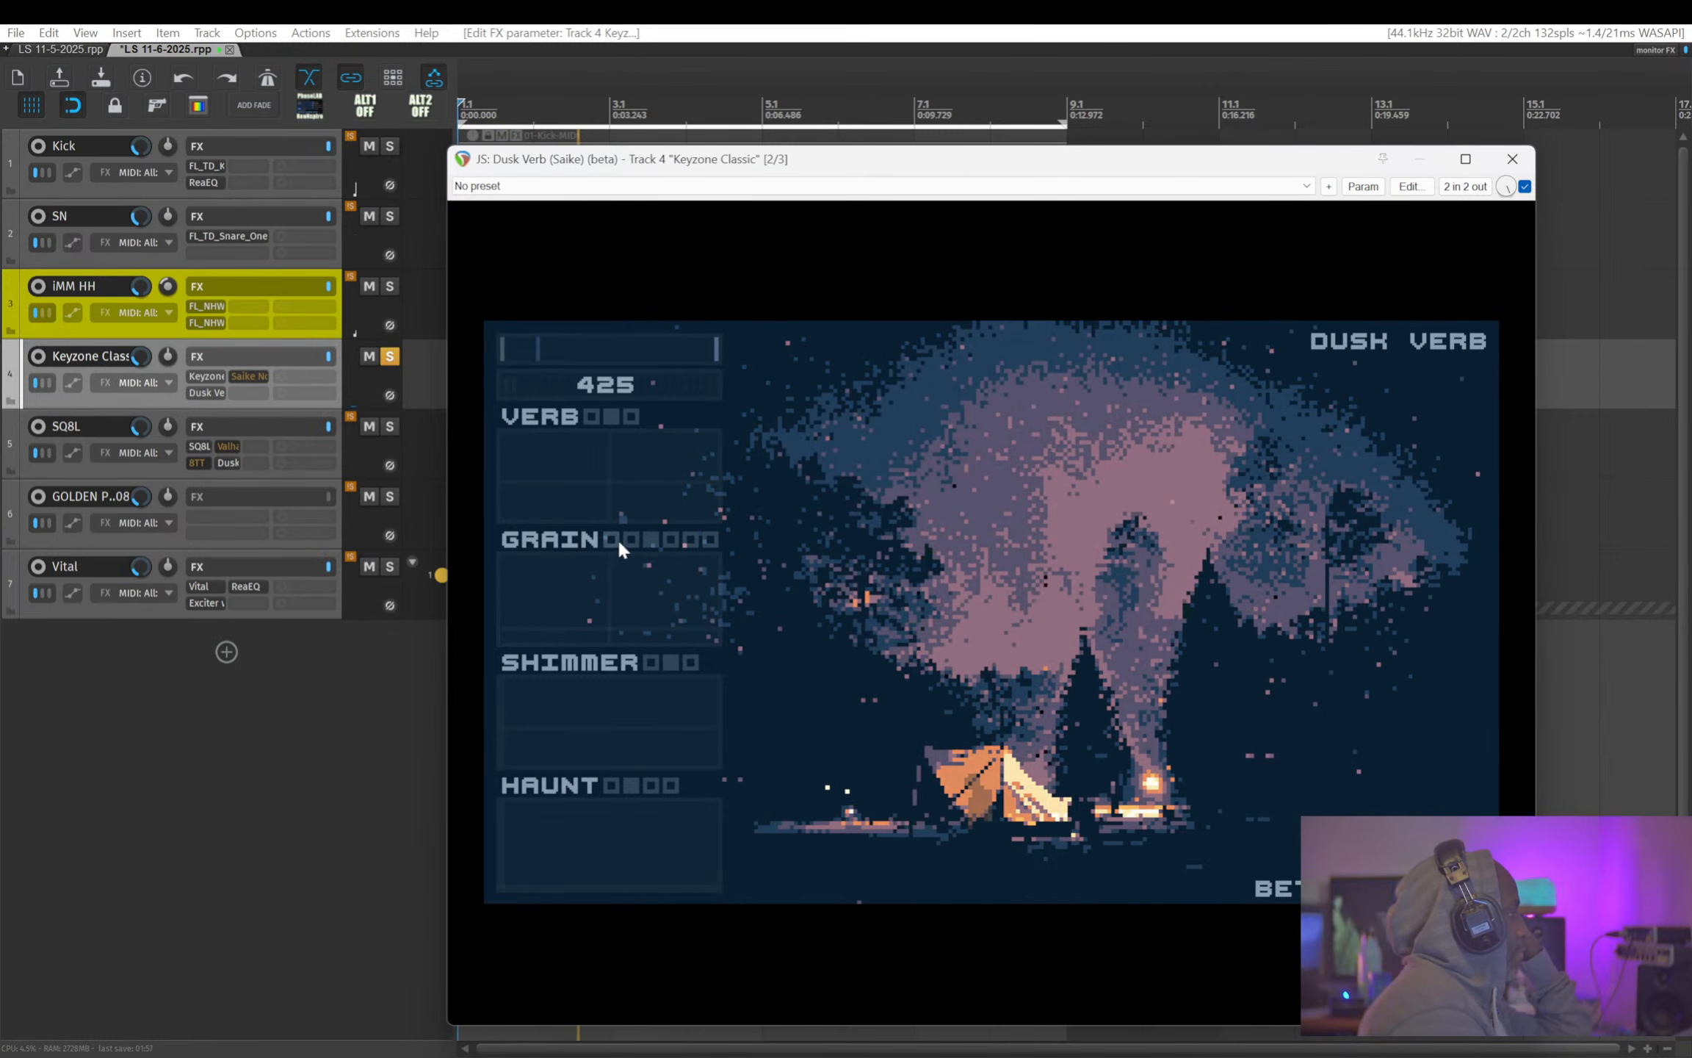
drag(584, 627, 591, 580)
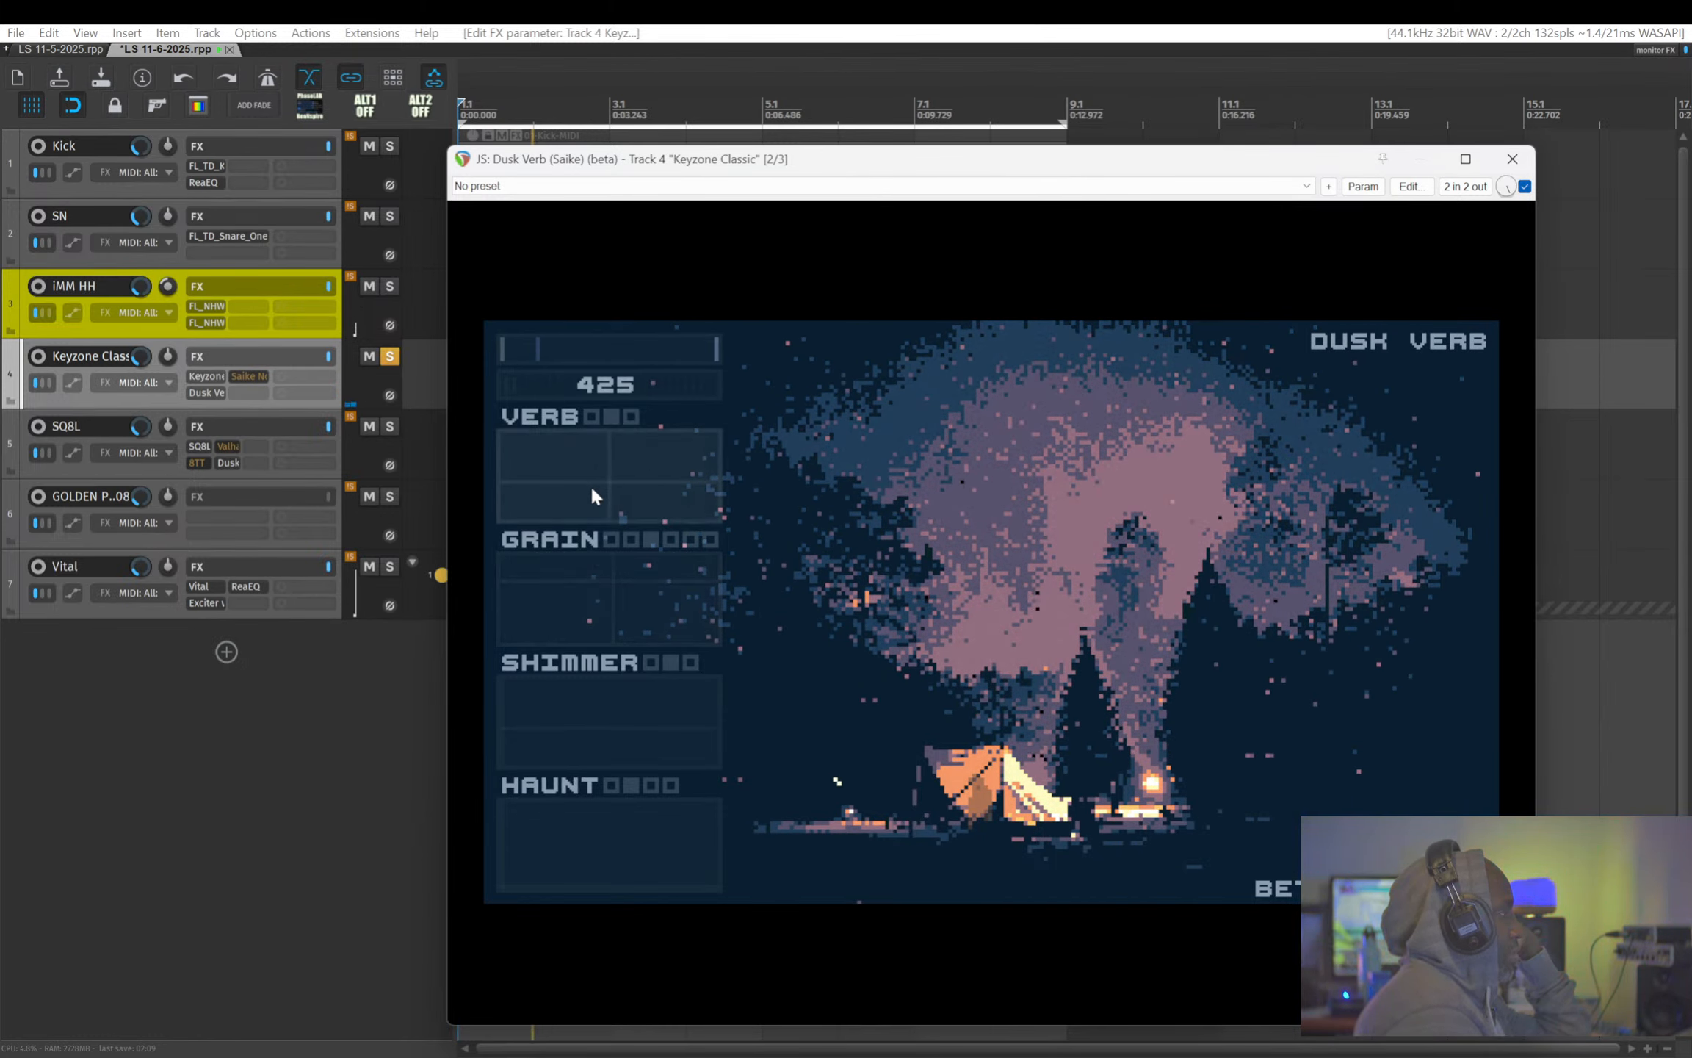
mouse_move(592, 488)
mouse_down()
mouse_move(592, 450)
mouse_move(592, 469)
mouse_up()
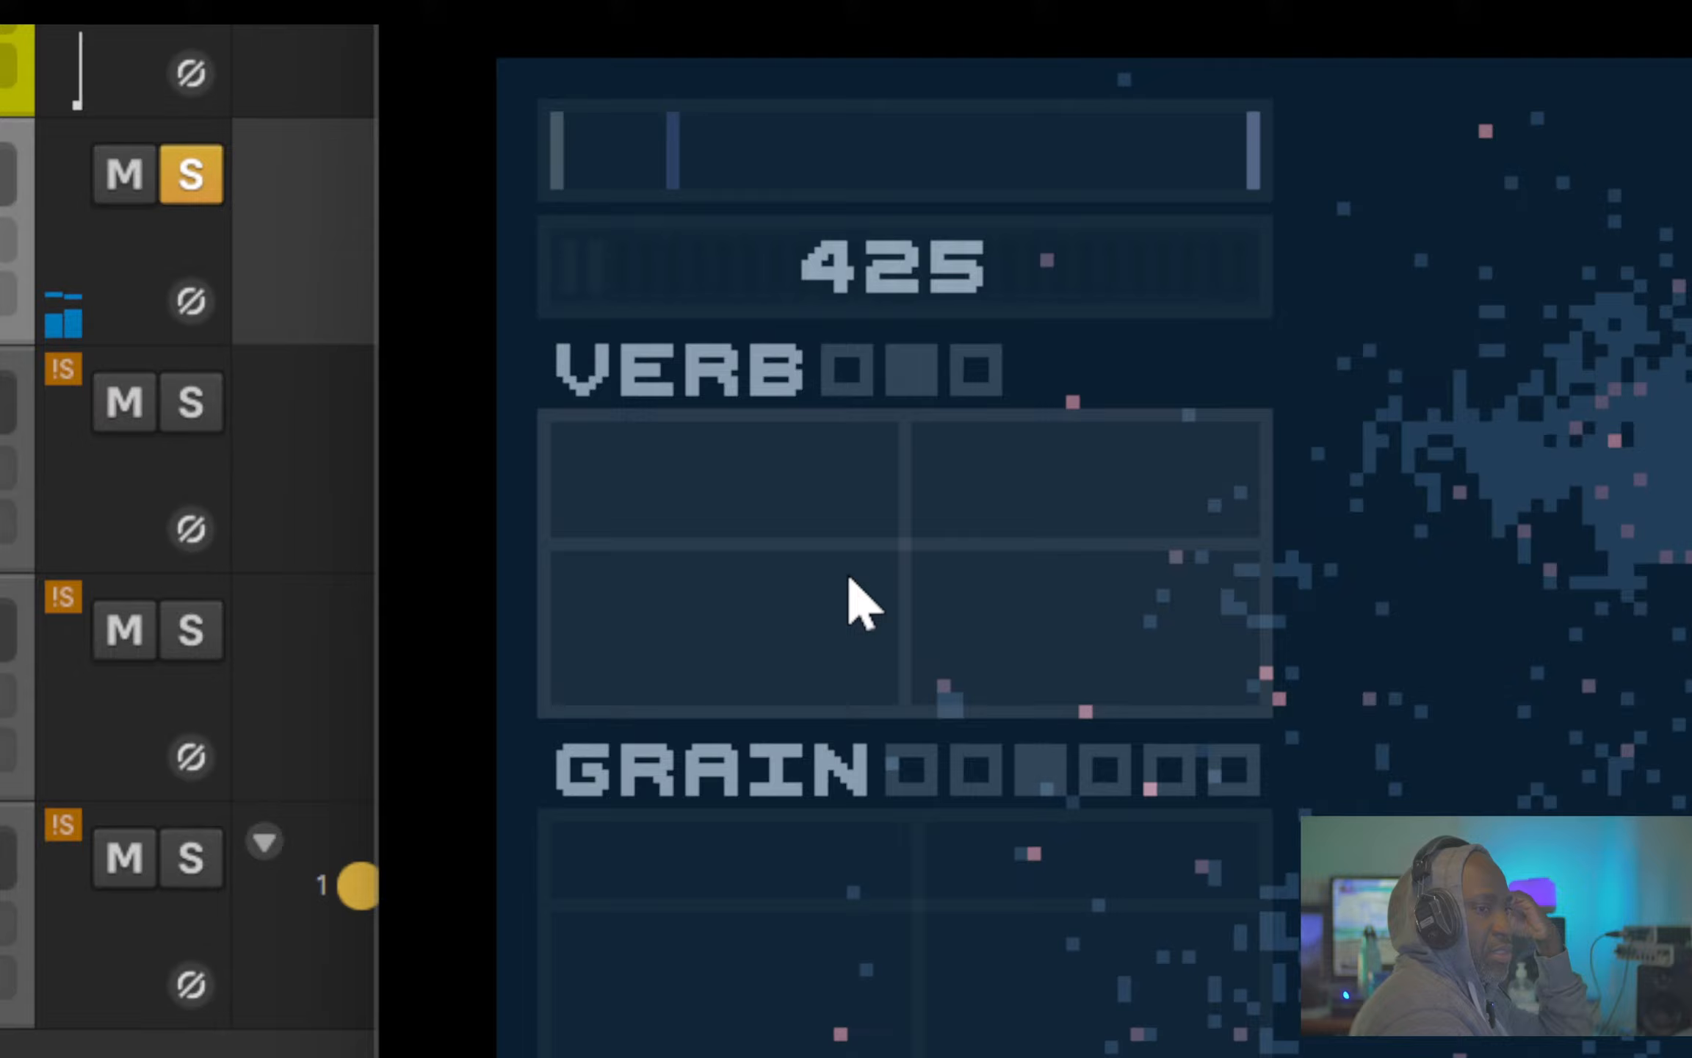
drag(593, 479, 592, 473)
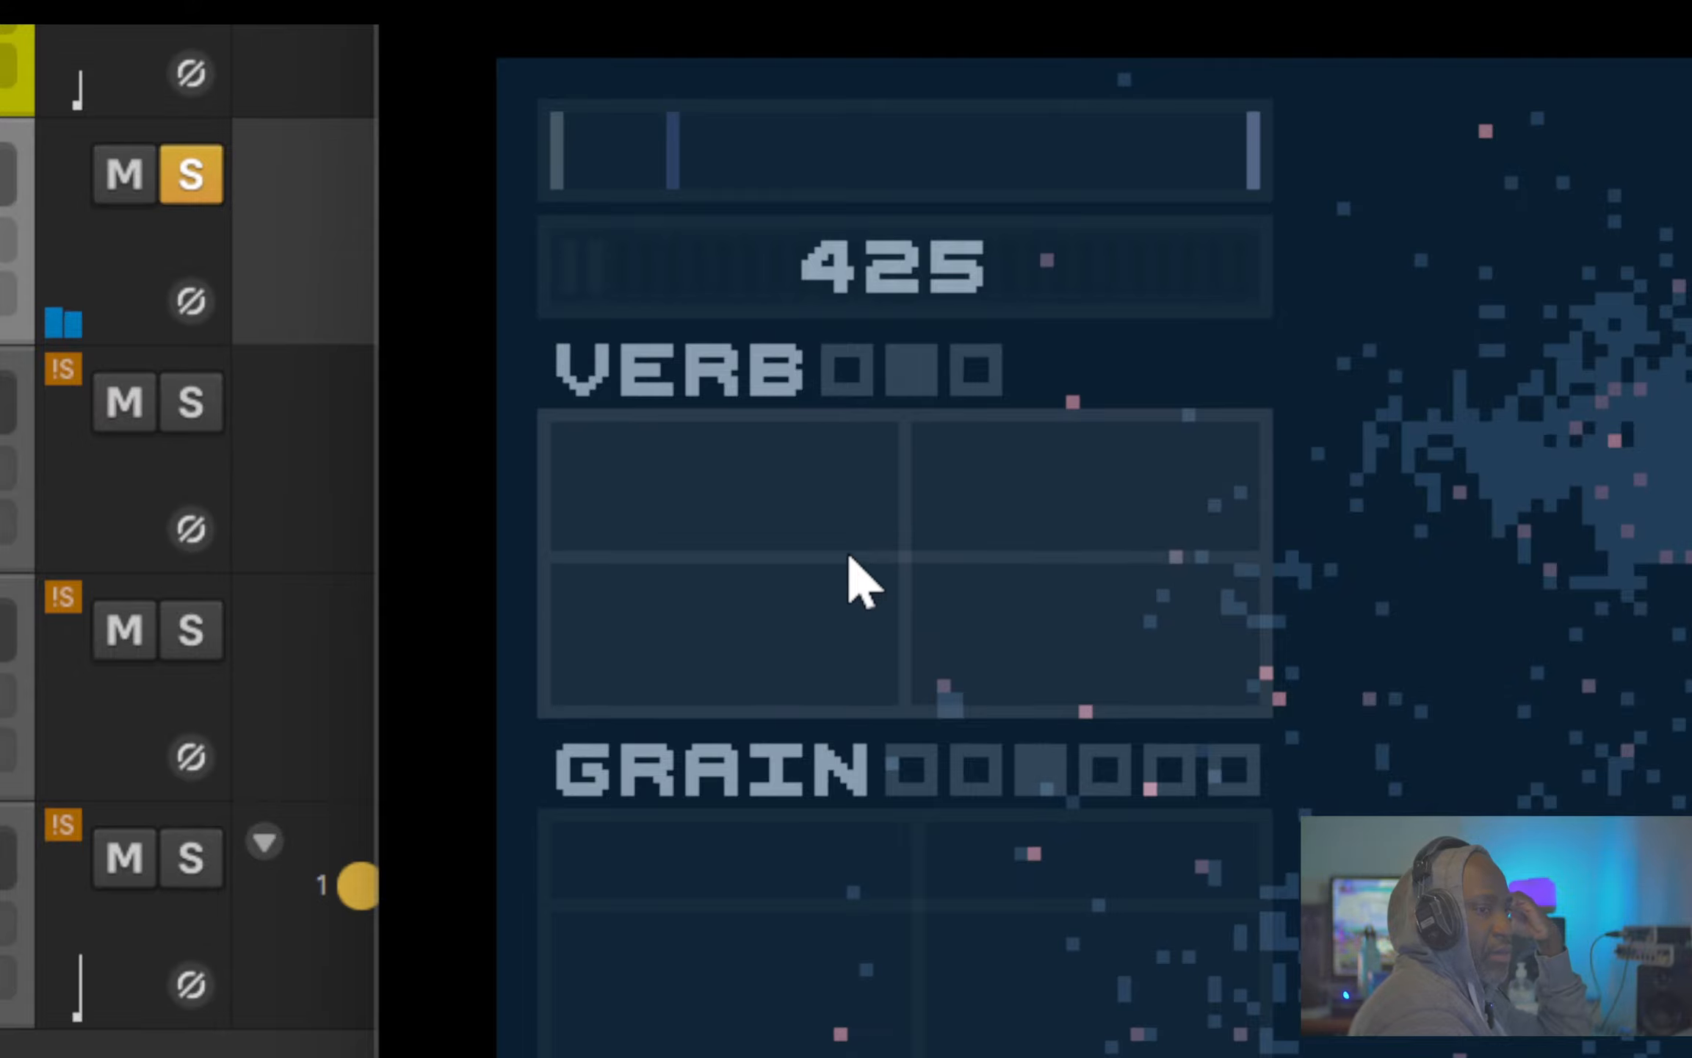
drag(850, 557, 888, 492)
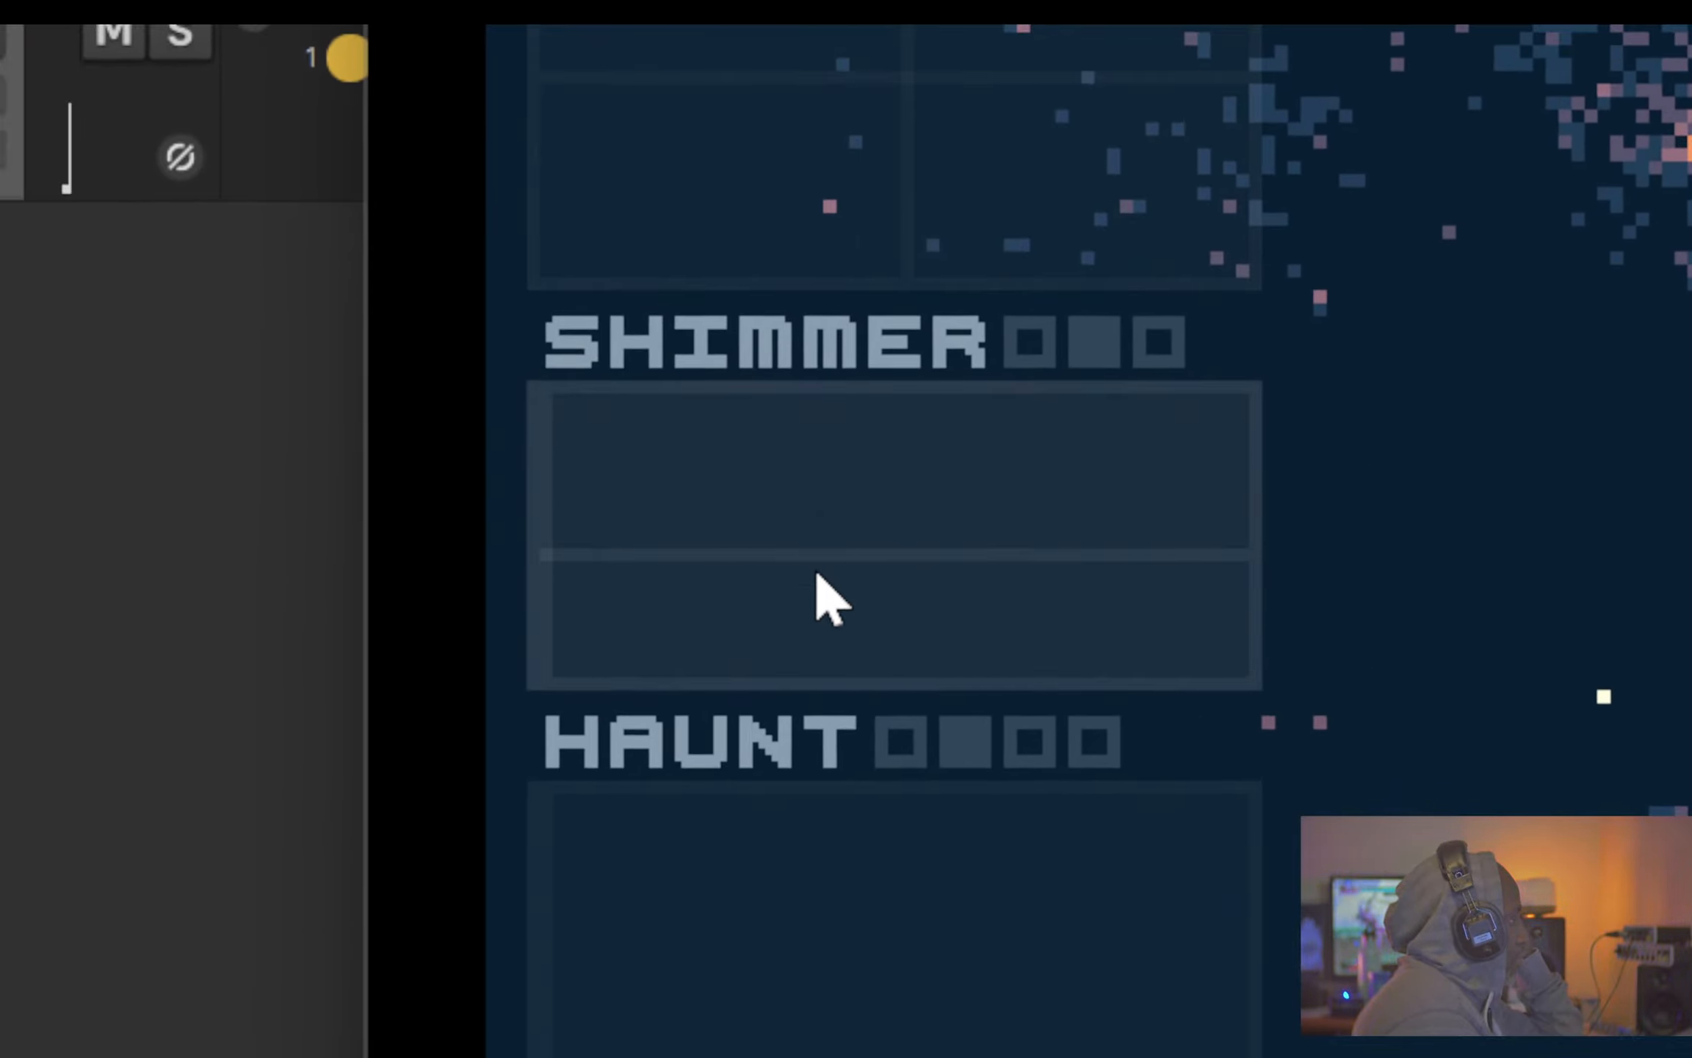
- Raise the horizontal line in Dusk Verb's Shimmer pad and select the fourth Haunt mode
drag(817, 547, 819, 432)
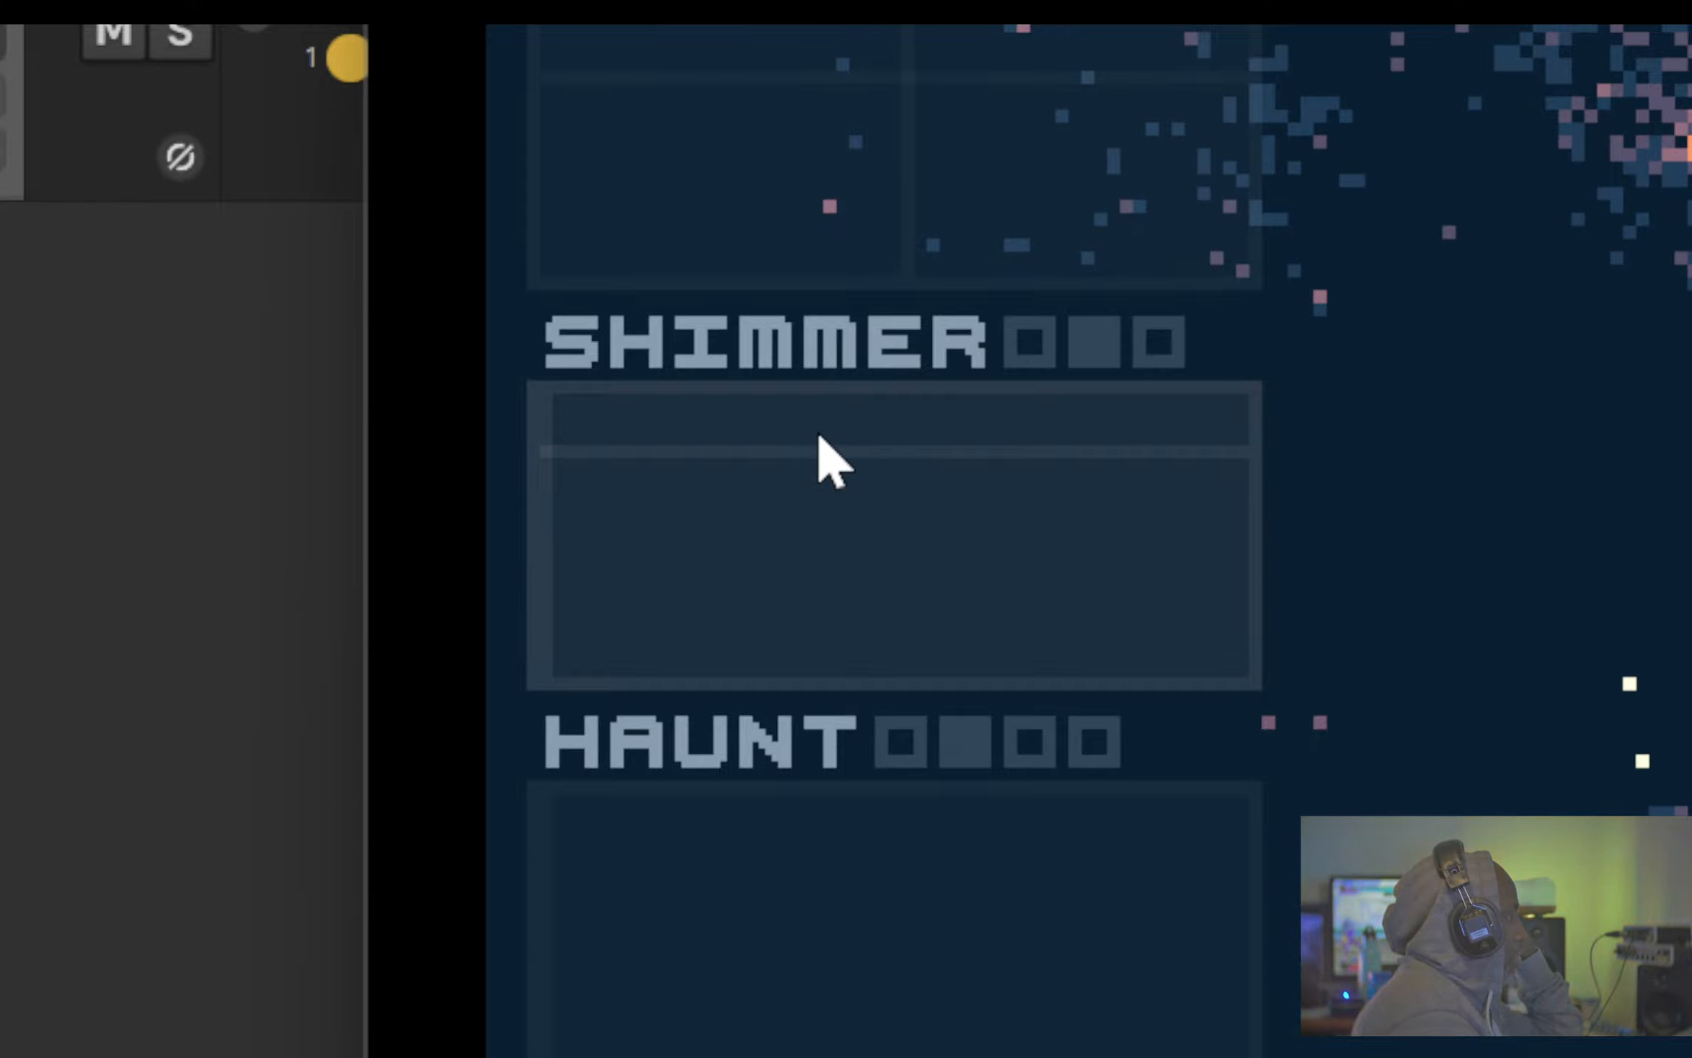
drag(818, 453, 819, 480)
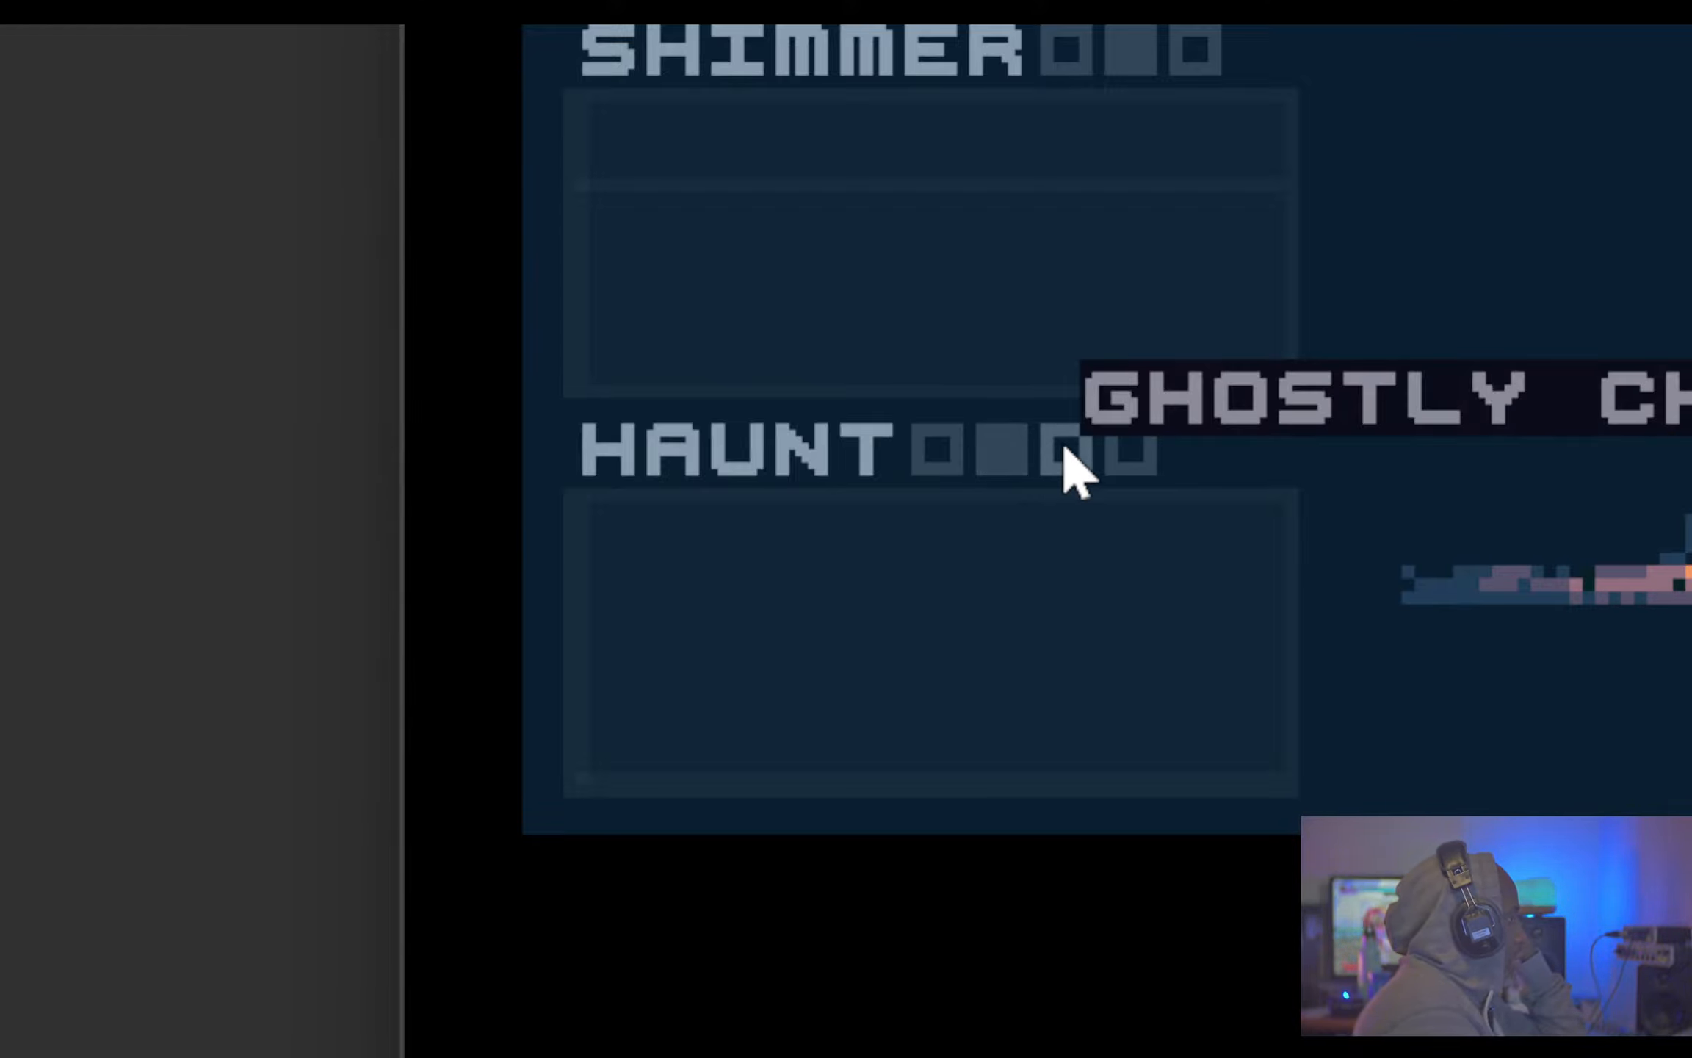
click(1128, 450)
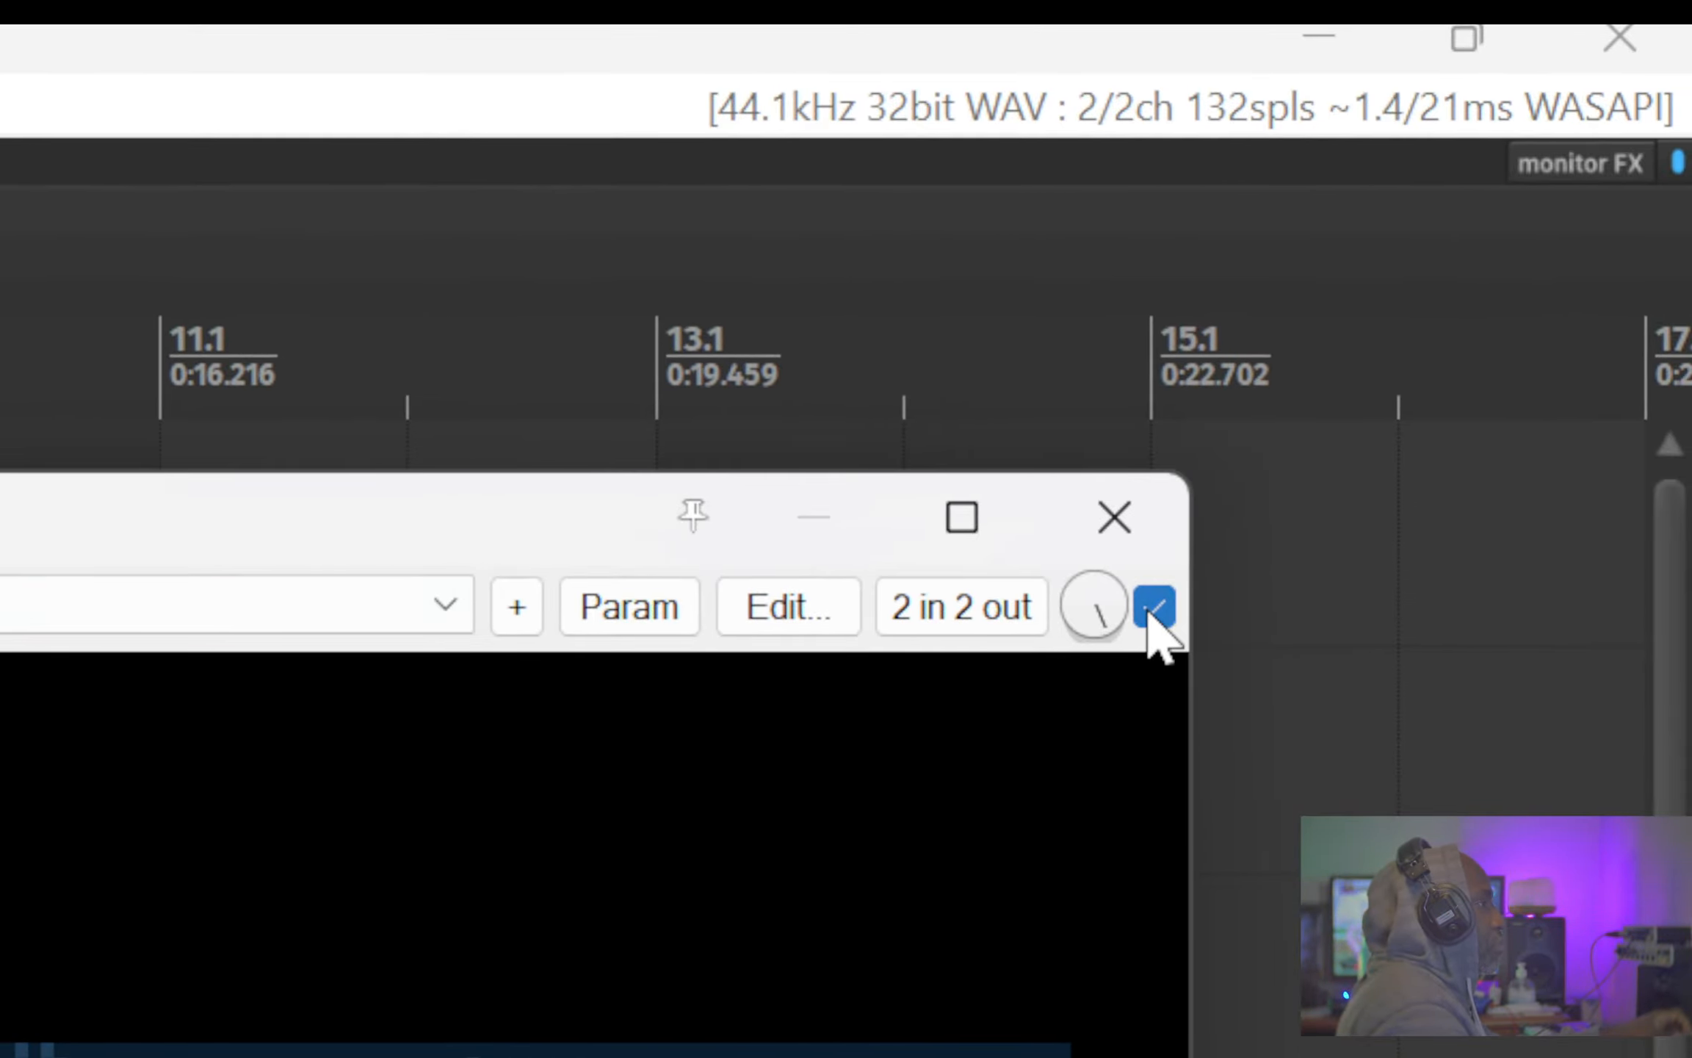
- Bypass Dusk Verb, close its window, and open the Saike Not OTT effect on the Keyzone Classic track
click(1155, 607)
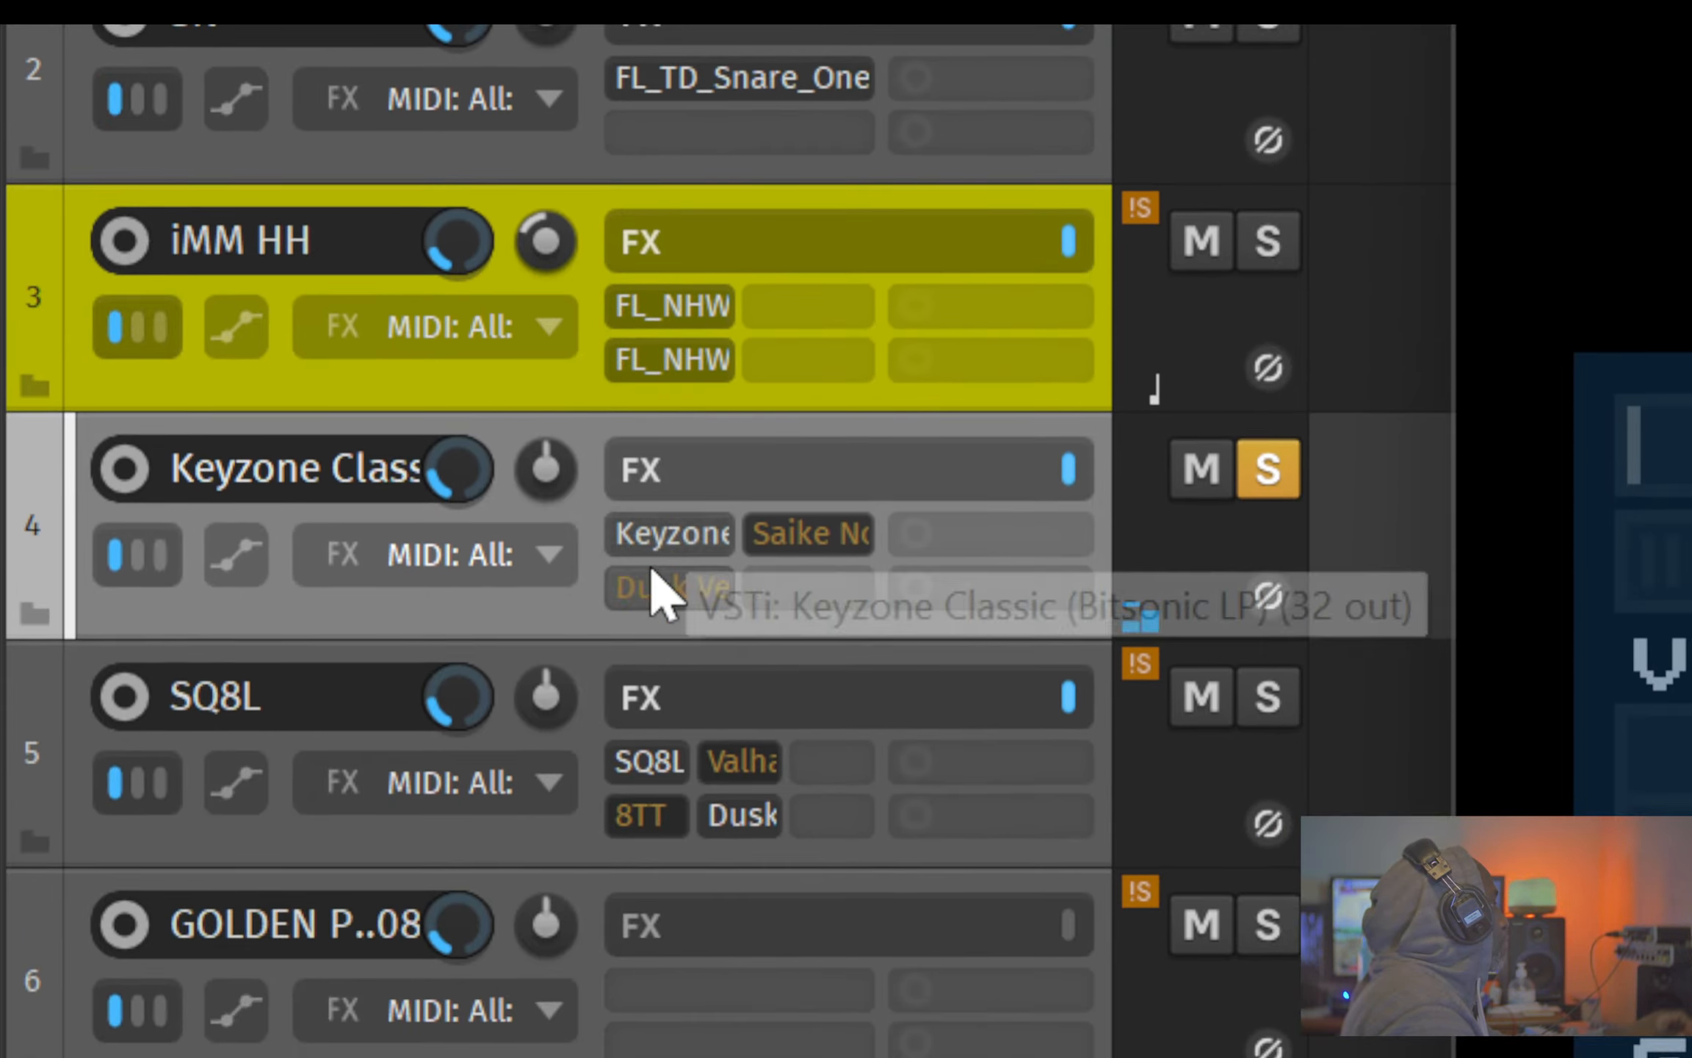
click(690, 588)
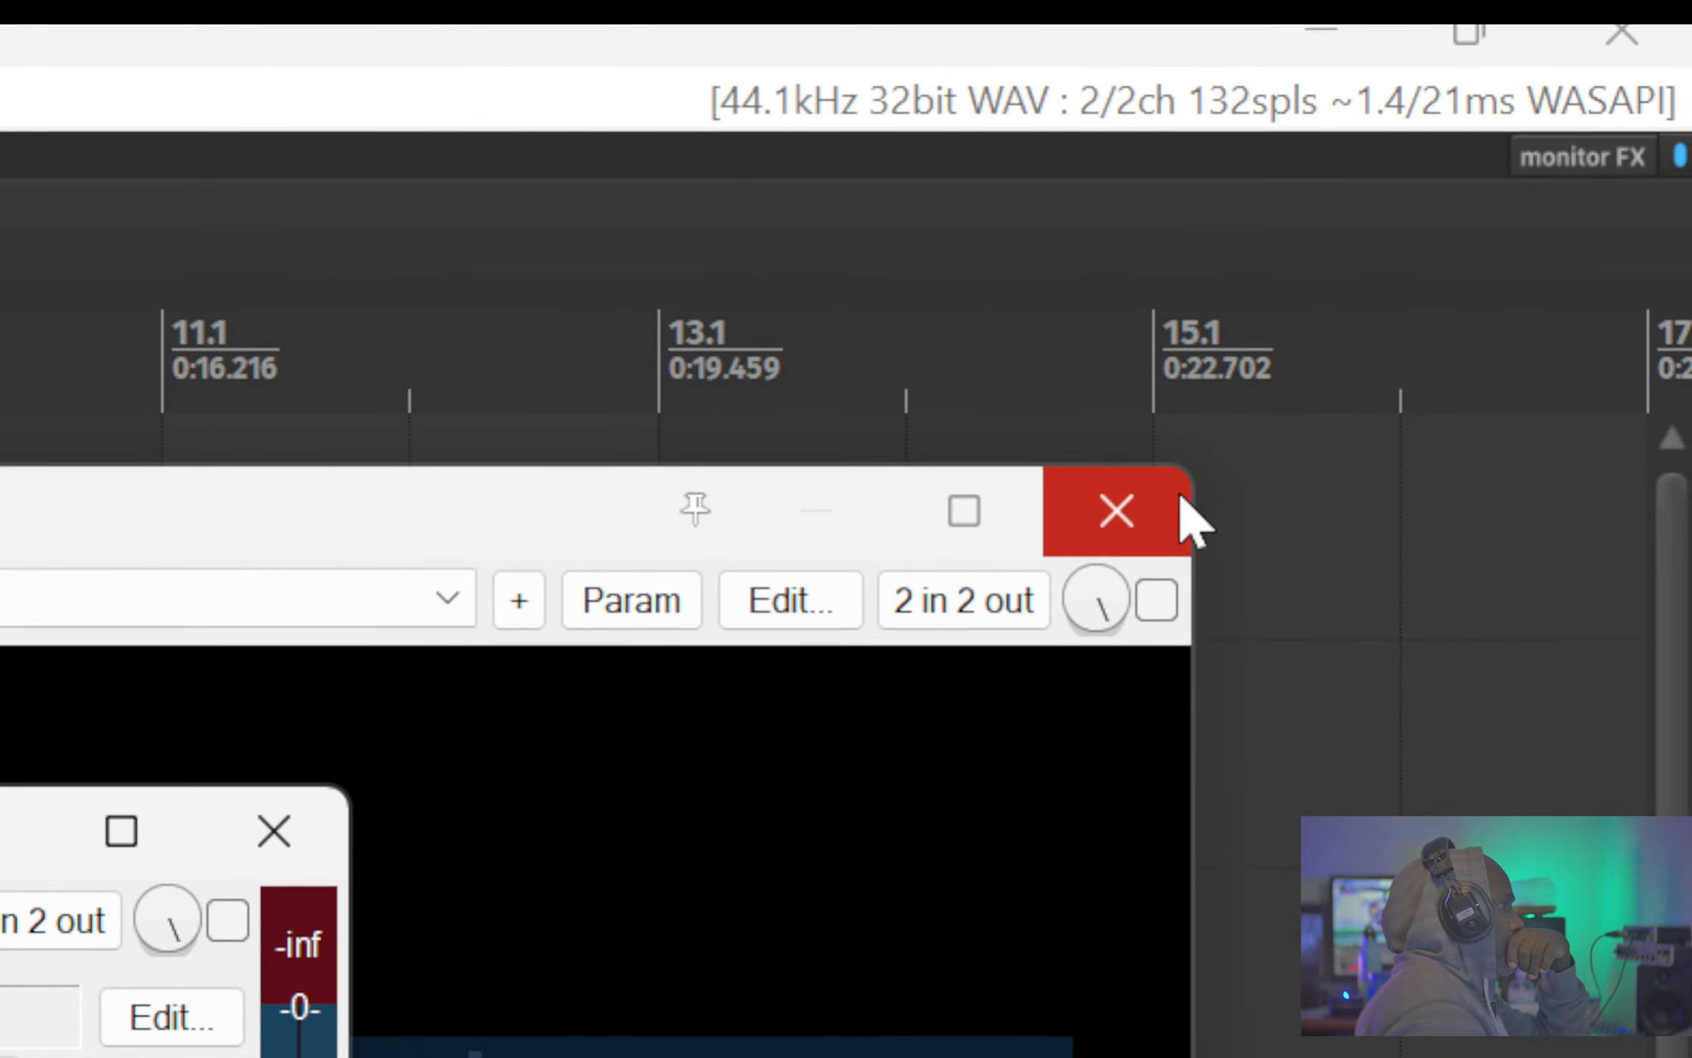
click(1146, 507)
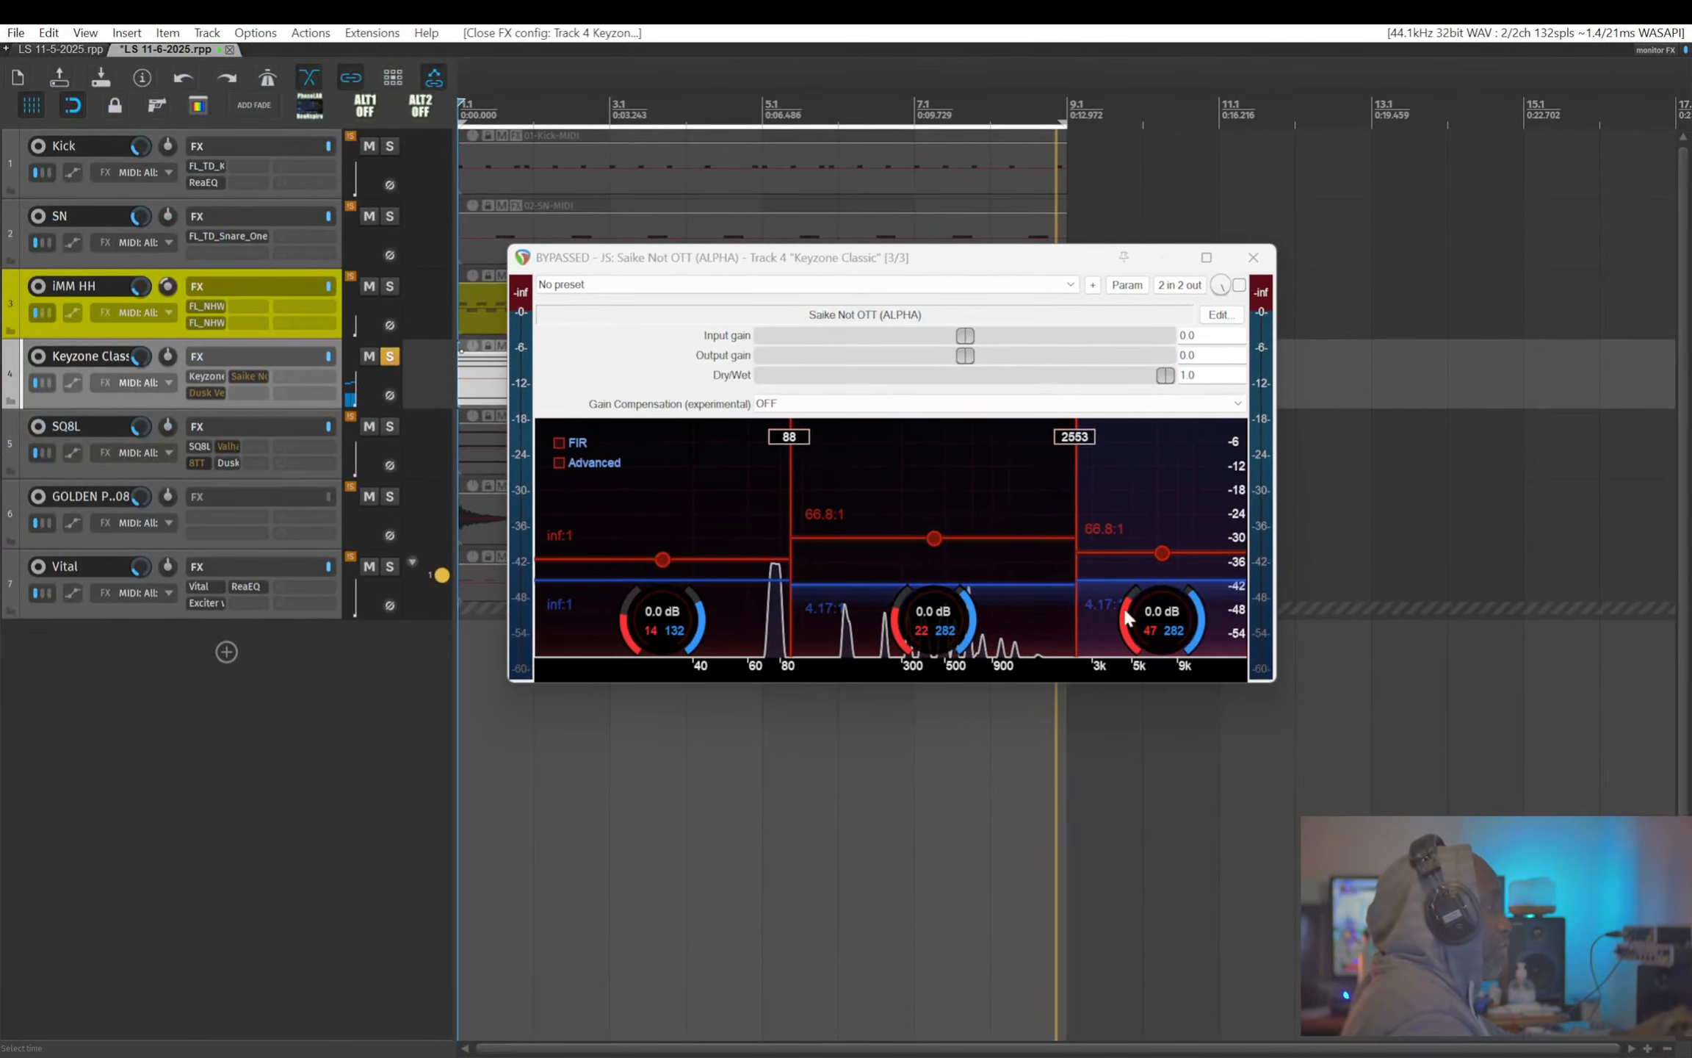
- Enlarge the Saike Not OTT window and reposition it over the arrangement
key(space)
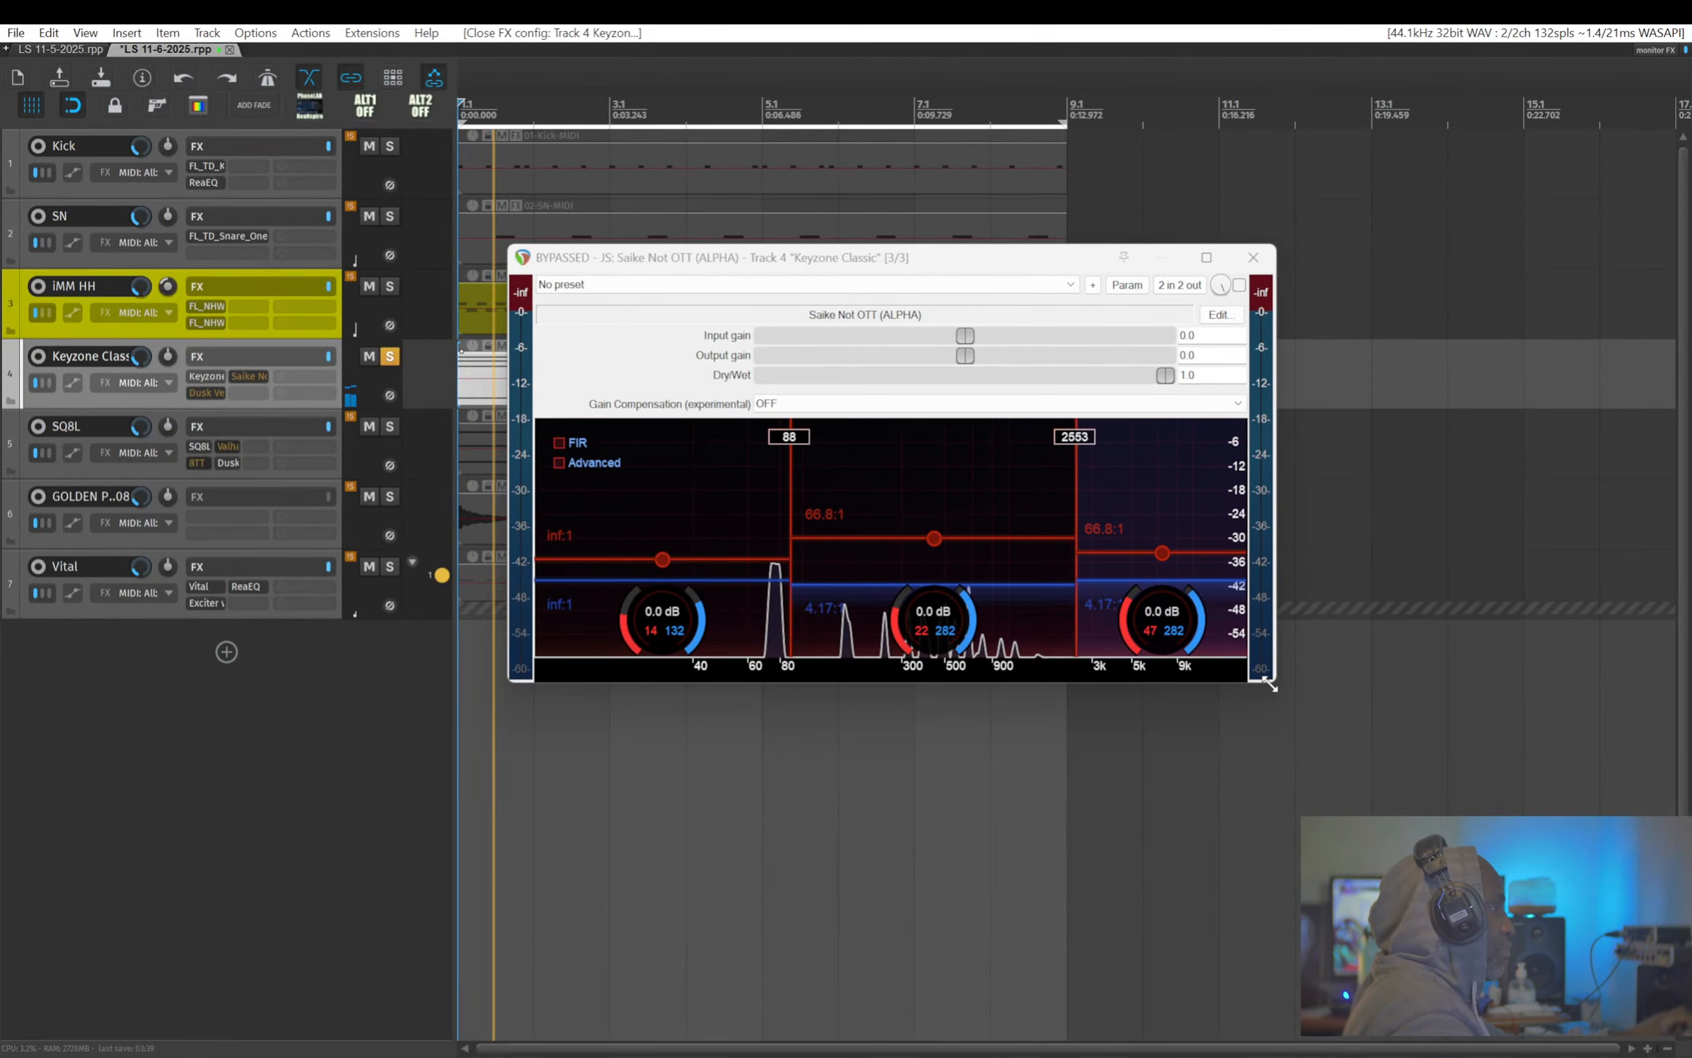
drag(1276, 681, 1461, 902)
drag(863, 257, 661, 161)
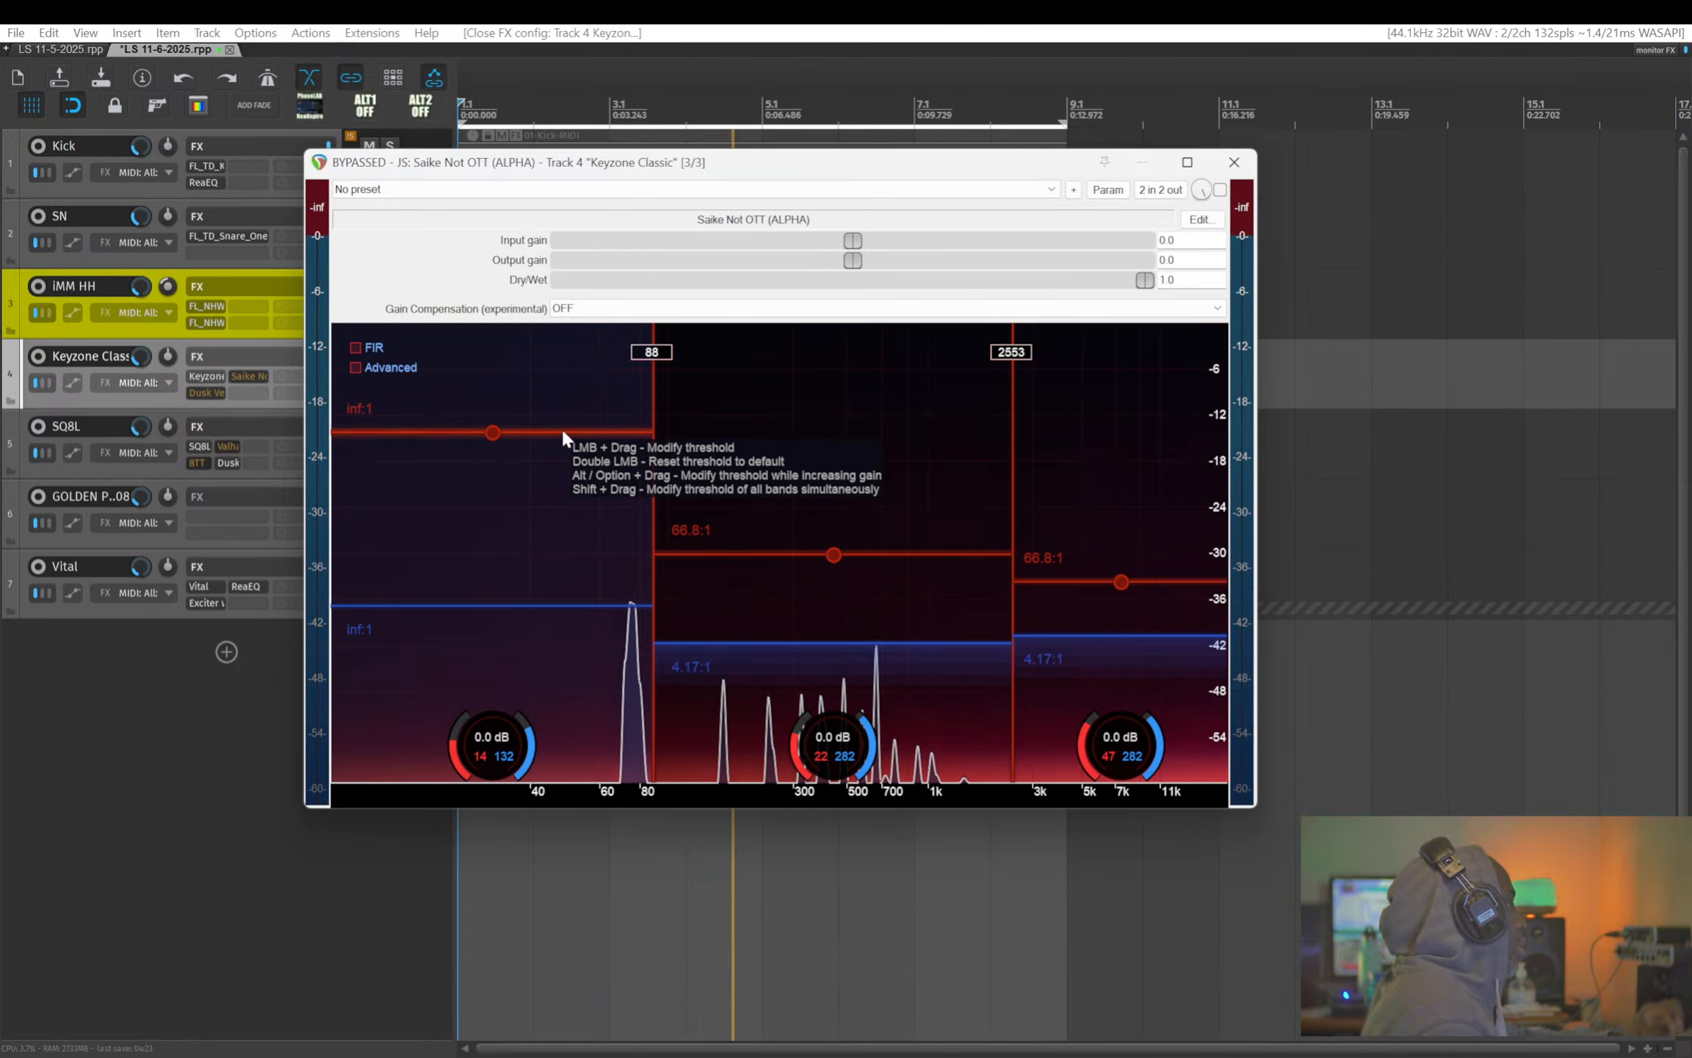
- Lower both the red and the blue threshold of Saike Not OTT's low band, and reposition the window clear of the track controls
drag(562, 432, 568, 496)
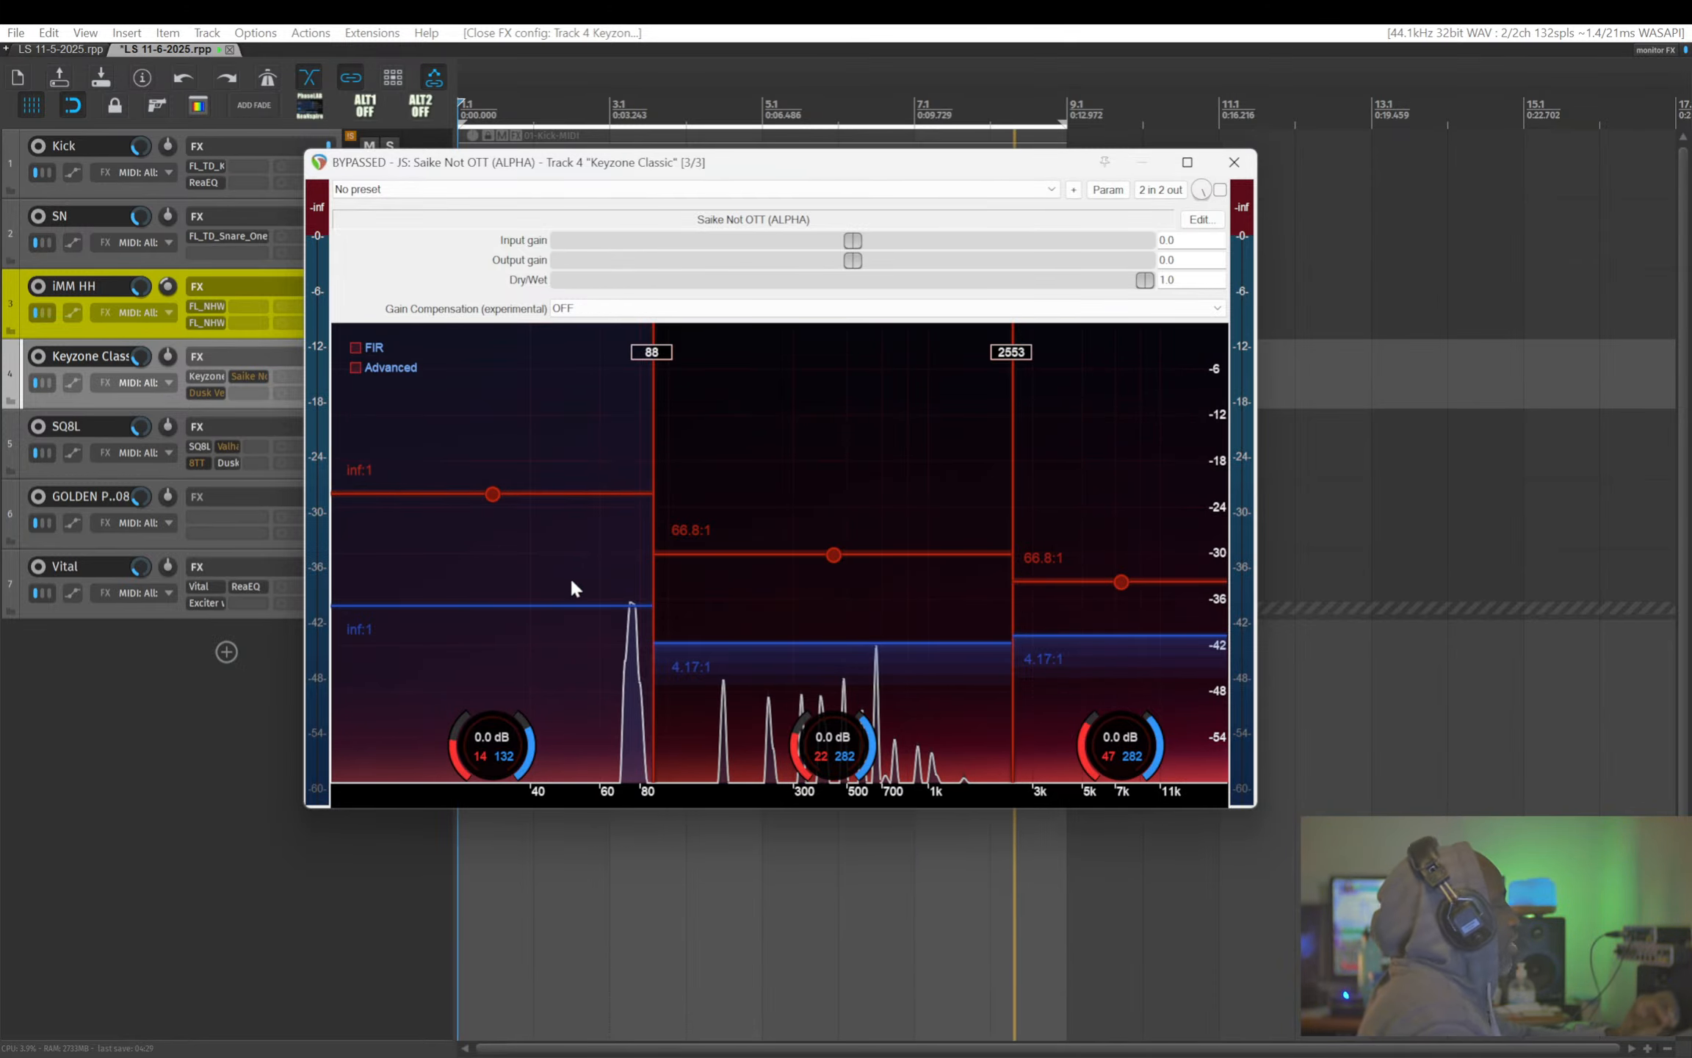
mouse_move(573, 605)
mouse_down()
mouse_move(574, 537)
mouse_move(574, 615)
mouse_up()
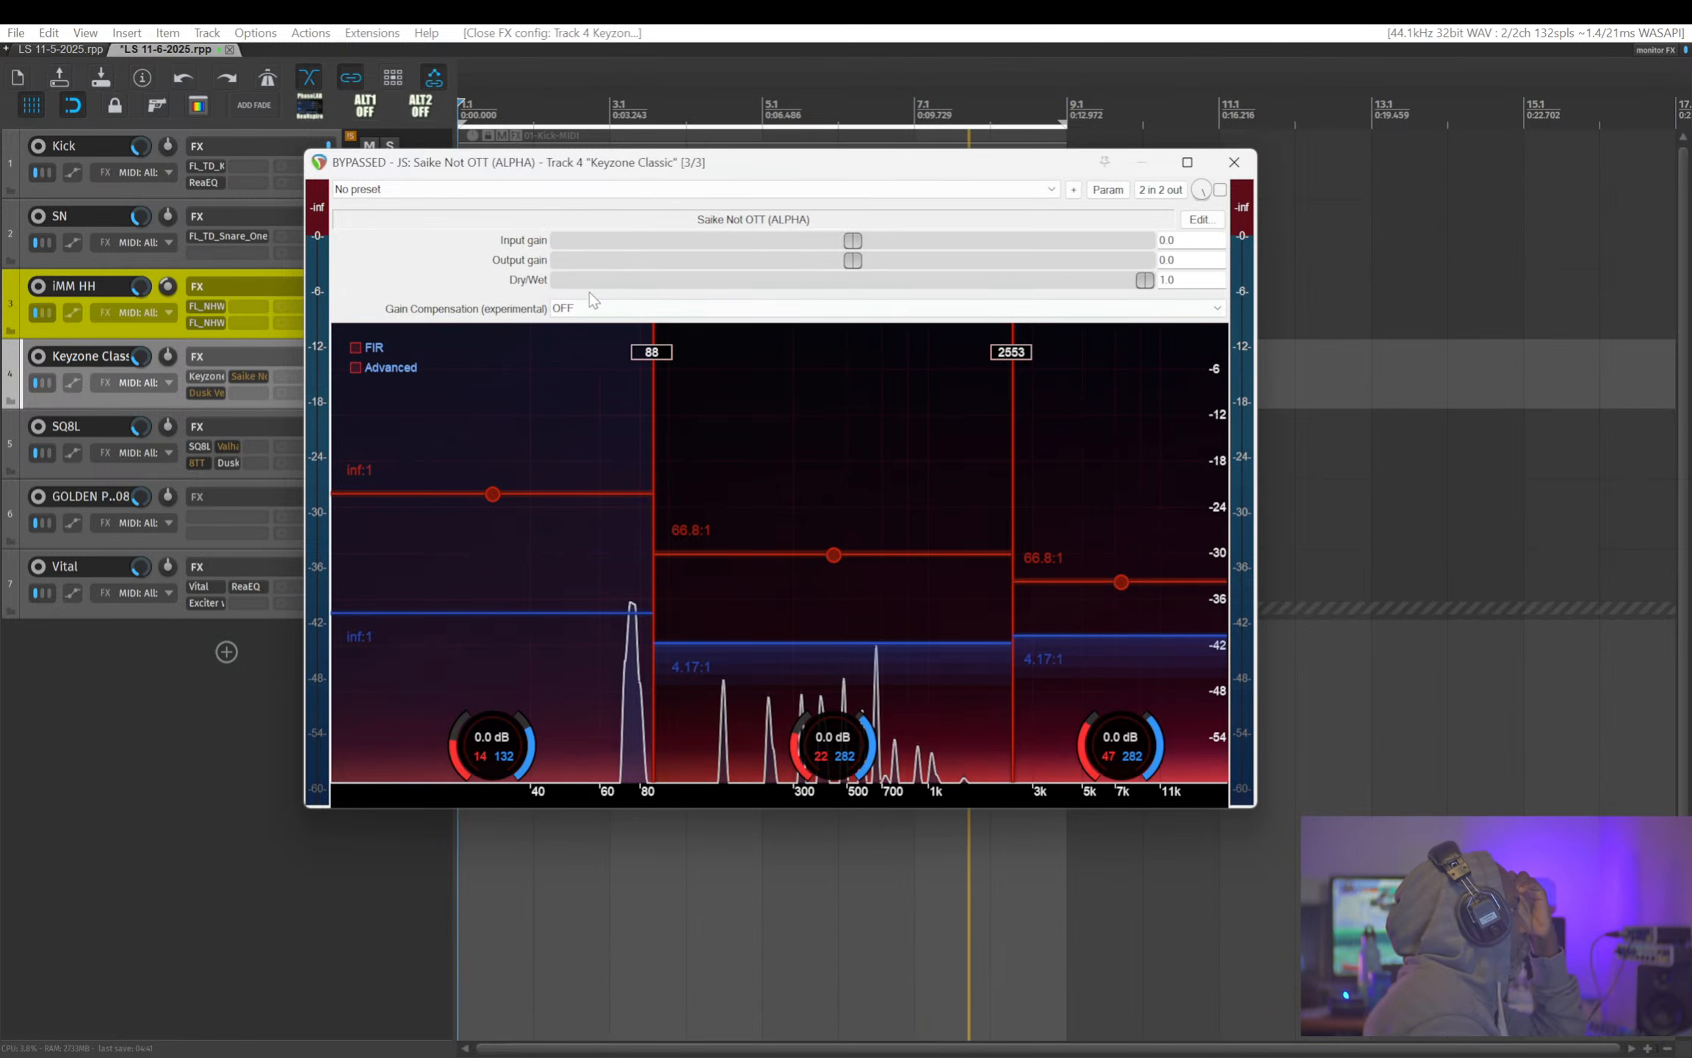
drag(582, 166, 856, 240)
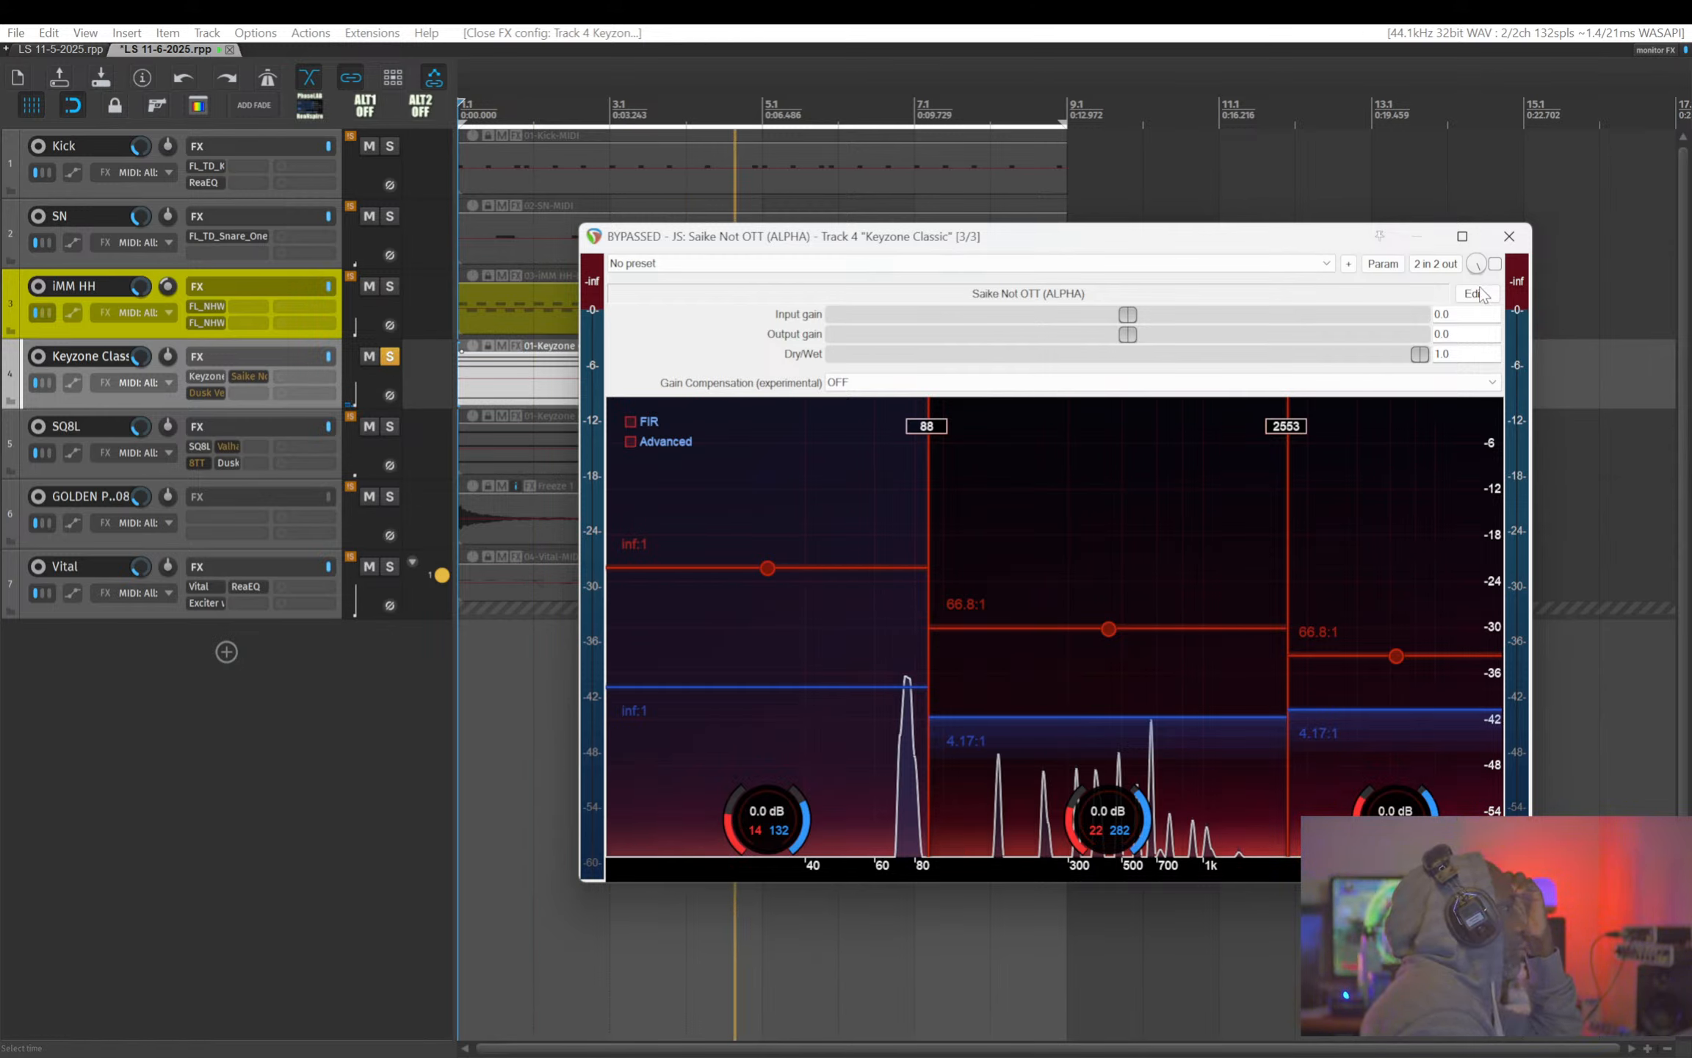
- Take Saike Not OTT out of bypass, and raise both mid-band thresholds plus the low band's blue threshold slightly
click(1496, 263)
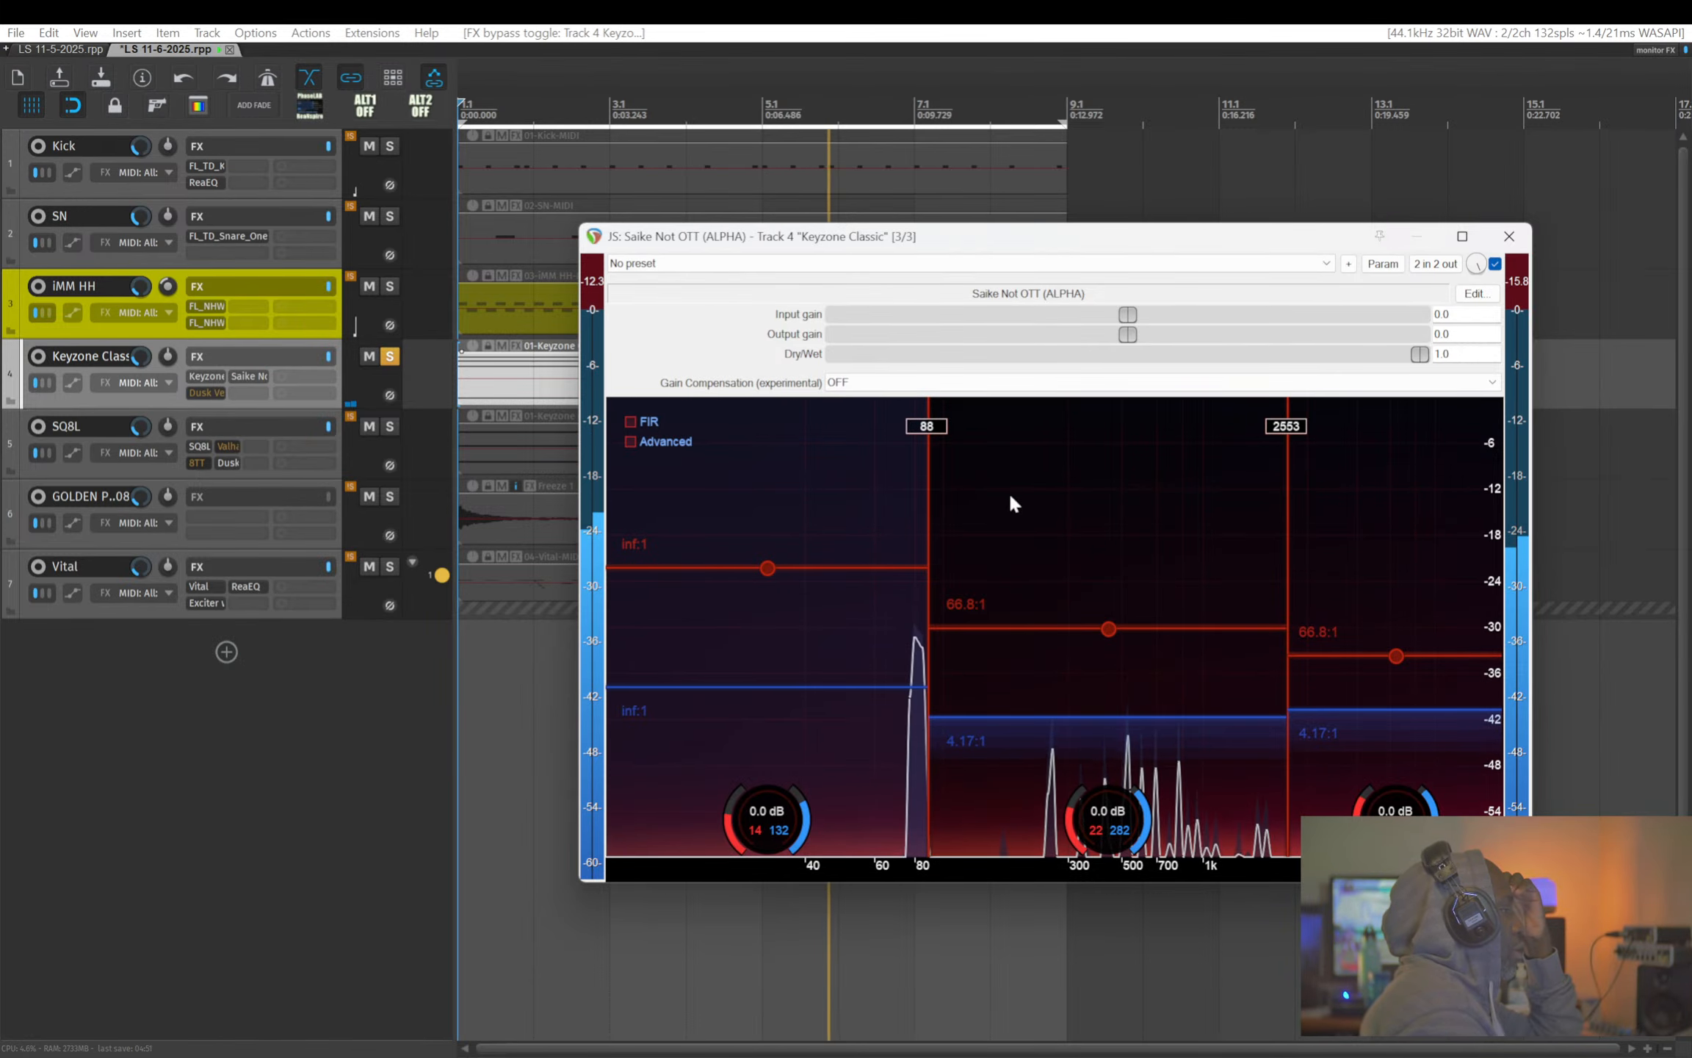
drag(928, 240, 767, 201)
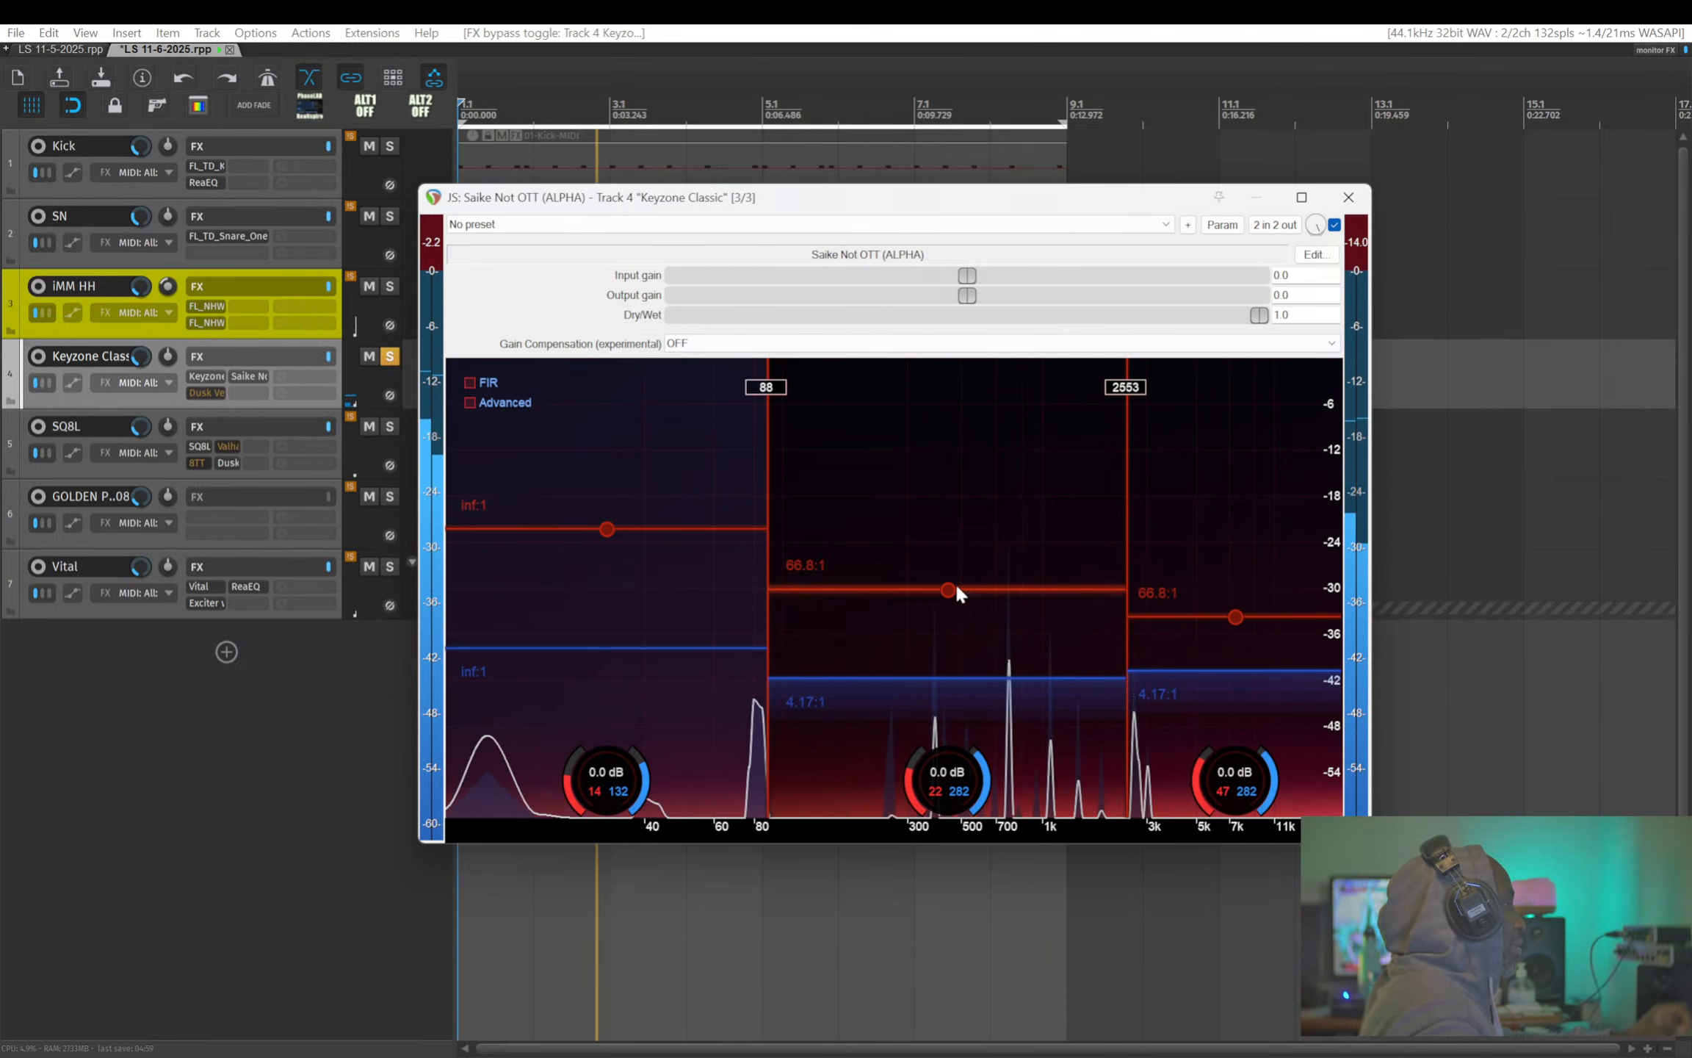
drag(961, 586, 960, 419)
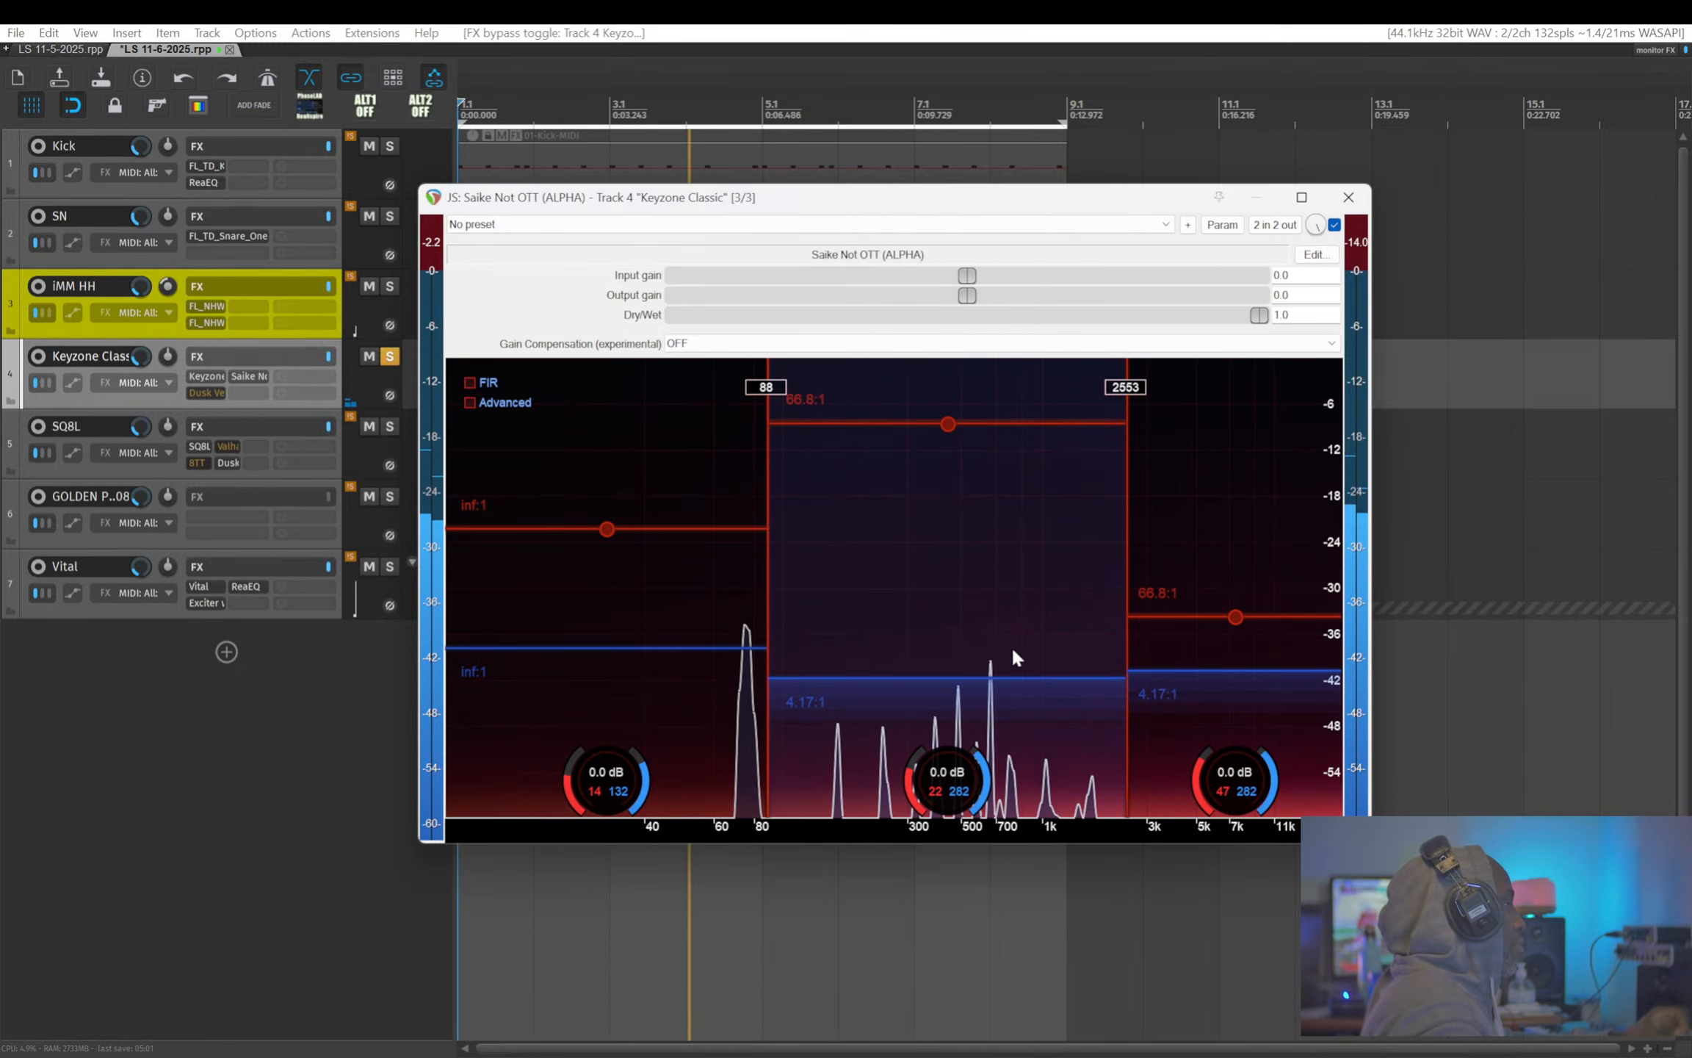
drag(1024, 673, 1027, 602)
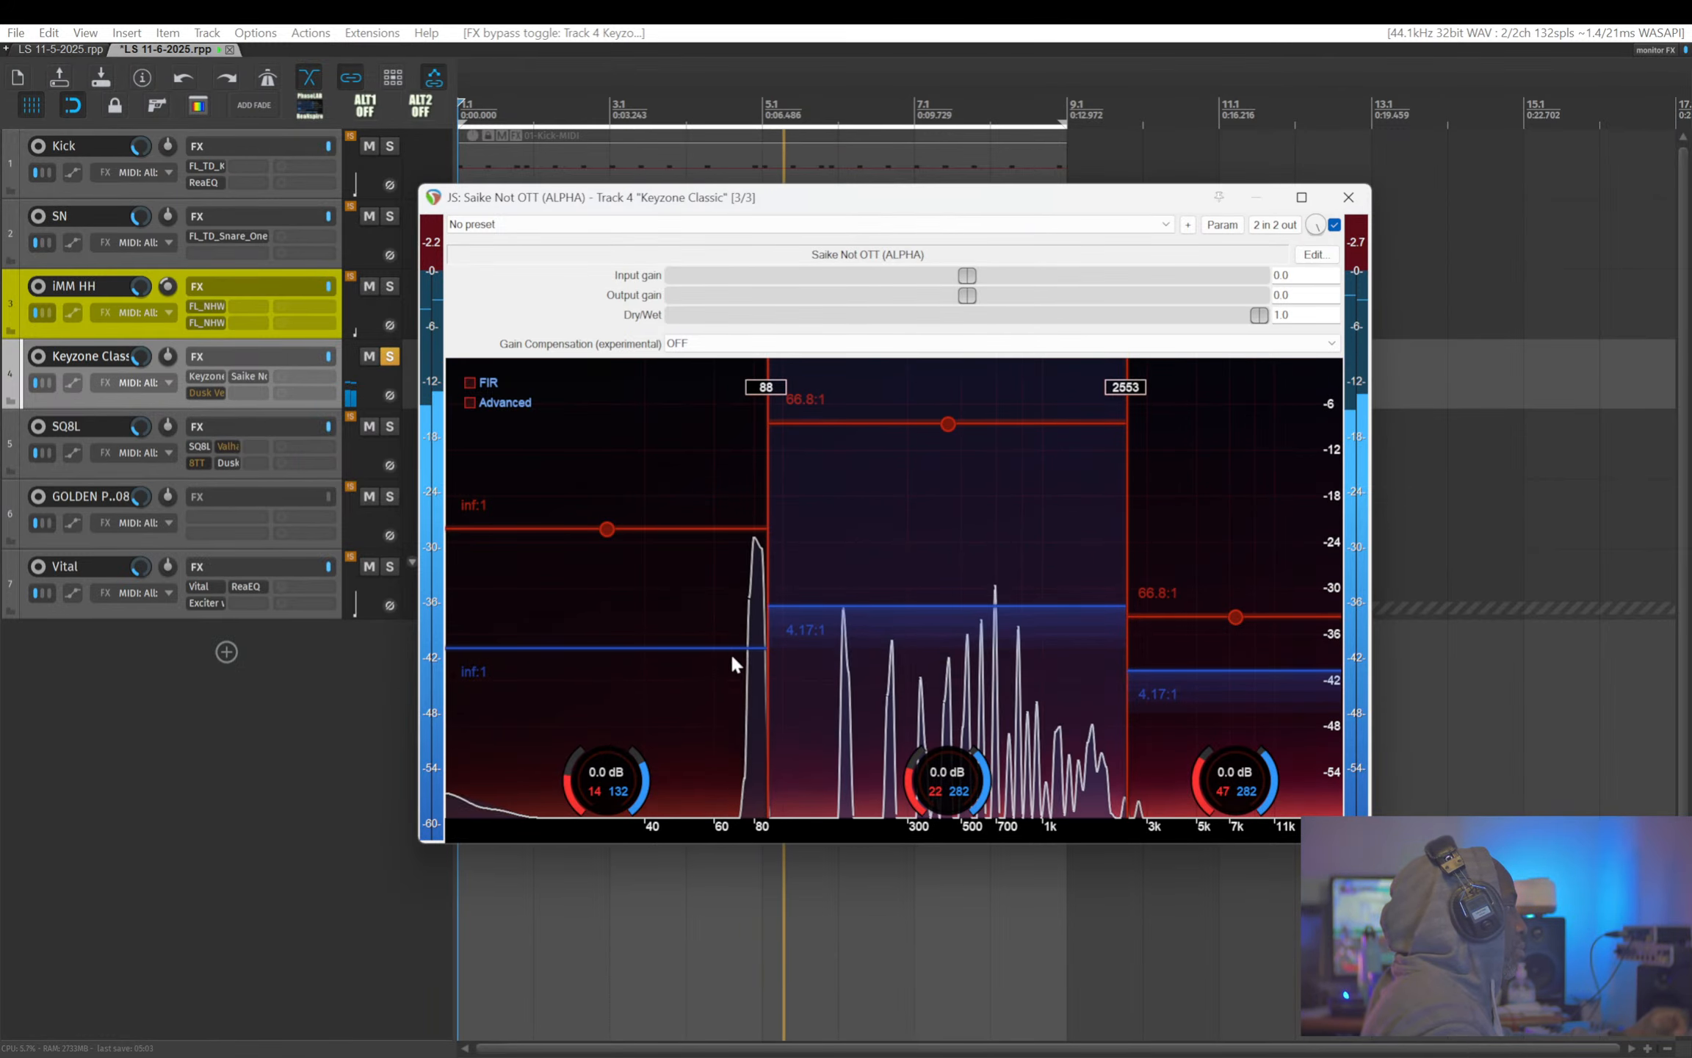
drag(712, 649, 712, 642)
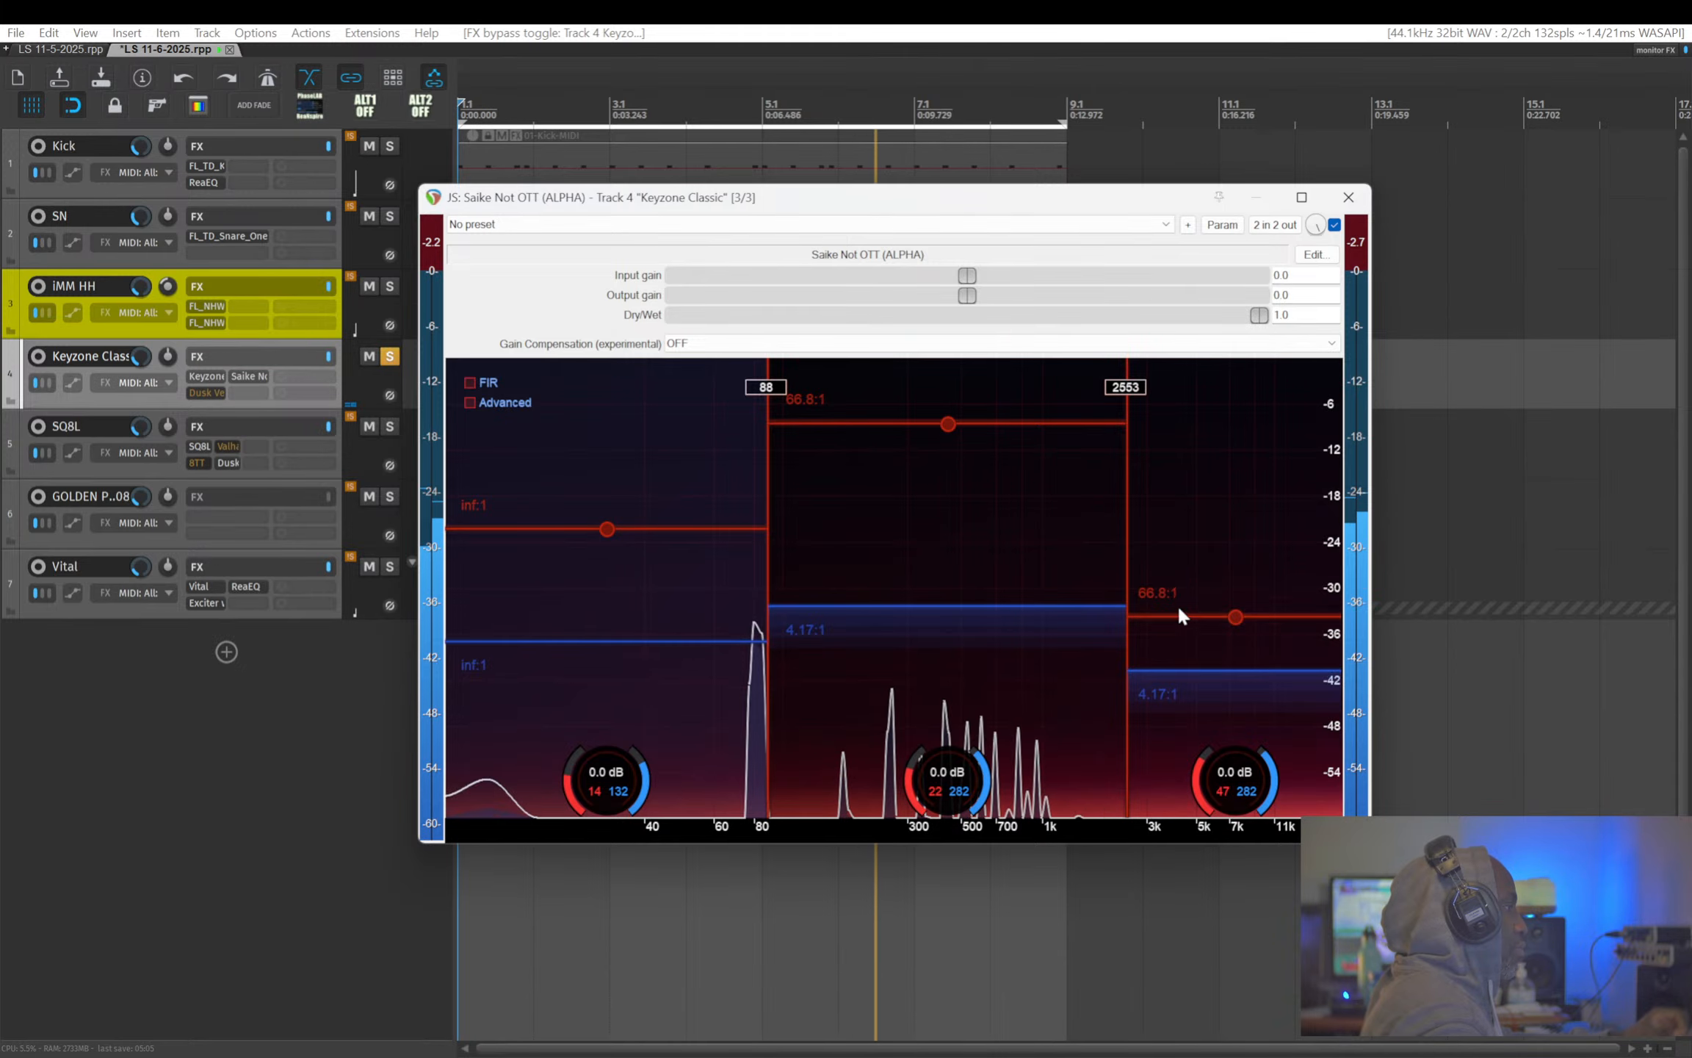
- Raise both the red and the blue threshold of the high band and set its red ratio to 33.3:1
drag(1178, 606, 1178, 506)
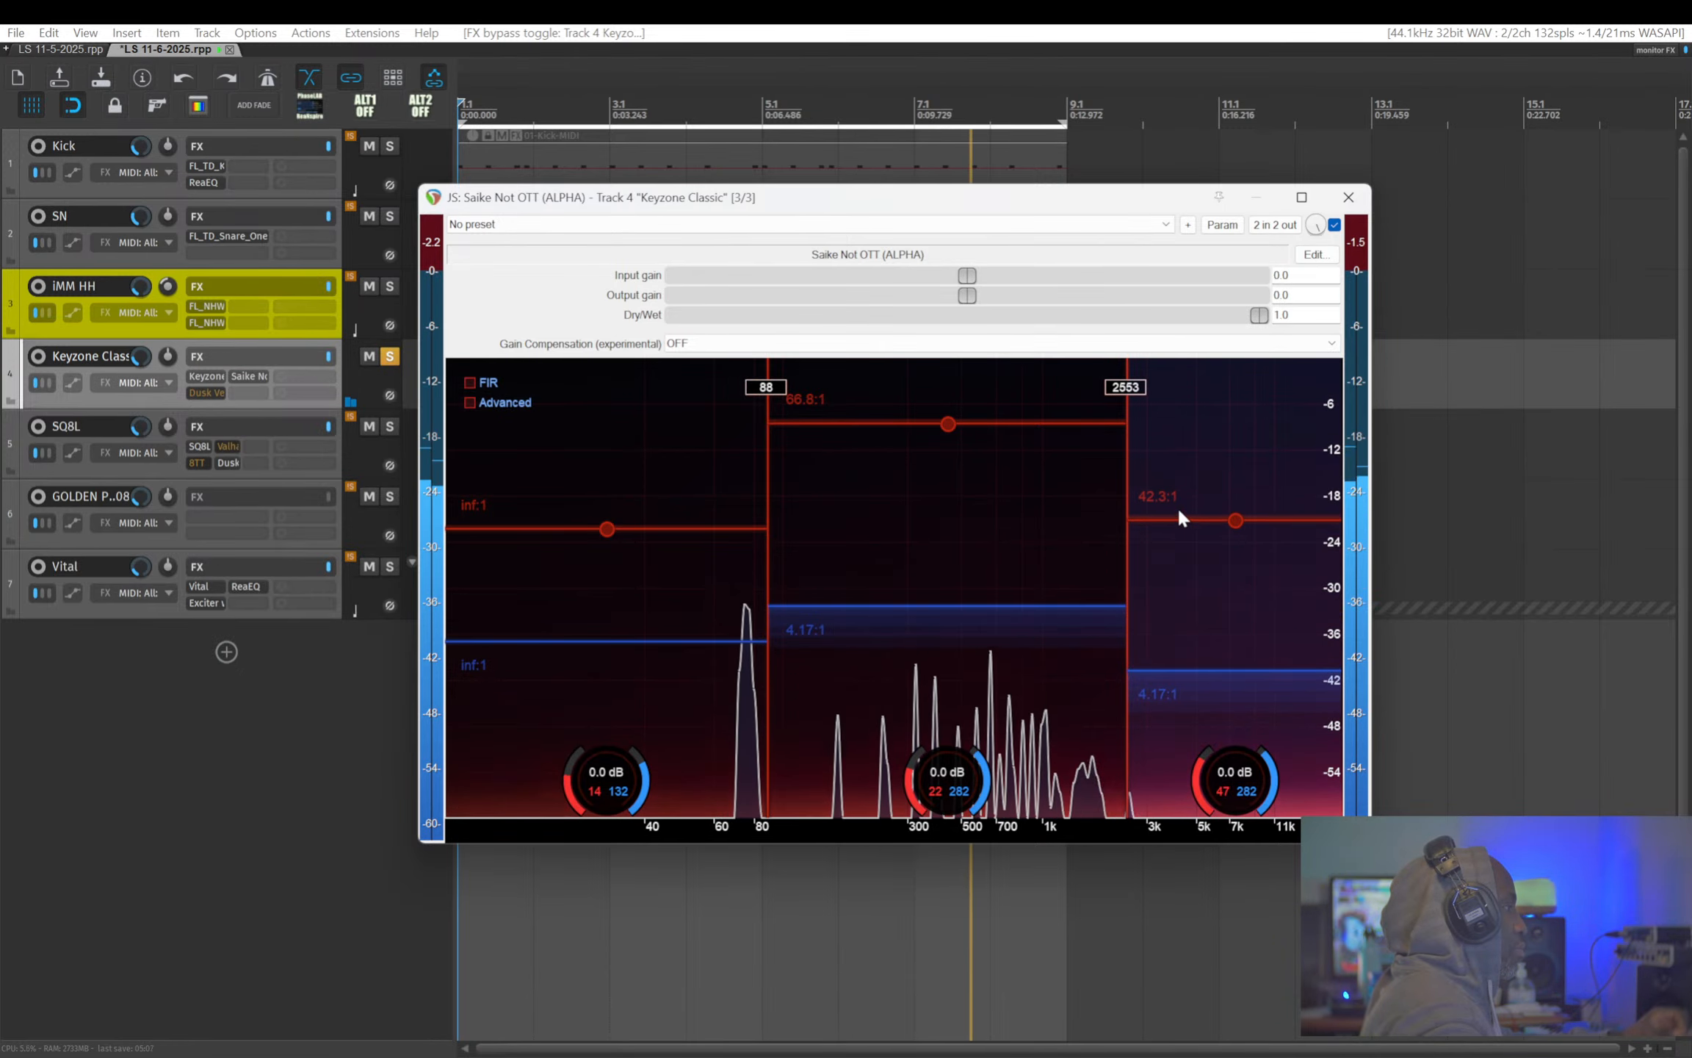
drag(1166, 671, 1166, 576)
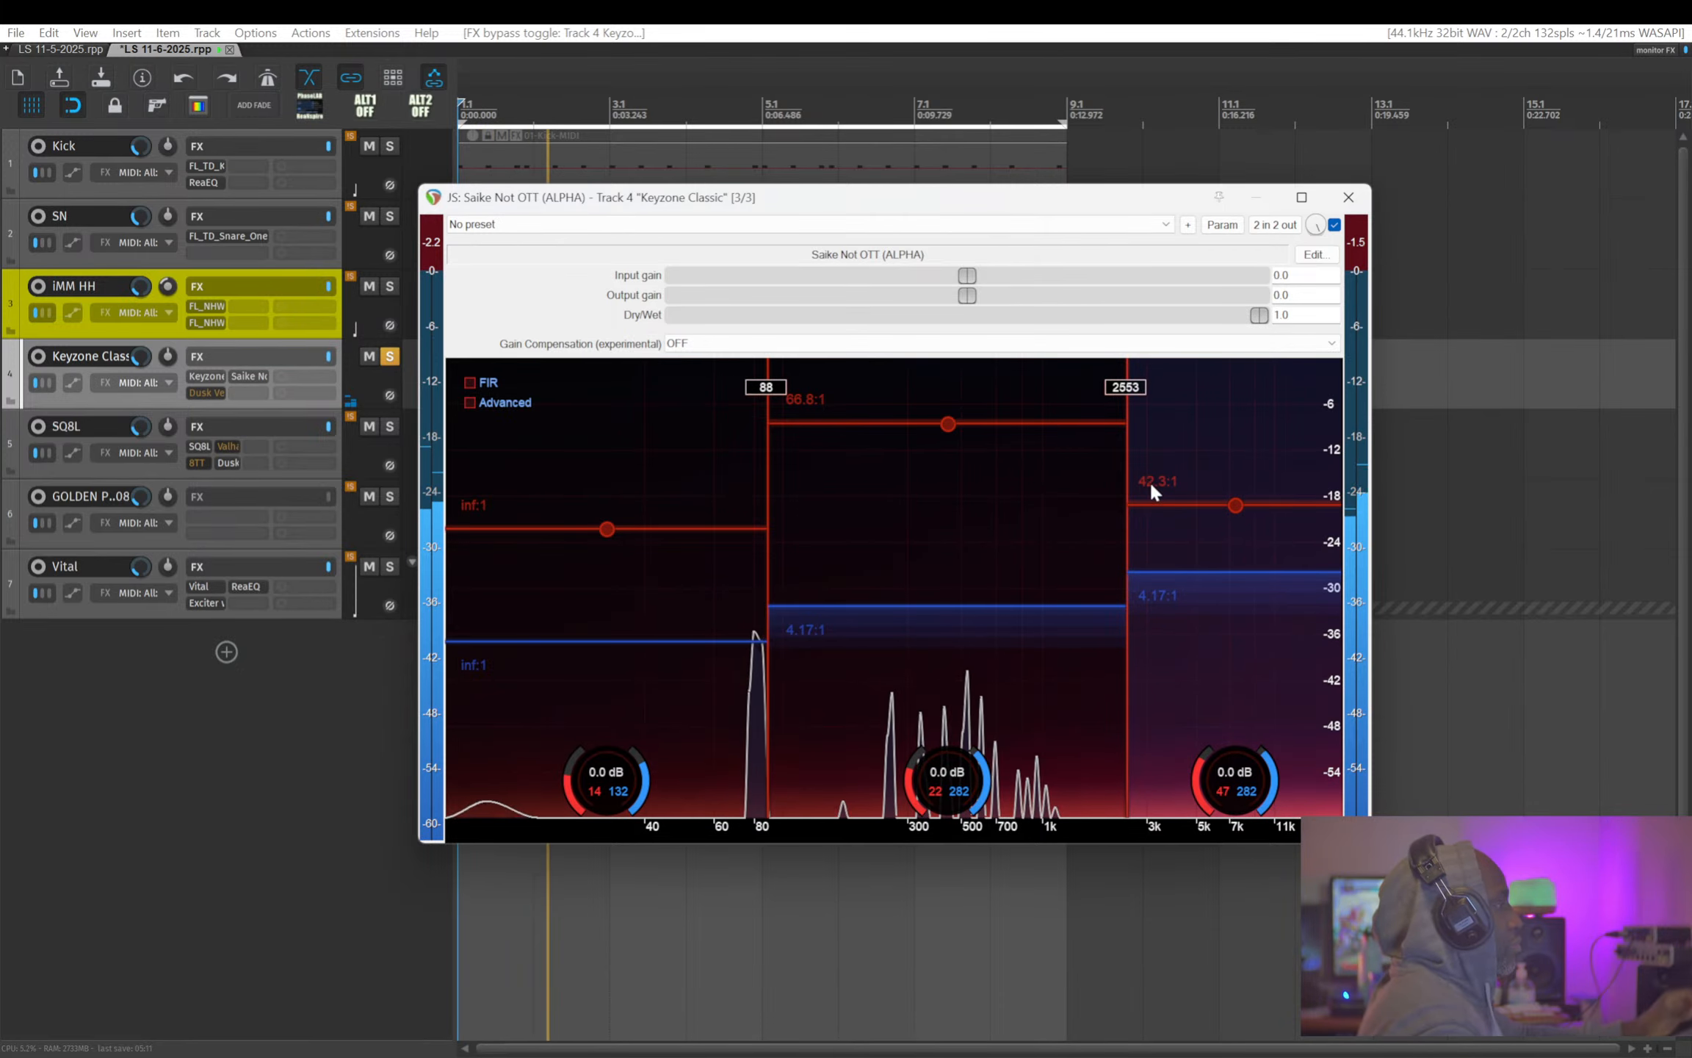
drag(1151, 484, 1205, 463)
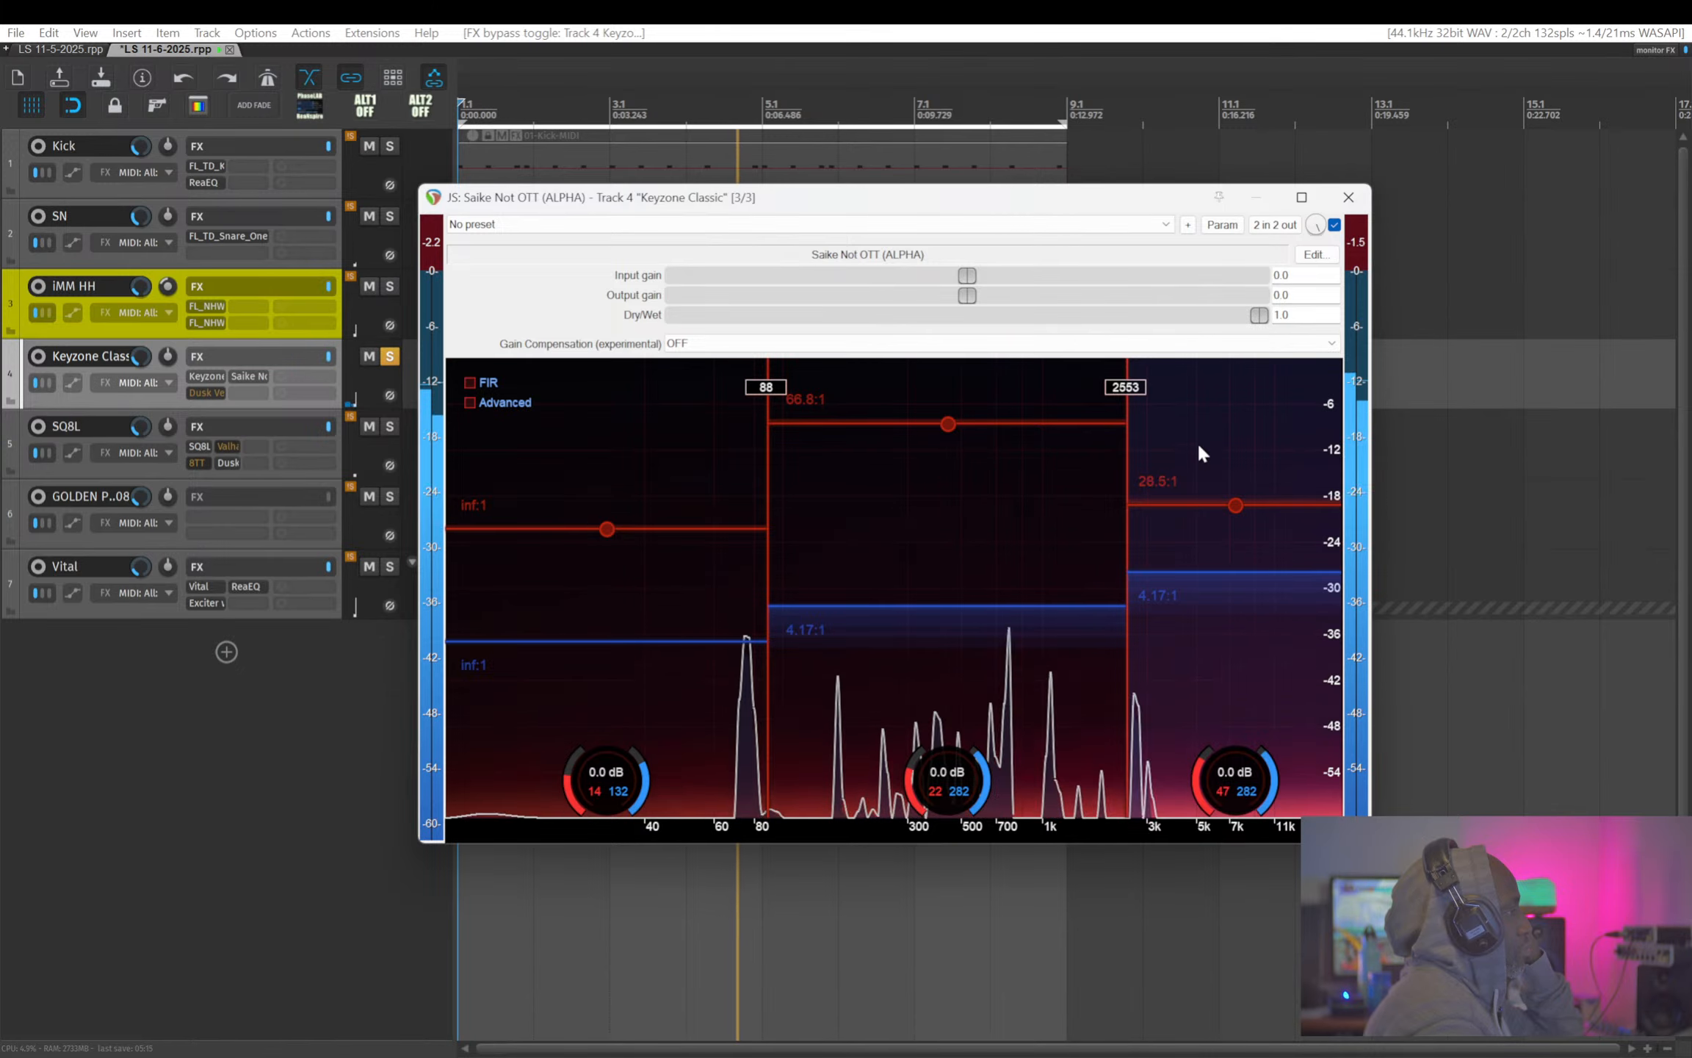
drag(1199, 445, 1201, 462)
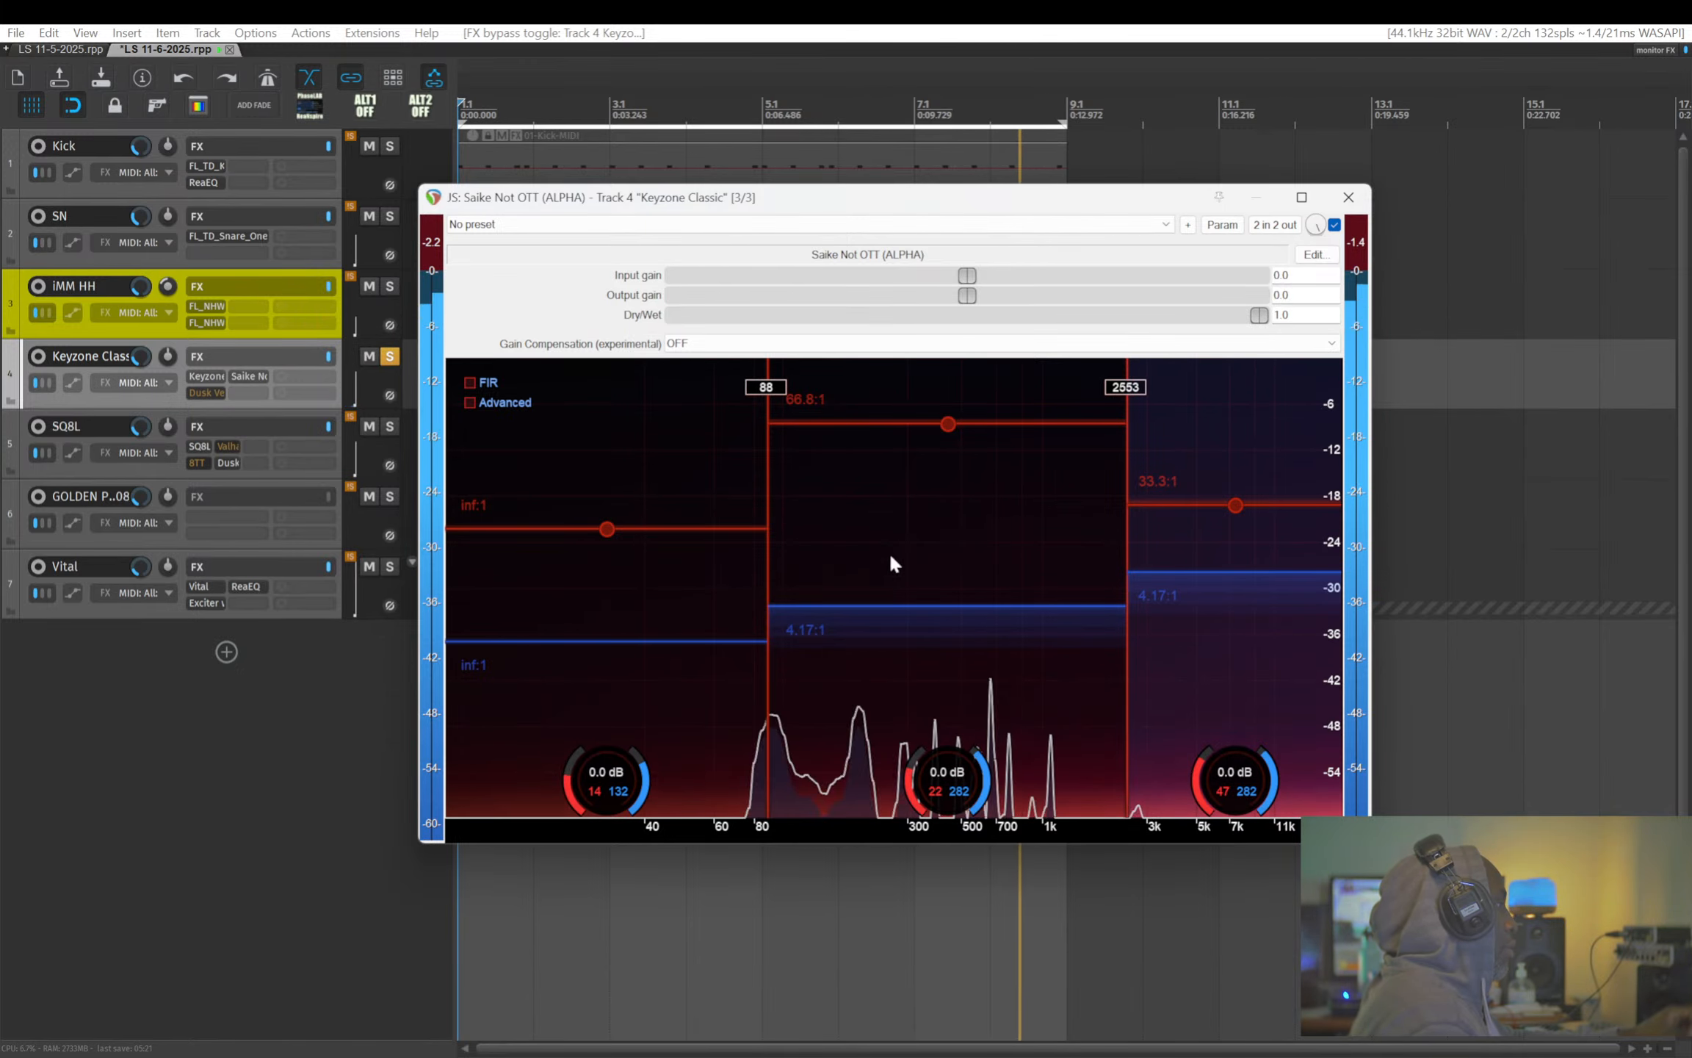
- Adjust the blue ratio of the mid band in Saike Not OTT to 2.43:1
mouse_move(889, 605)
mouse_down()
mouse_move(891, 574)
mouse_move(884, 607)
mouse_up()
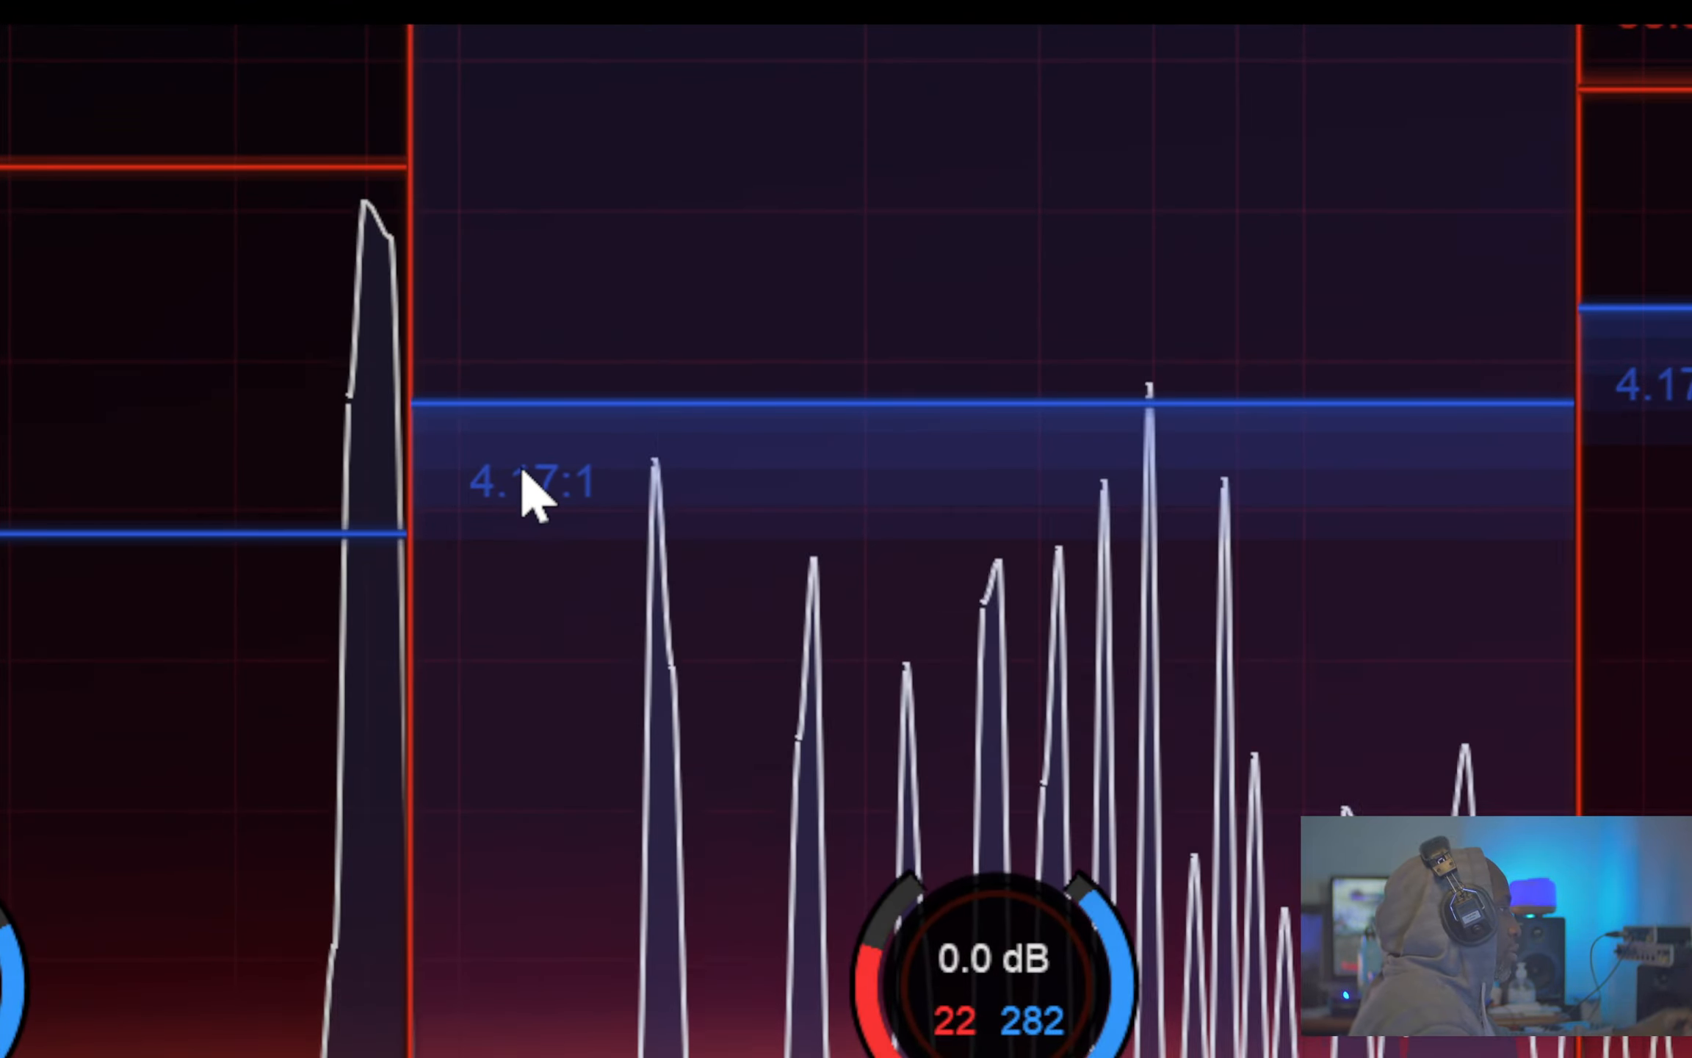
drag(523, 489, 495, 875)
drag(813, 578, 809, 627)
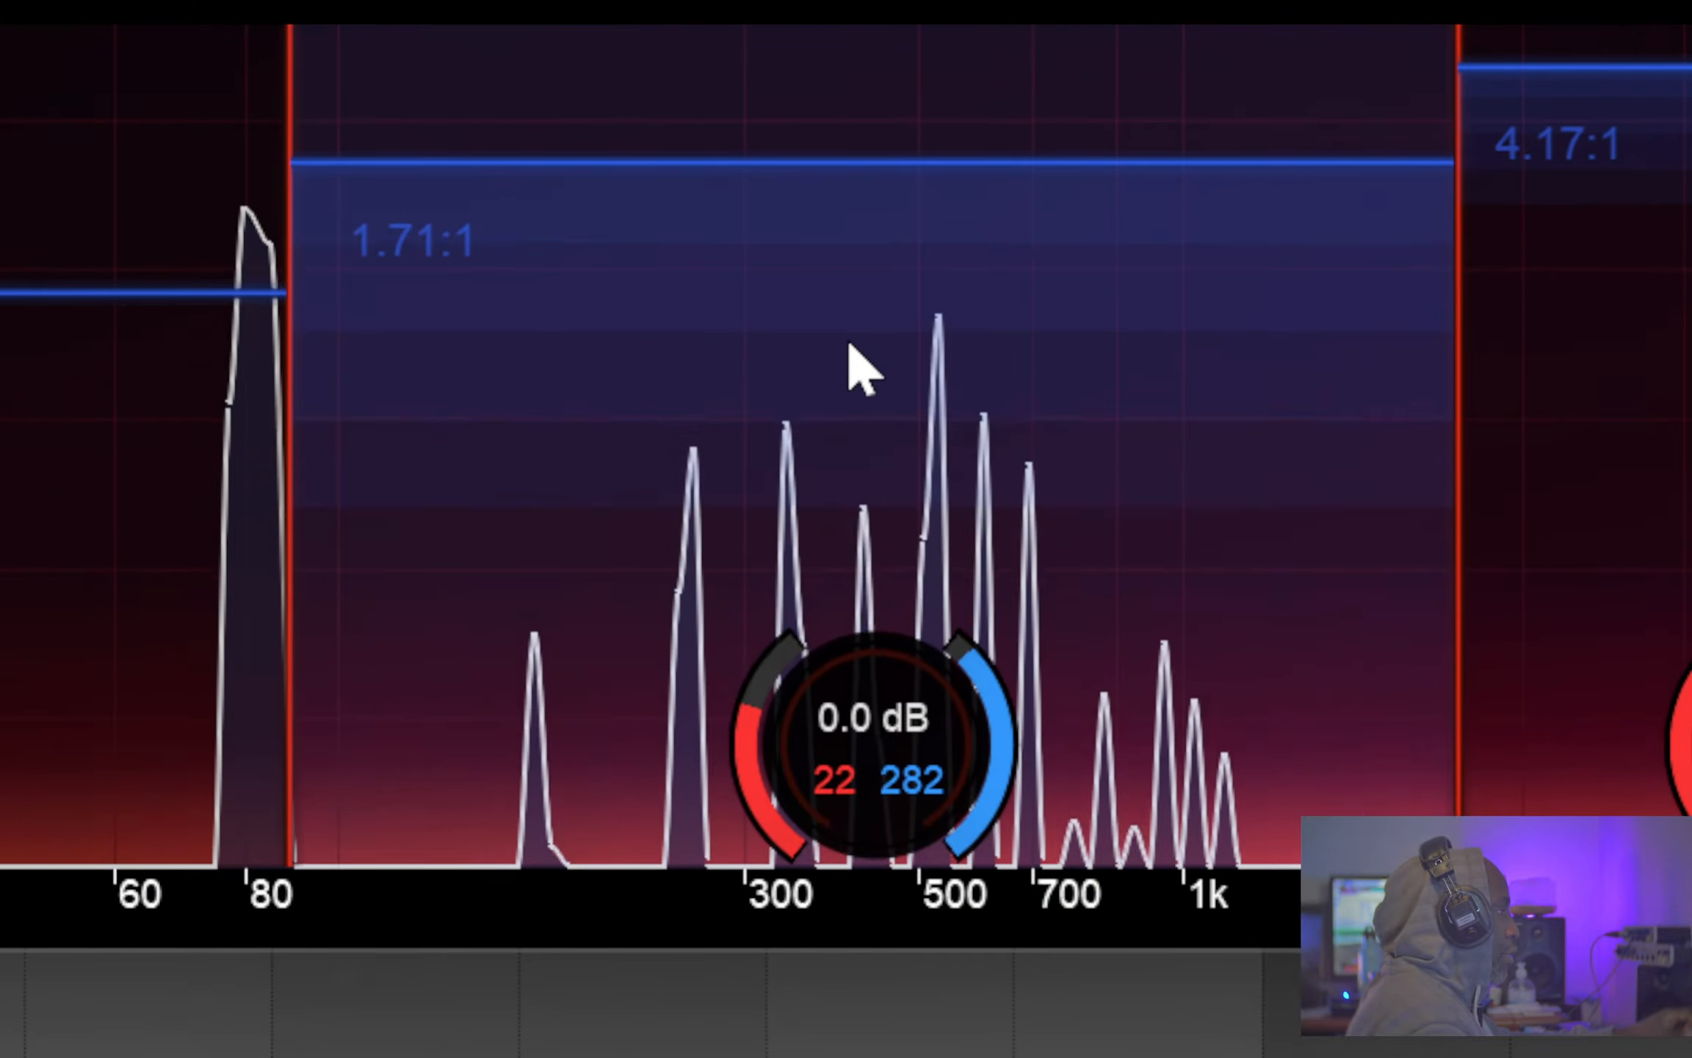
drag(849, 344, 850, 209)
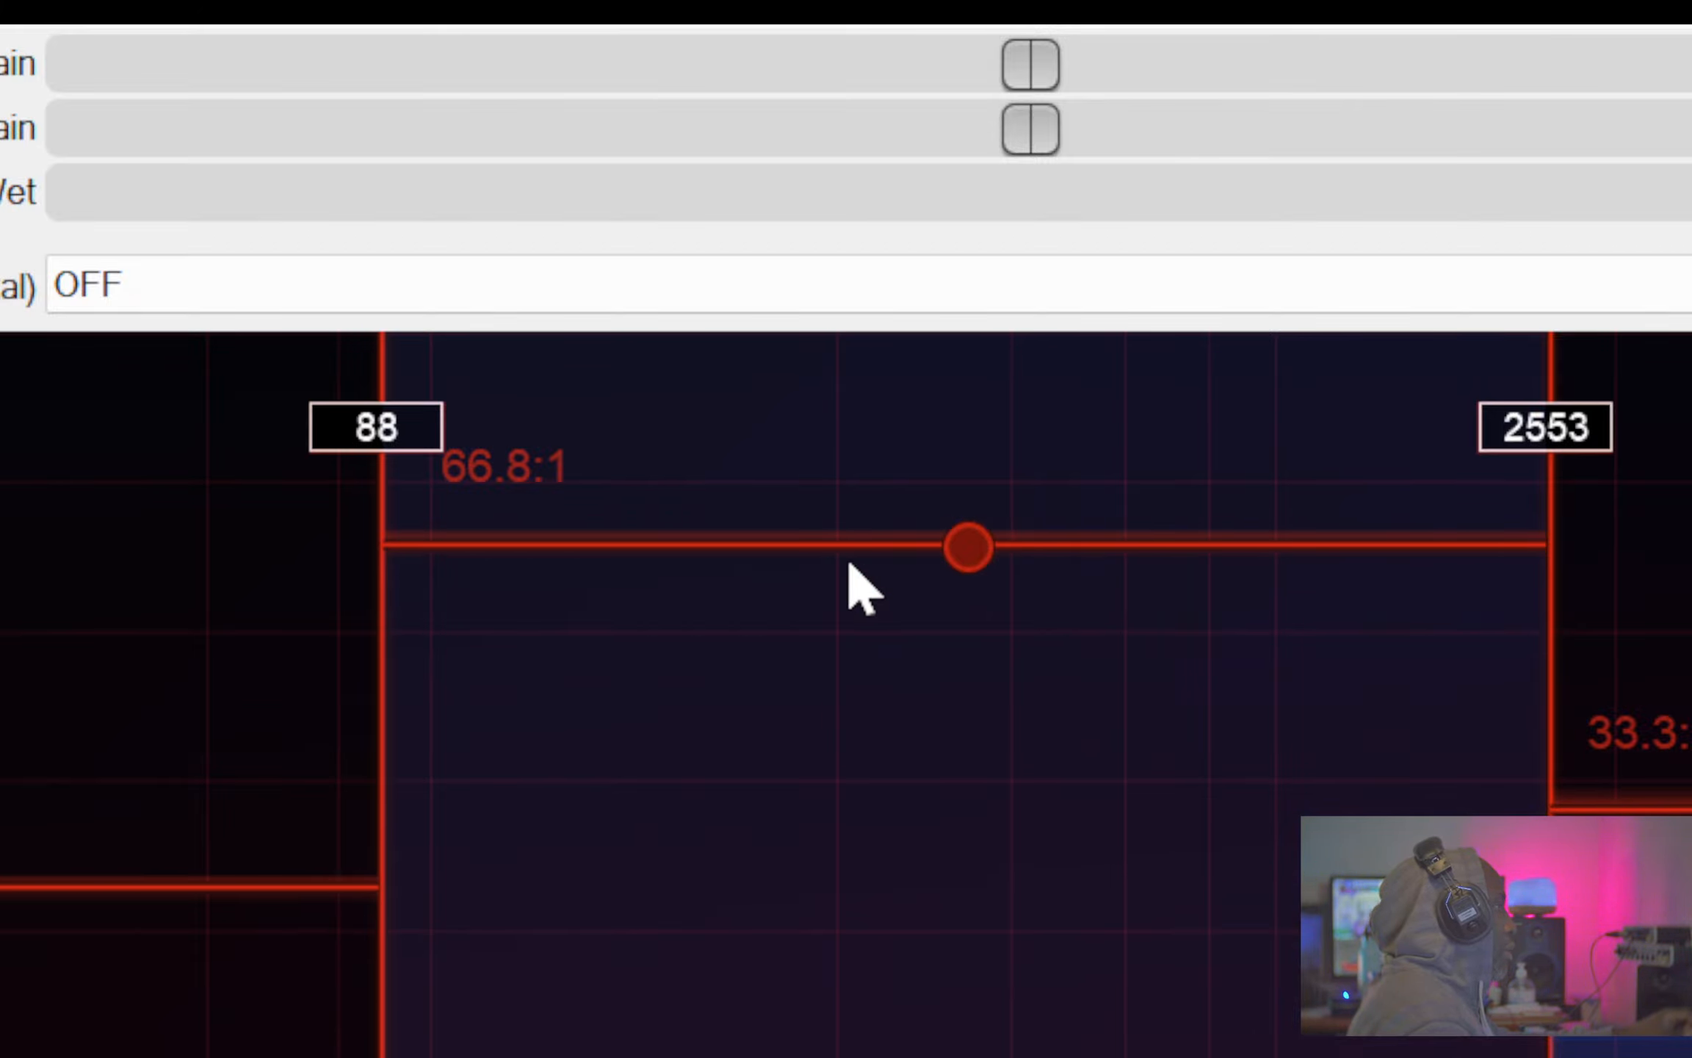
- Lower the mid band's red threshold and set its red ratio to 3.77:1
drag(850, 564, 850, 777)
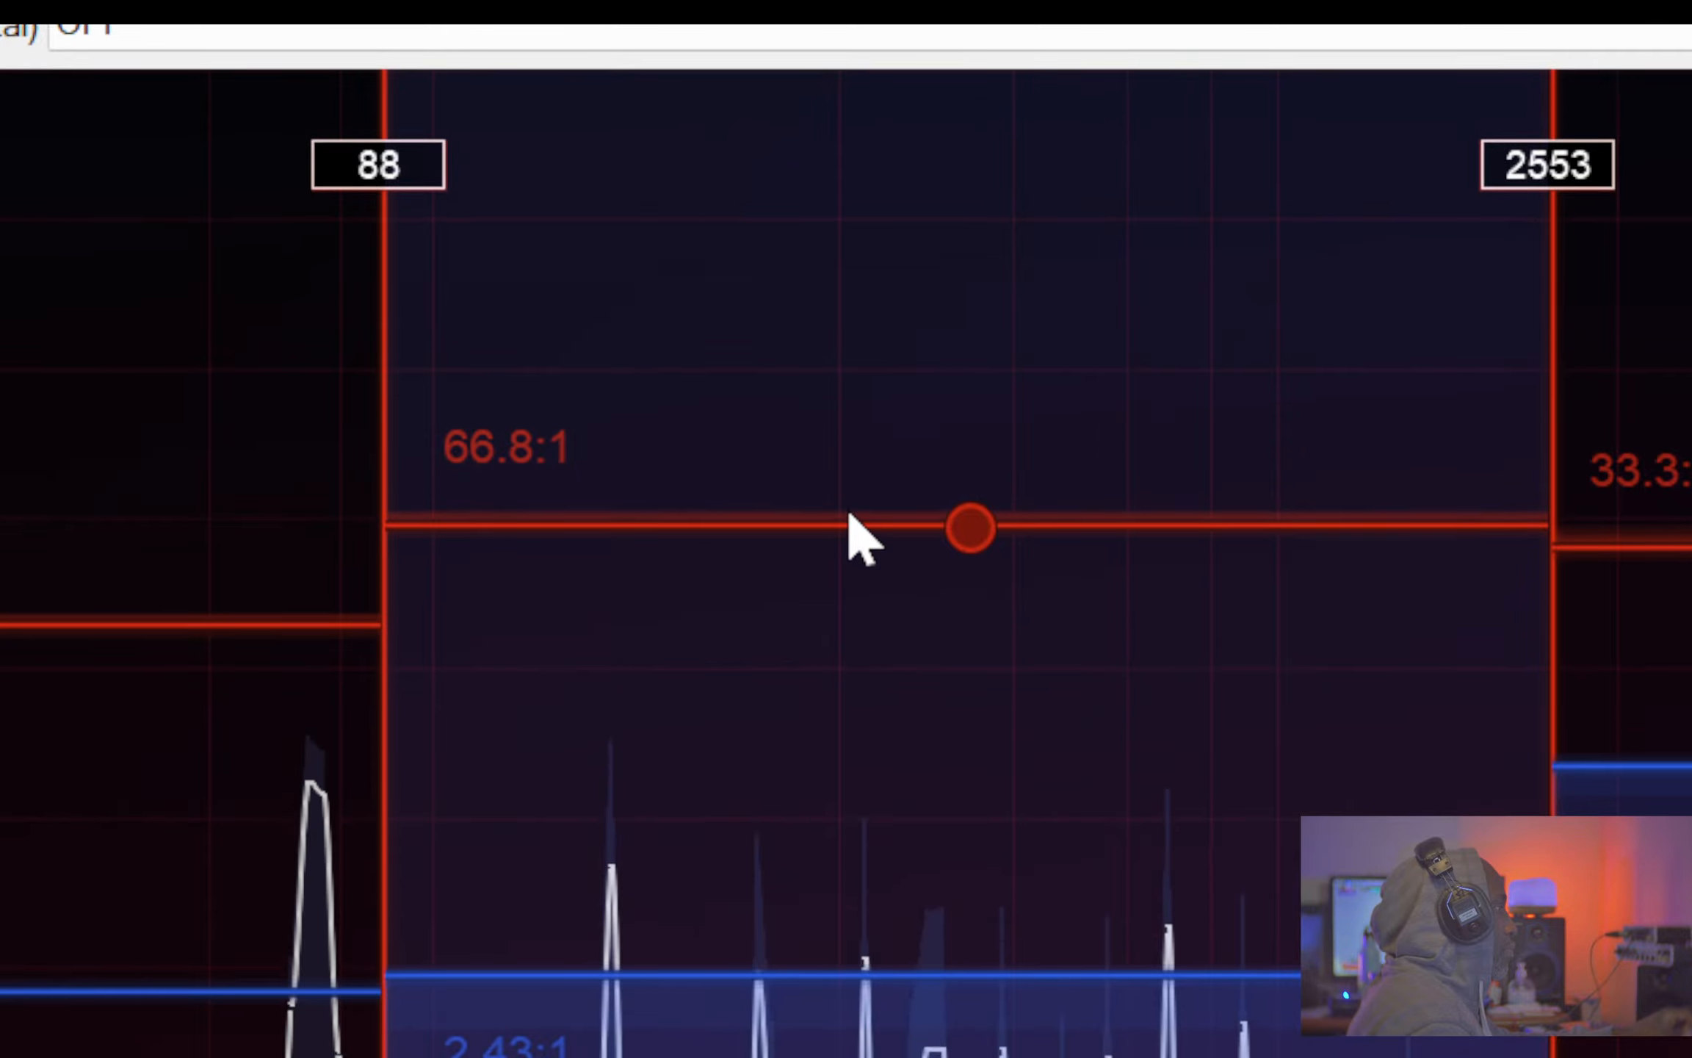
drag(849, 513, 839, 515)
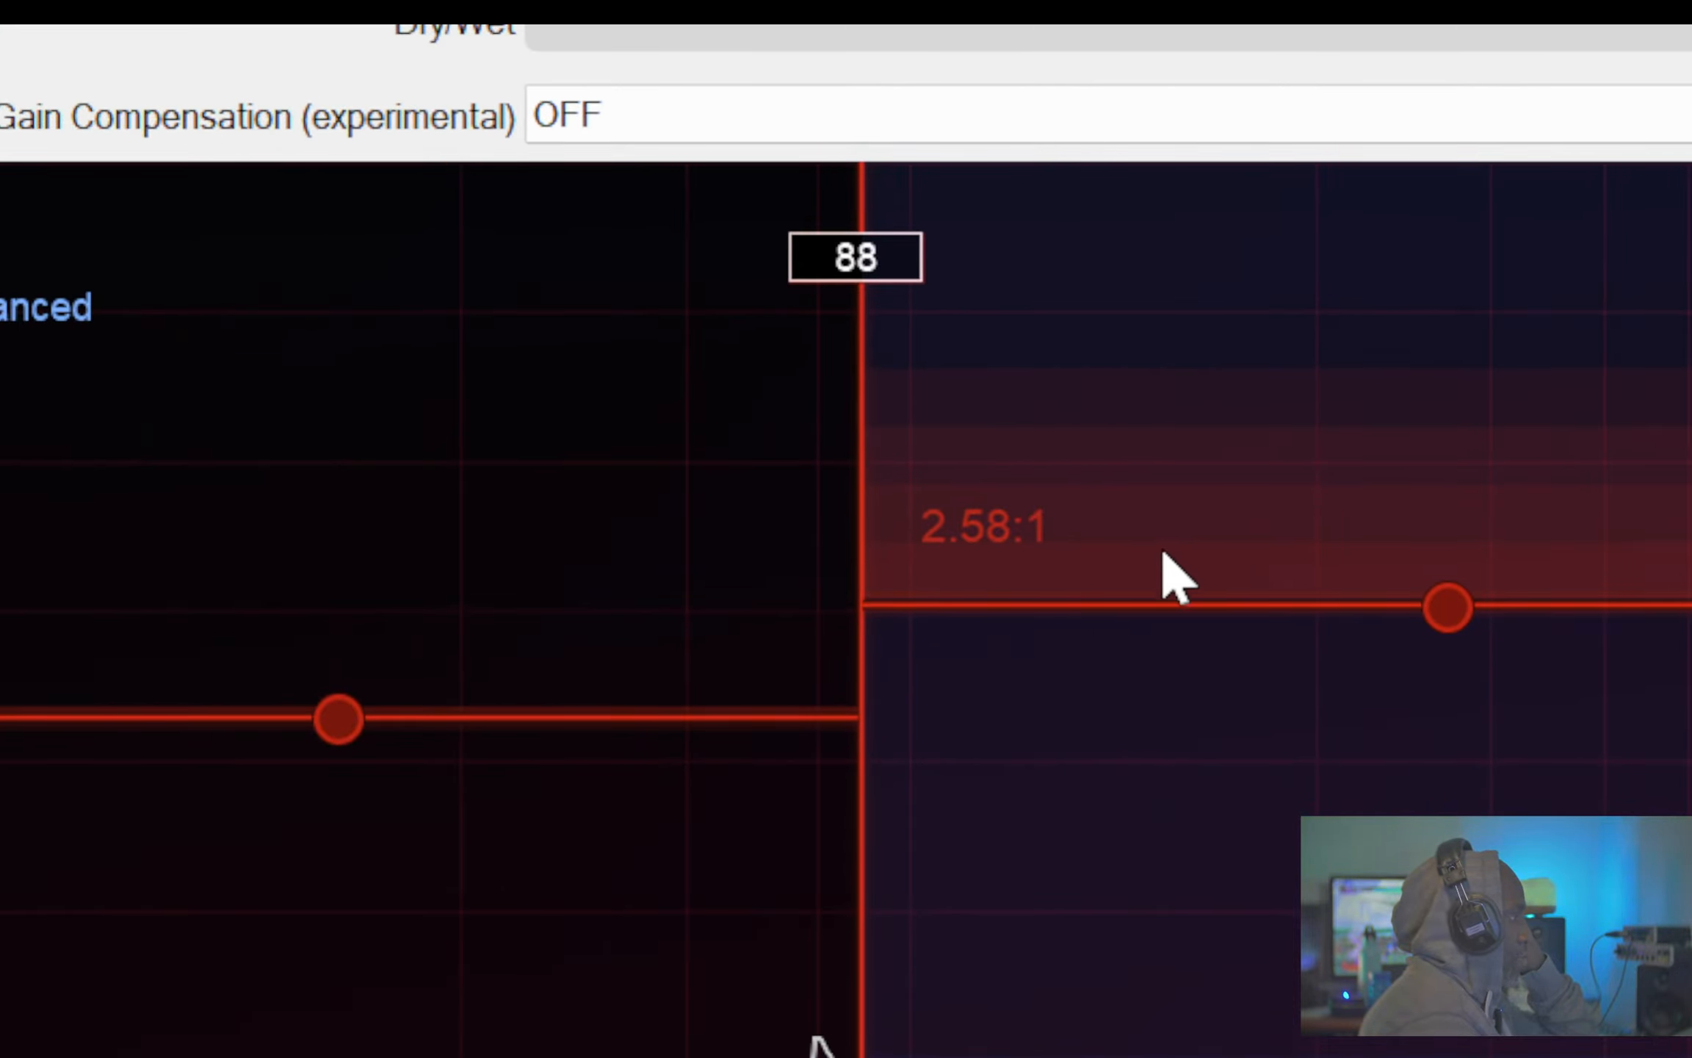
drag(1021, 533, 1102, 822)
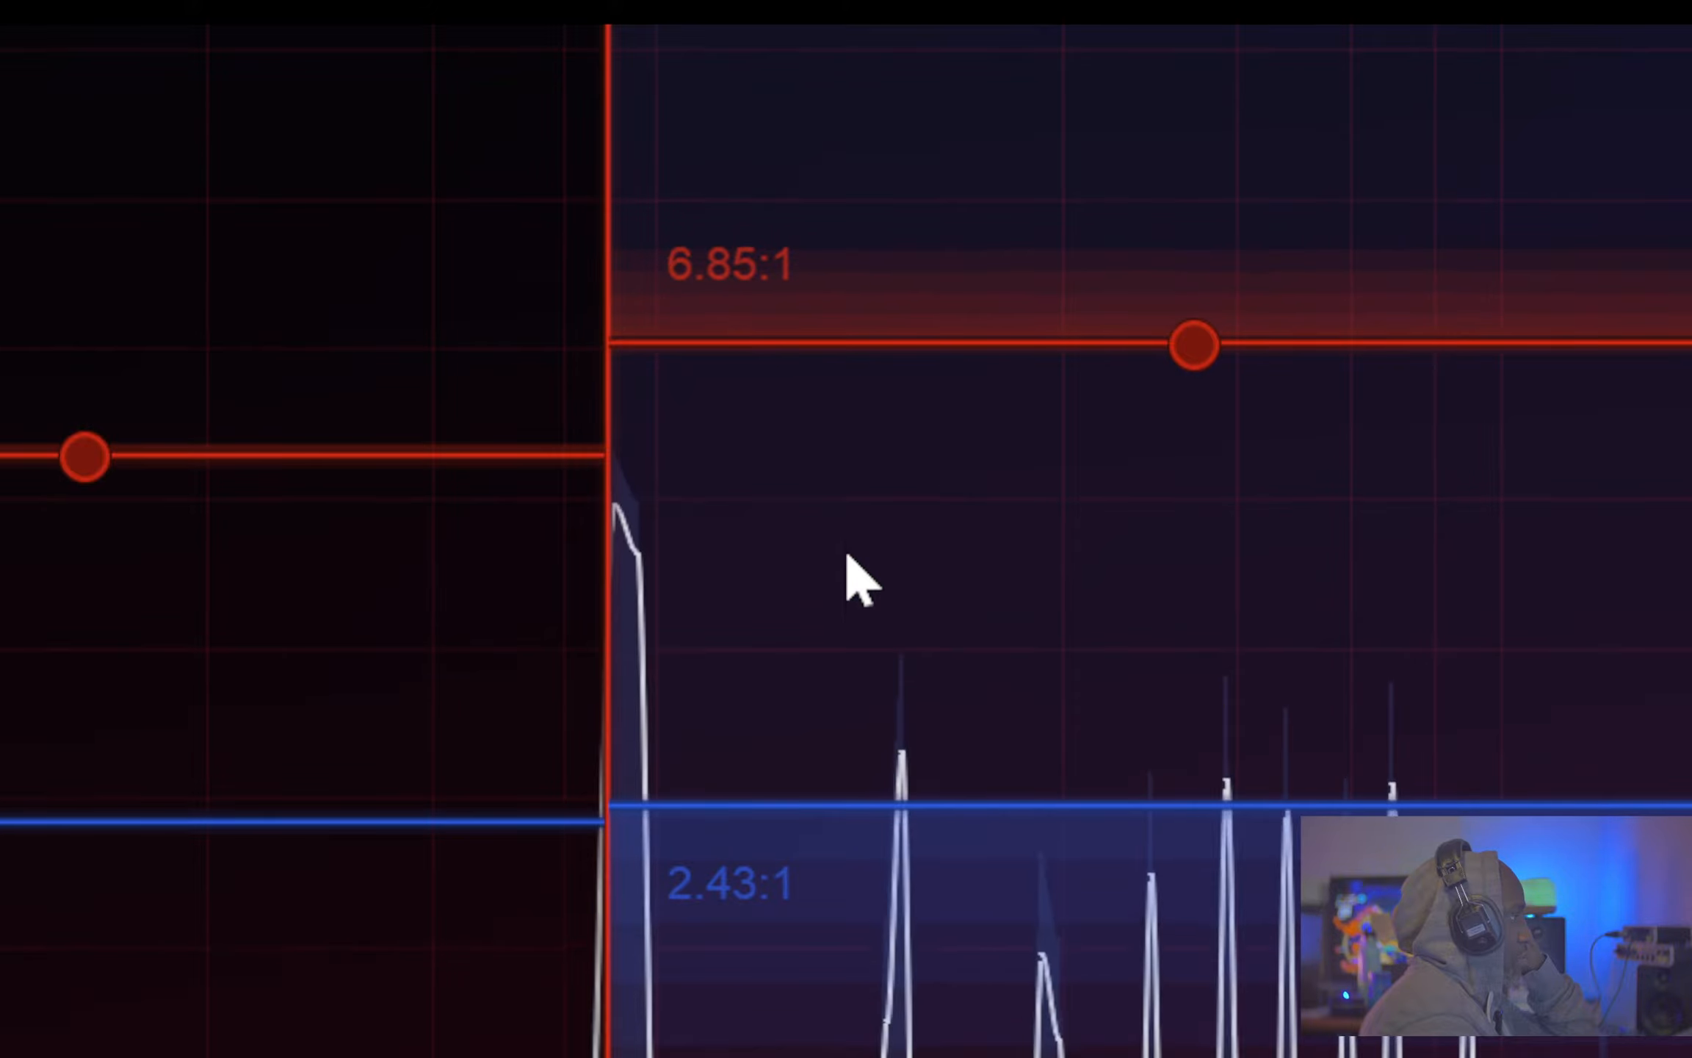
drag(848, 556, 878, 408)
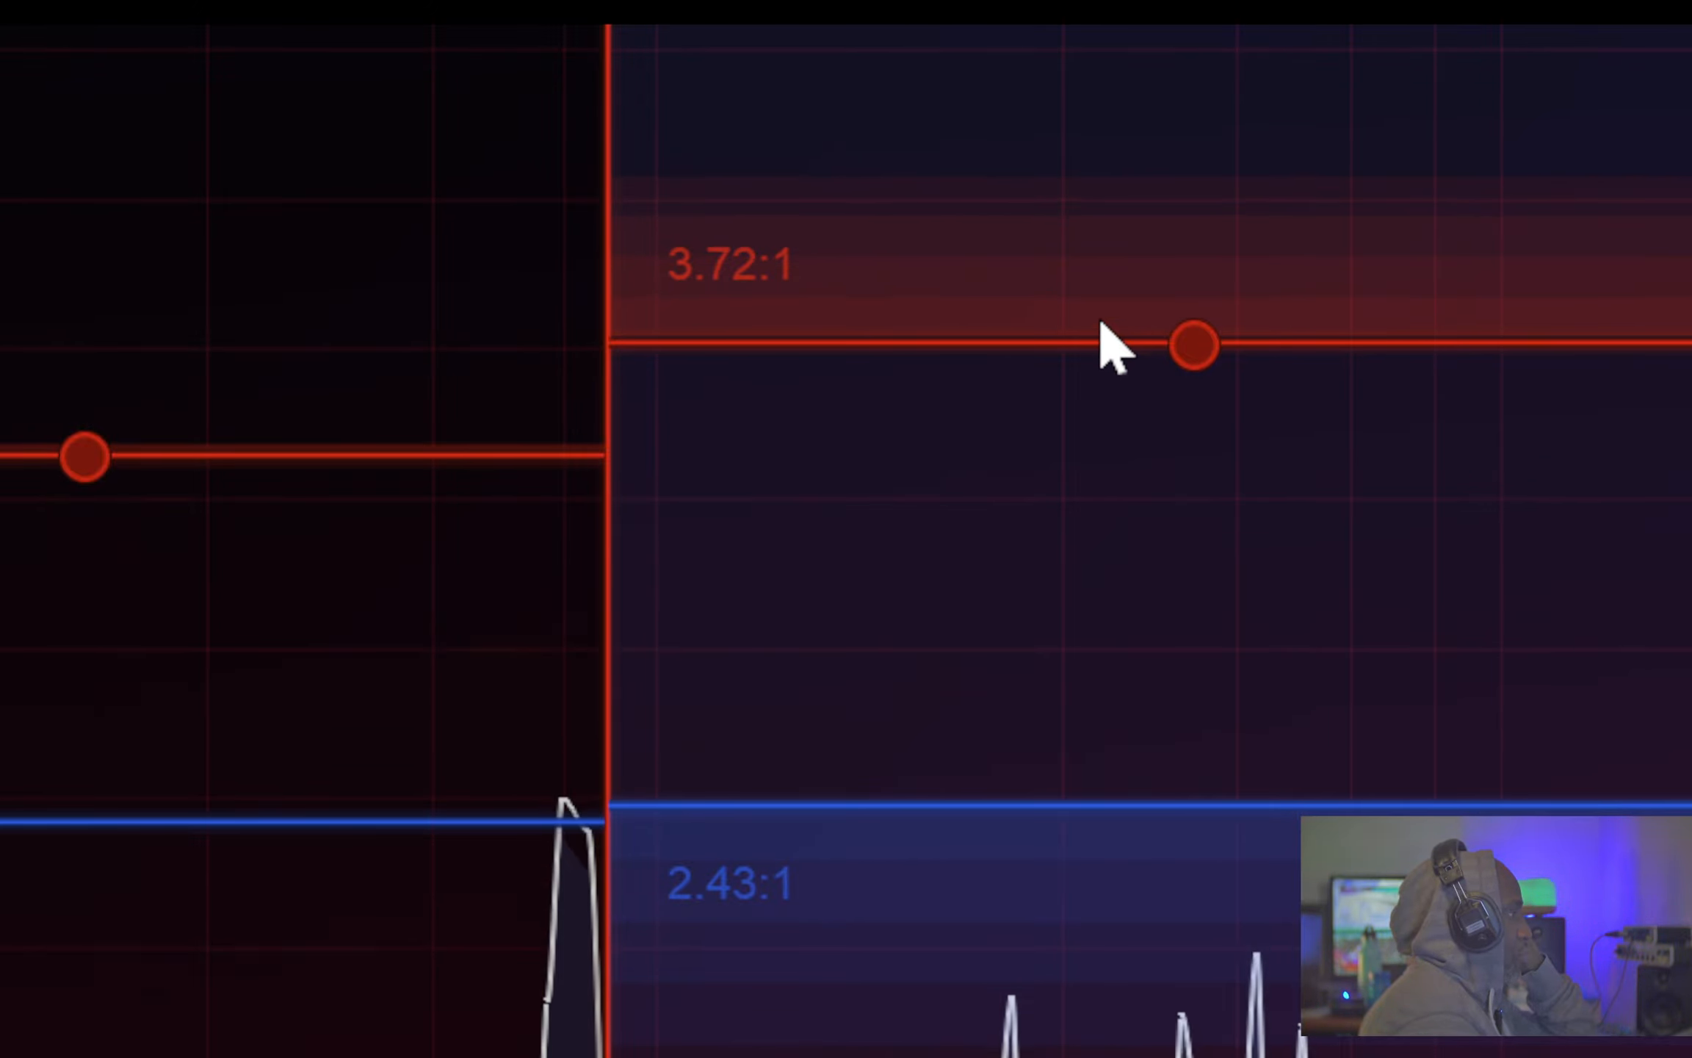
drag(1084, 351, 1063, 312)
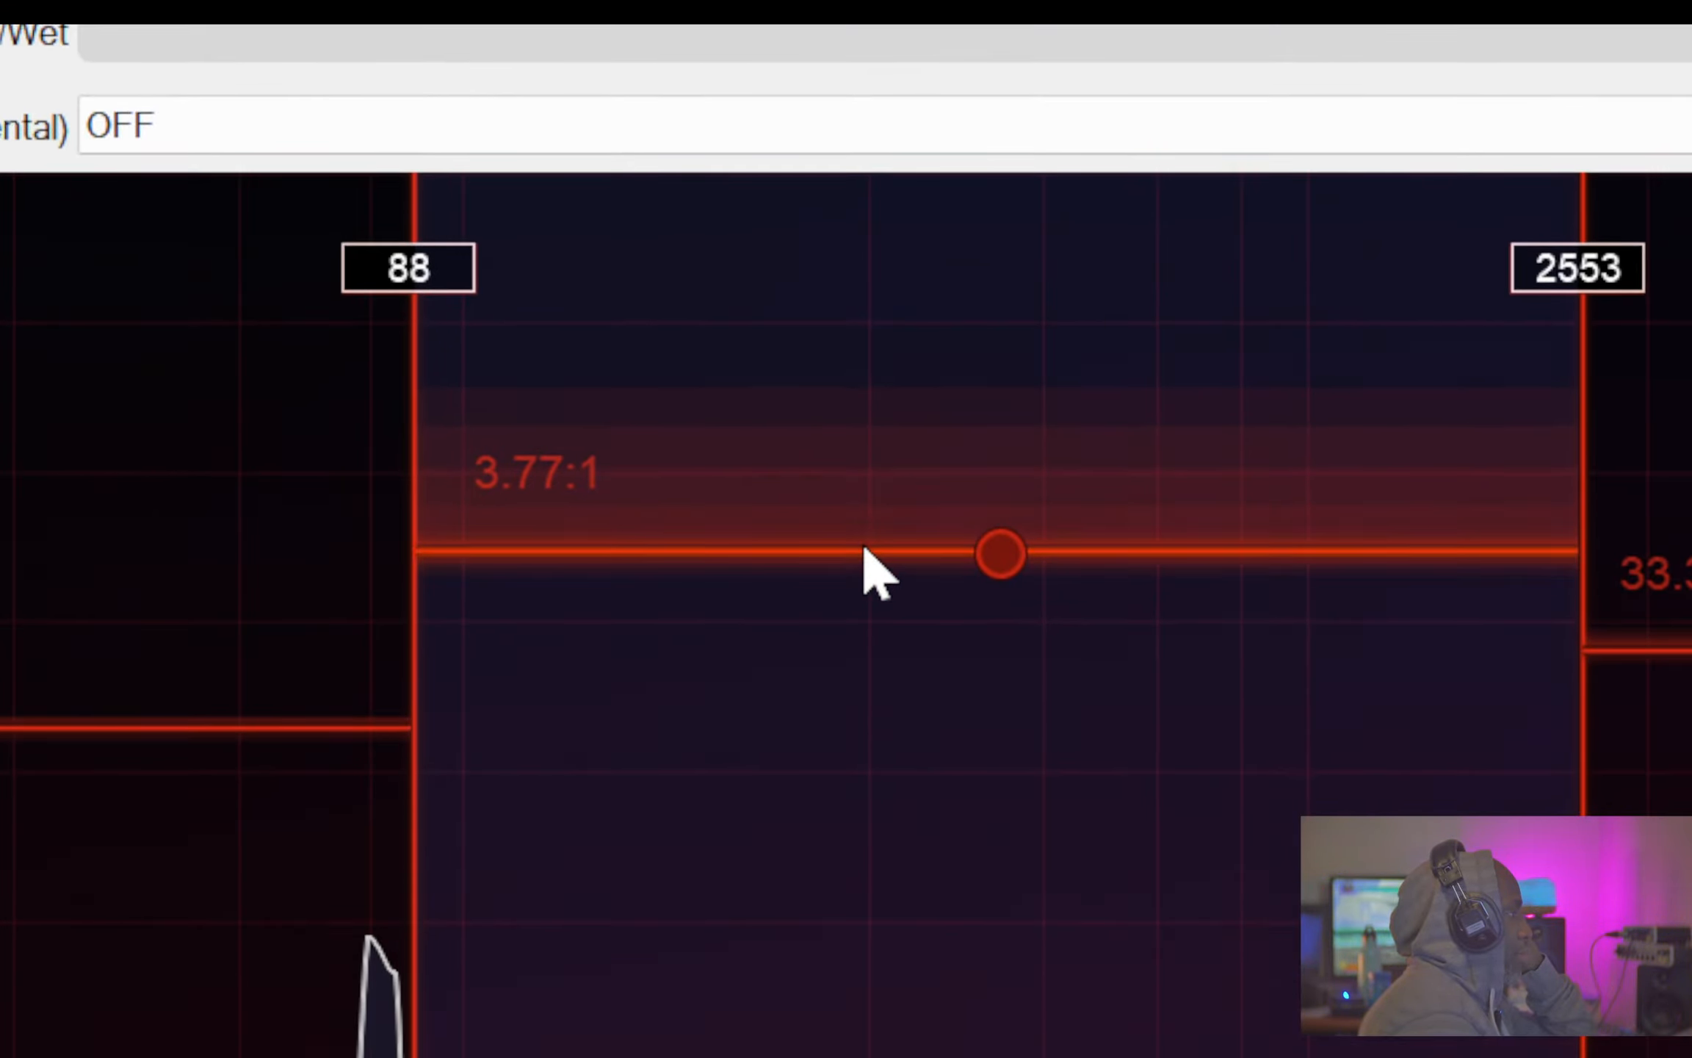
drag(865, 570, 869, 748)
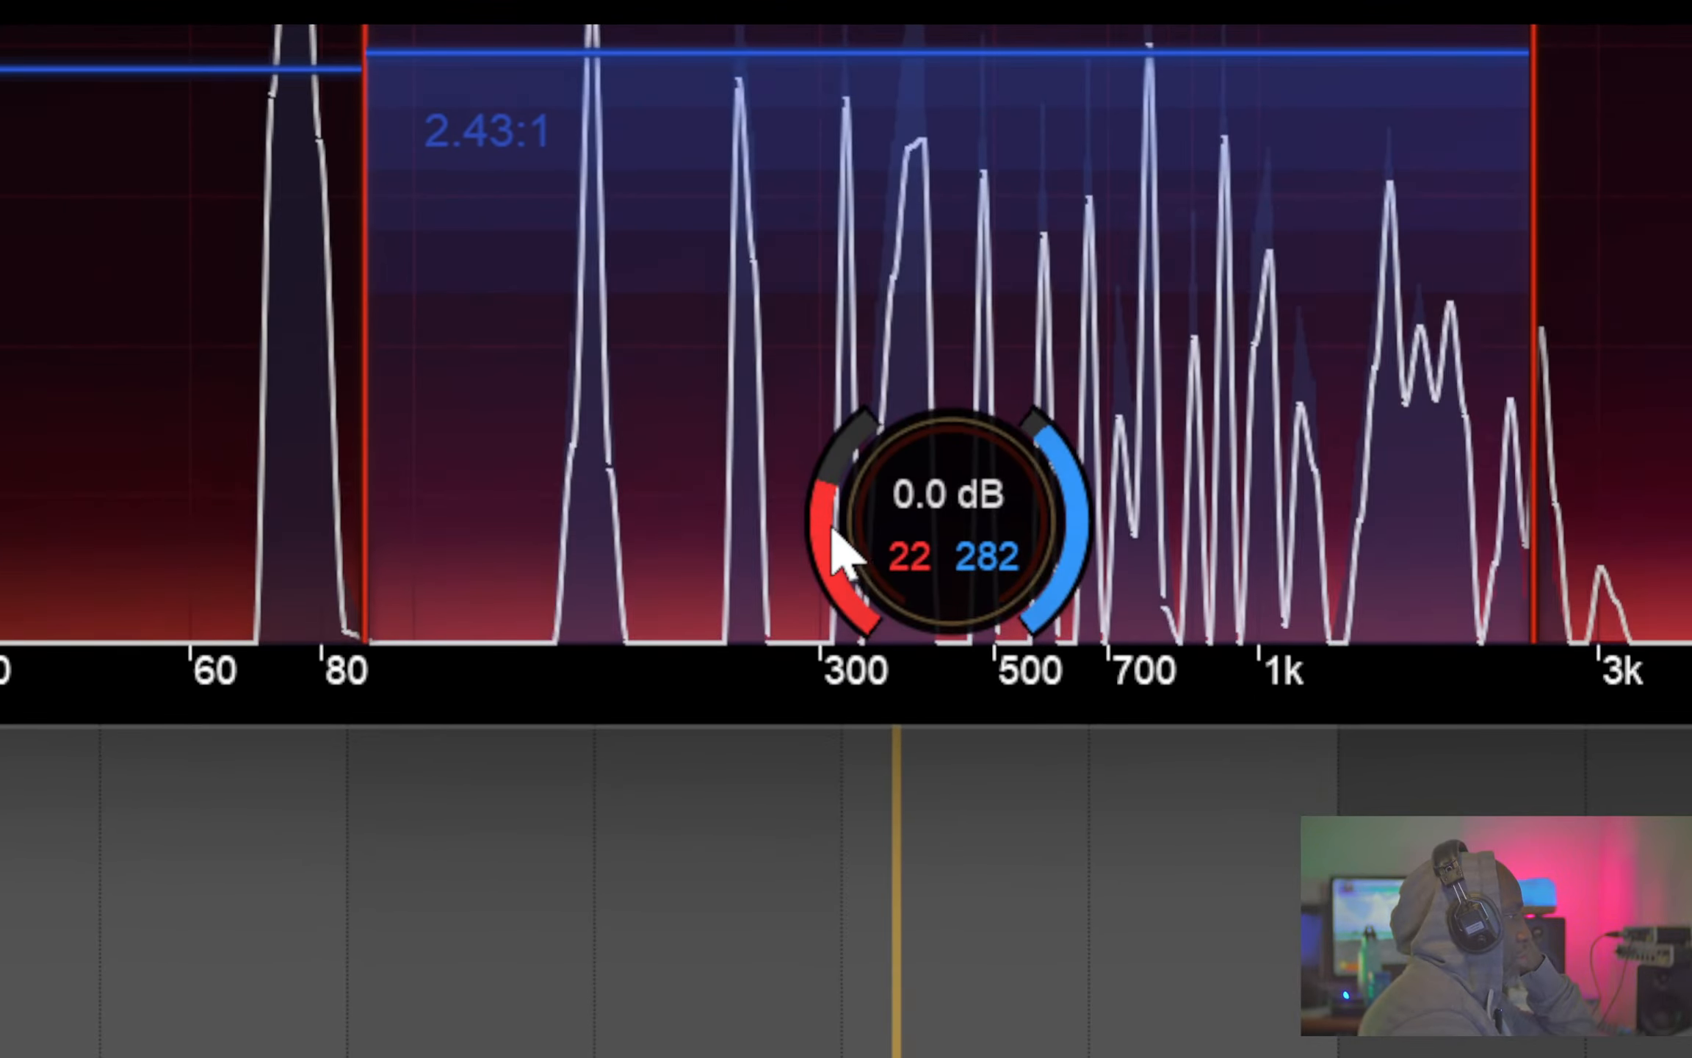
- Set the mid band dial's red value to 16 and its blue value to 335
drag(835, 533, 838, 604)
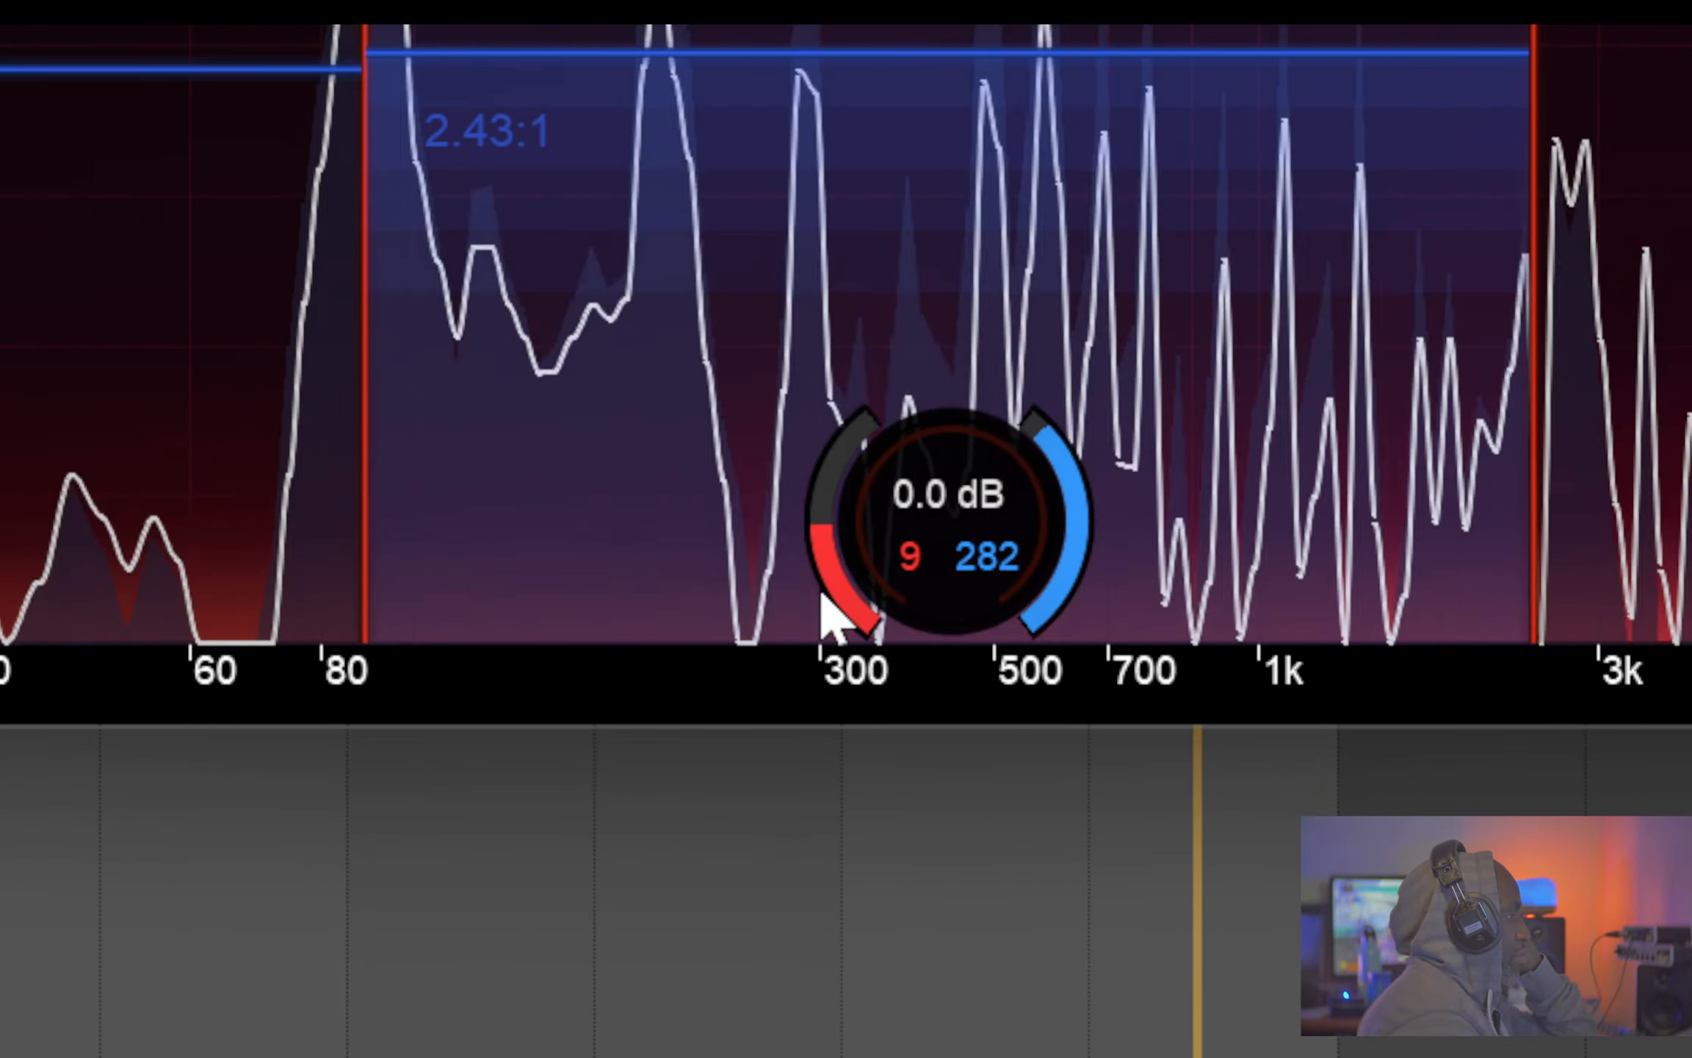
drag(823, 531, 824, 515)
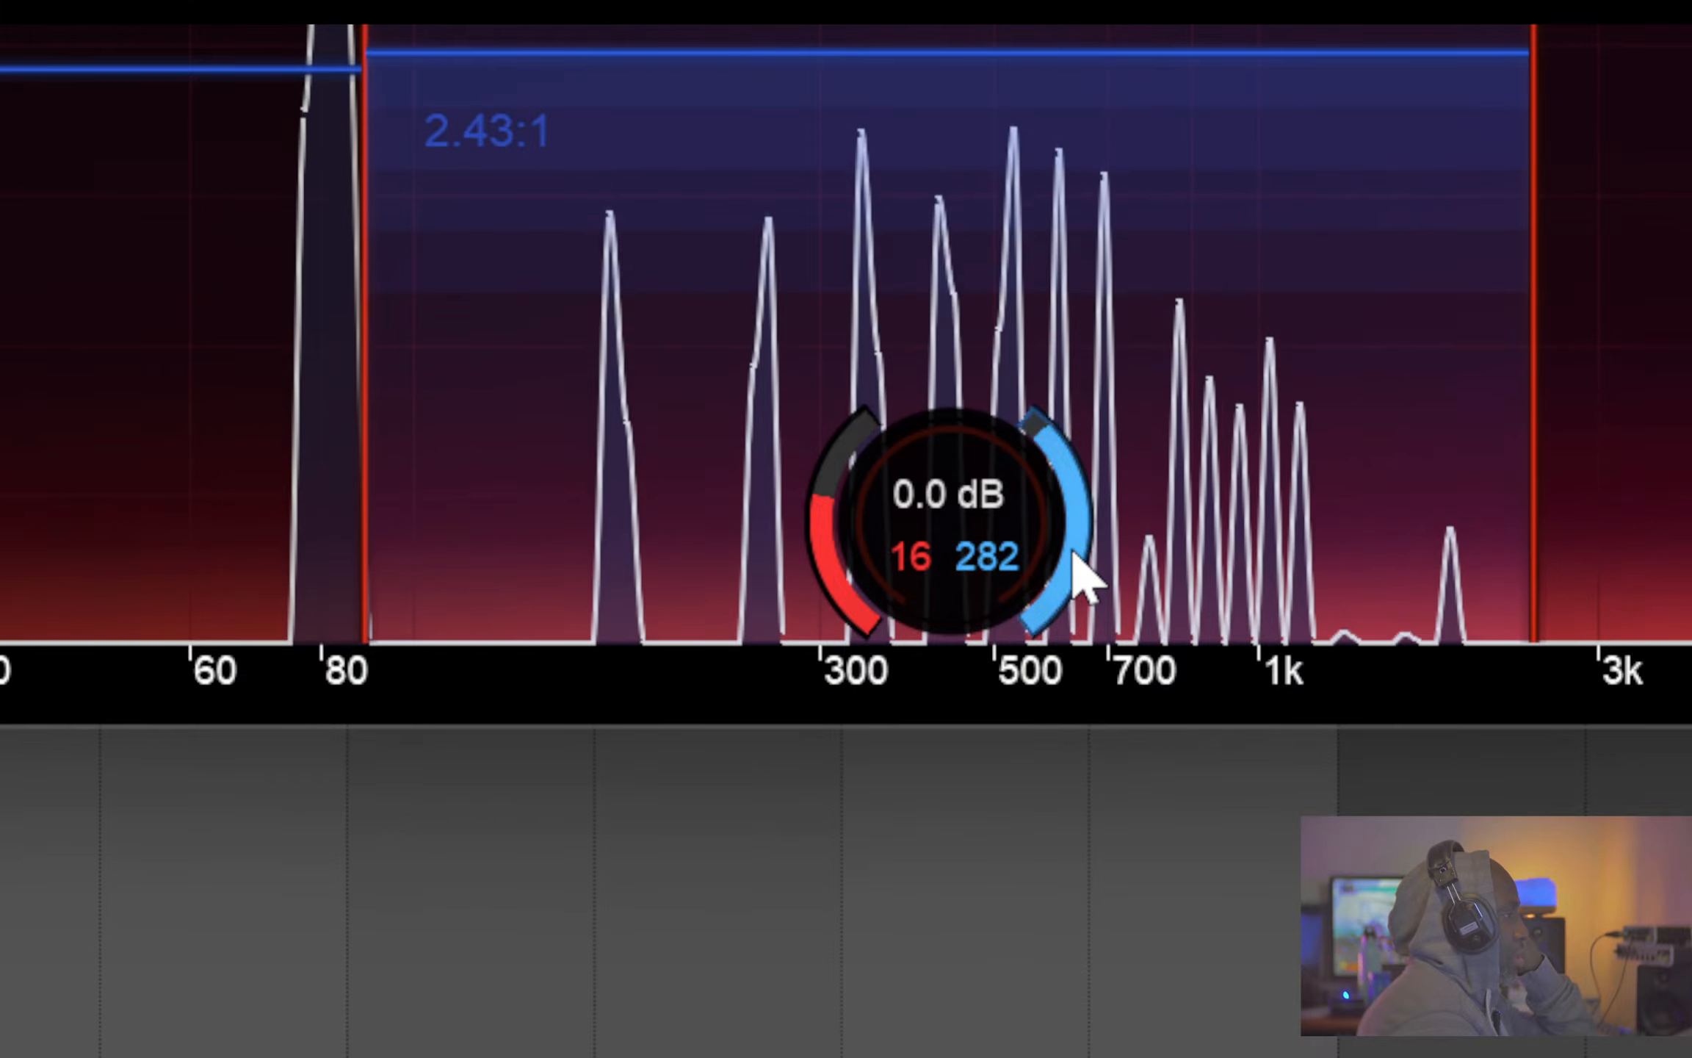
drag(1073, 553, 1012, 532)
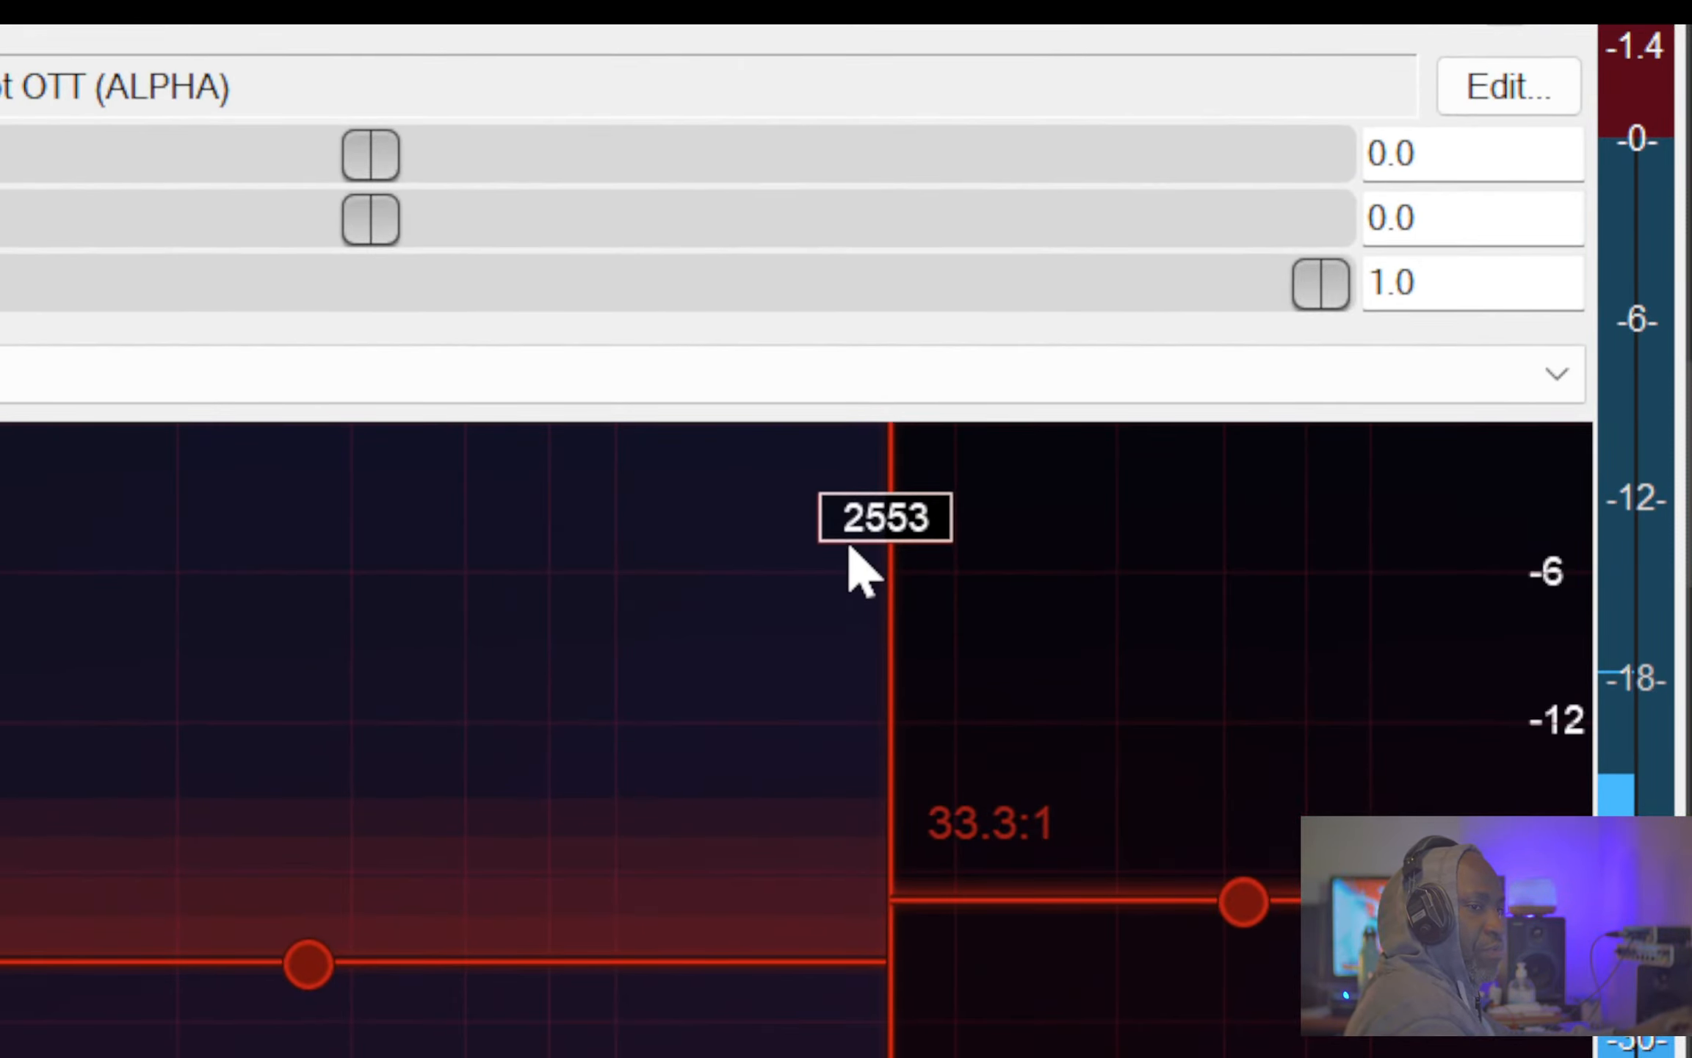
- Shift the upper band crossover to 2471 and the lower one to 90
drag(897, 603, 872, 649)
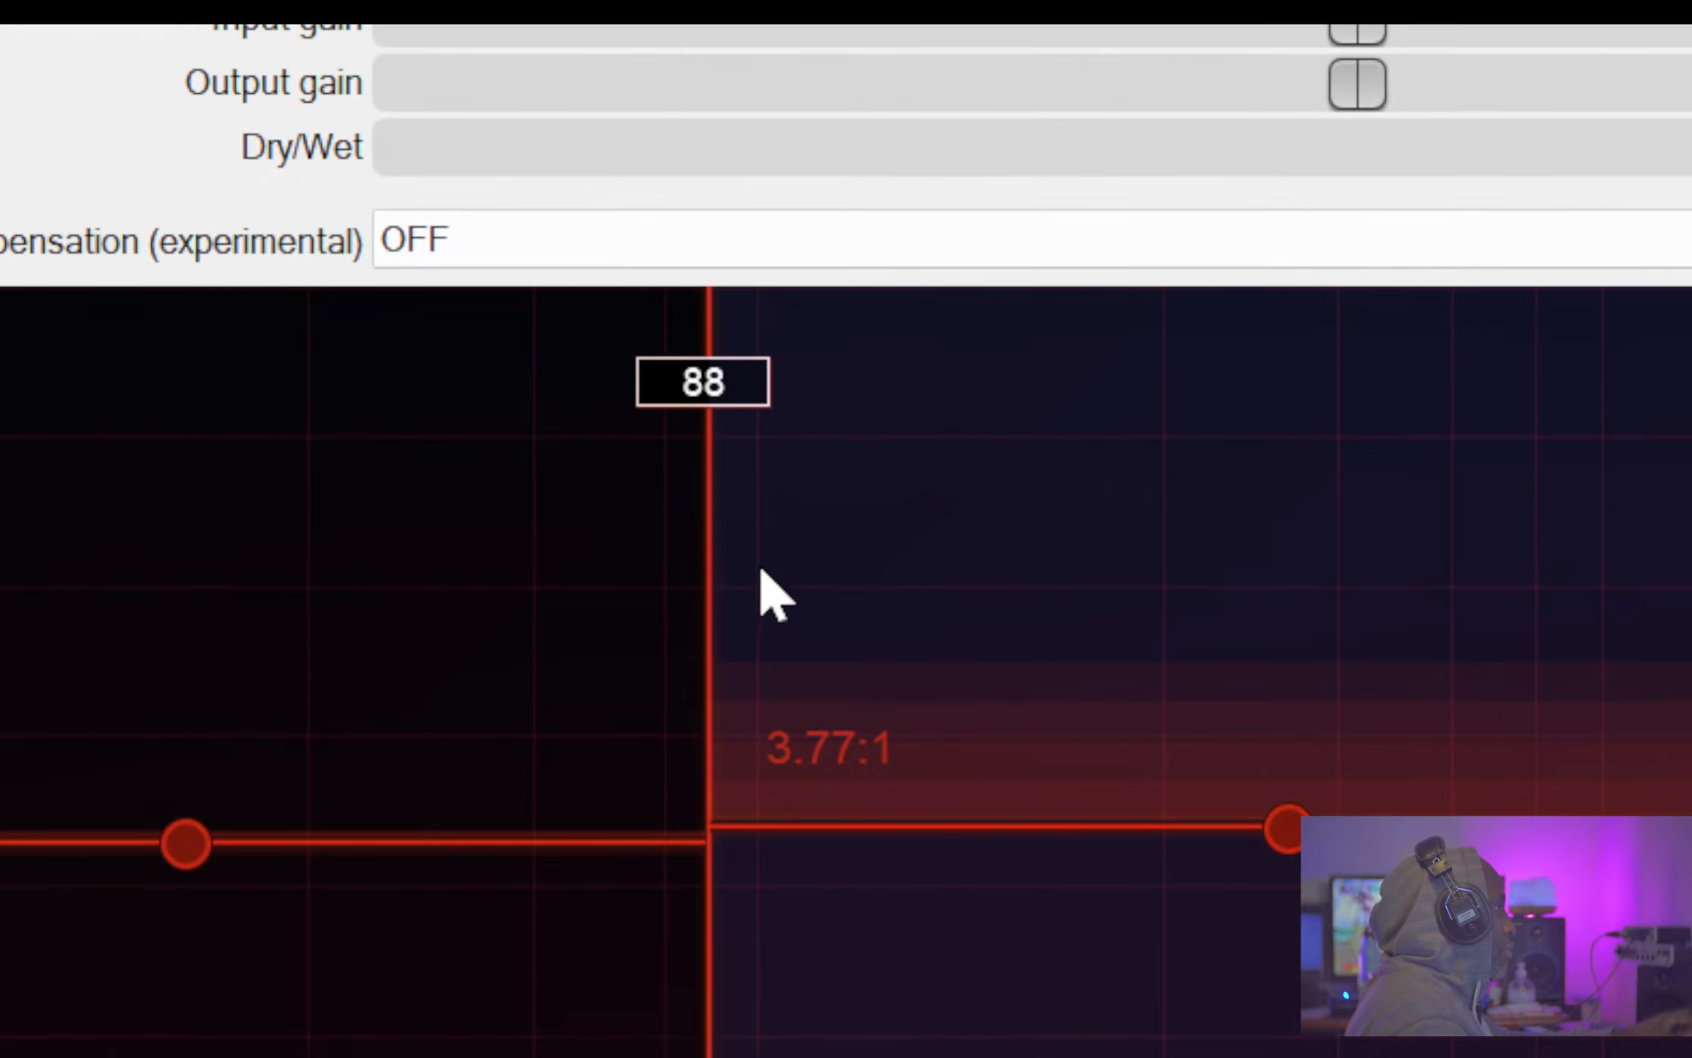
mouse_move(716, 590)
mouse_down()
mouse_move(695, 605)
mouse_move(719, 599)
mouse_up()
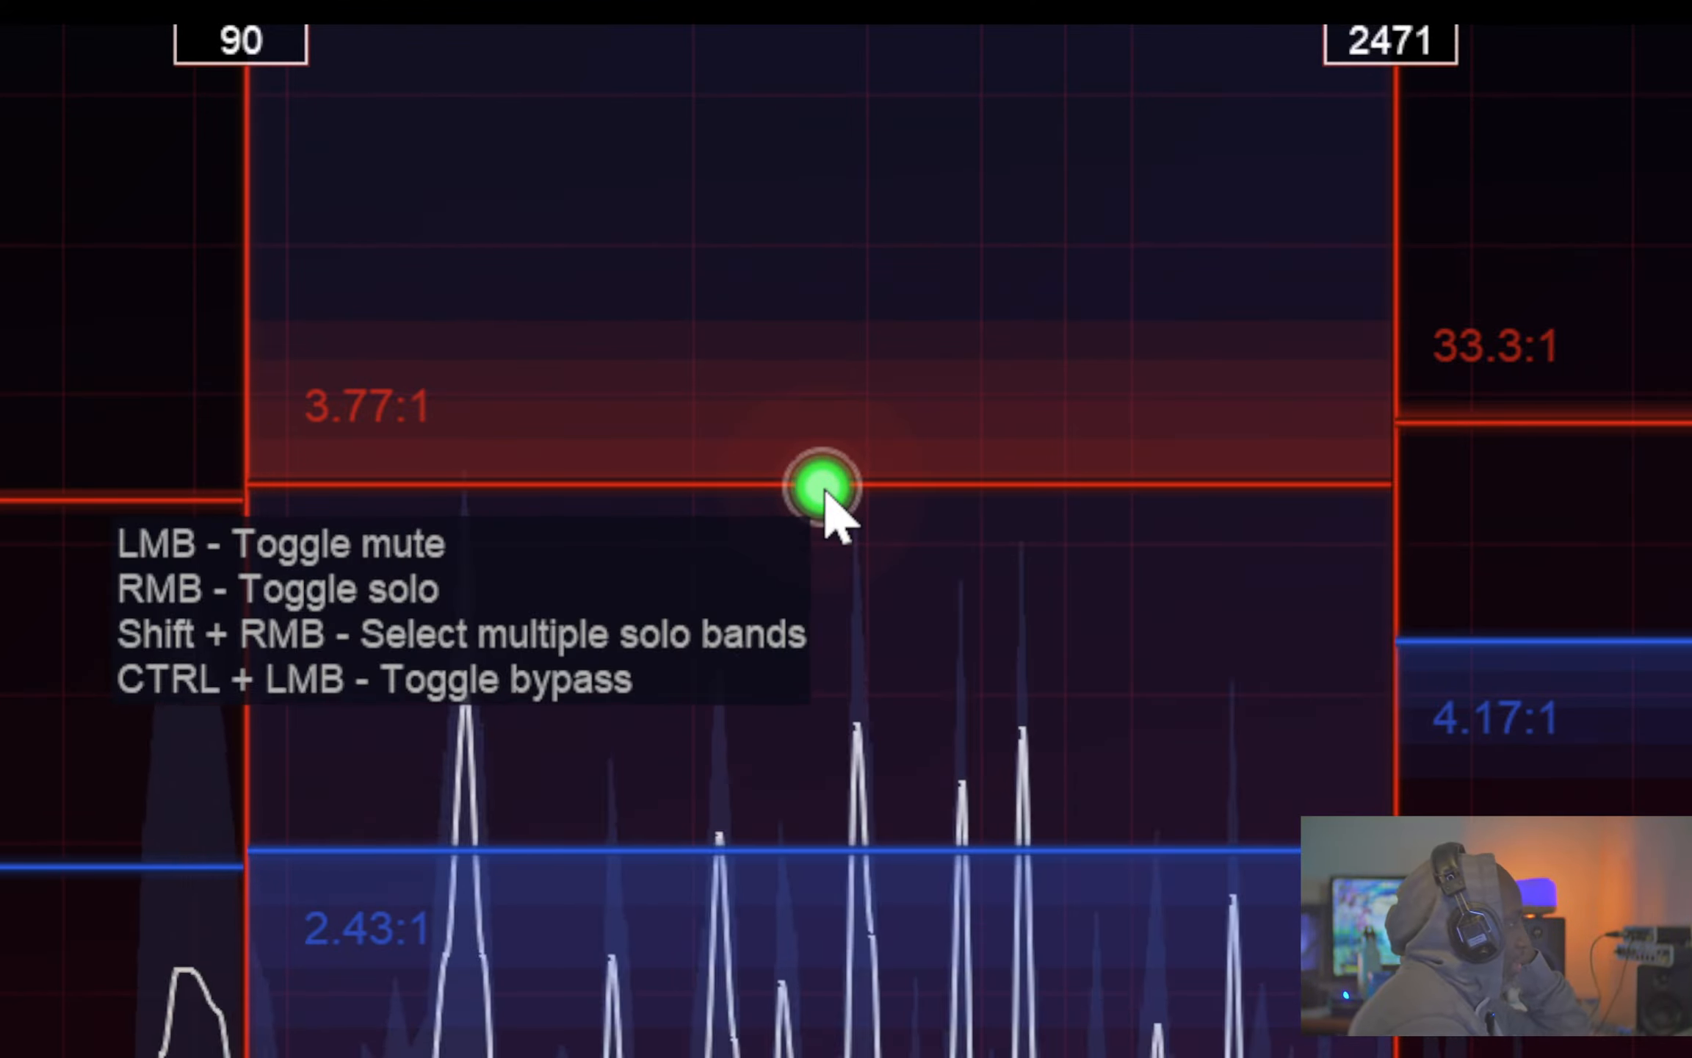
- Turn off the mid band's solo, and toggle the band's bypass on and off
click(823, 488)
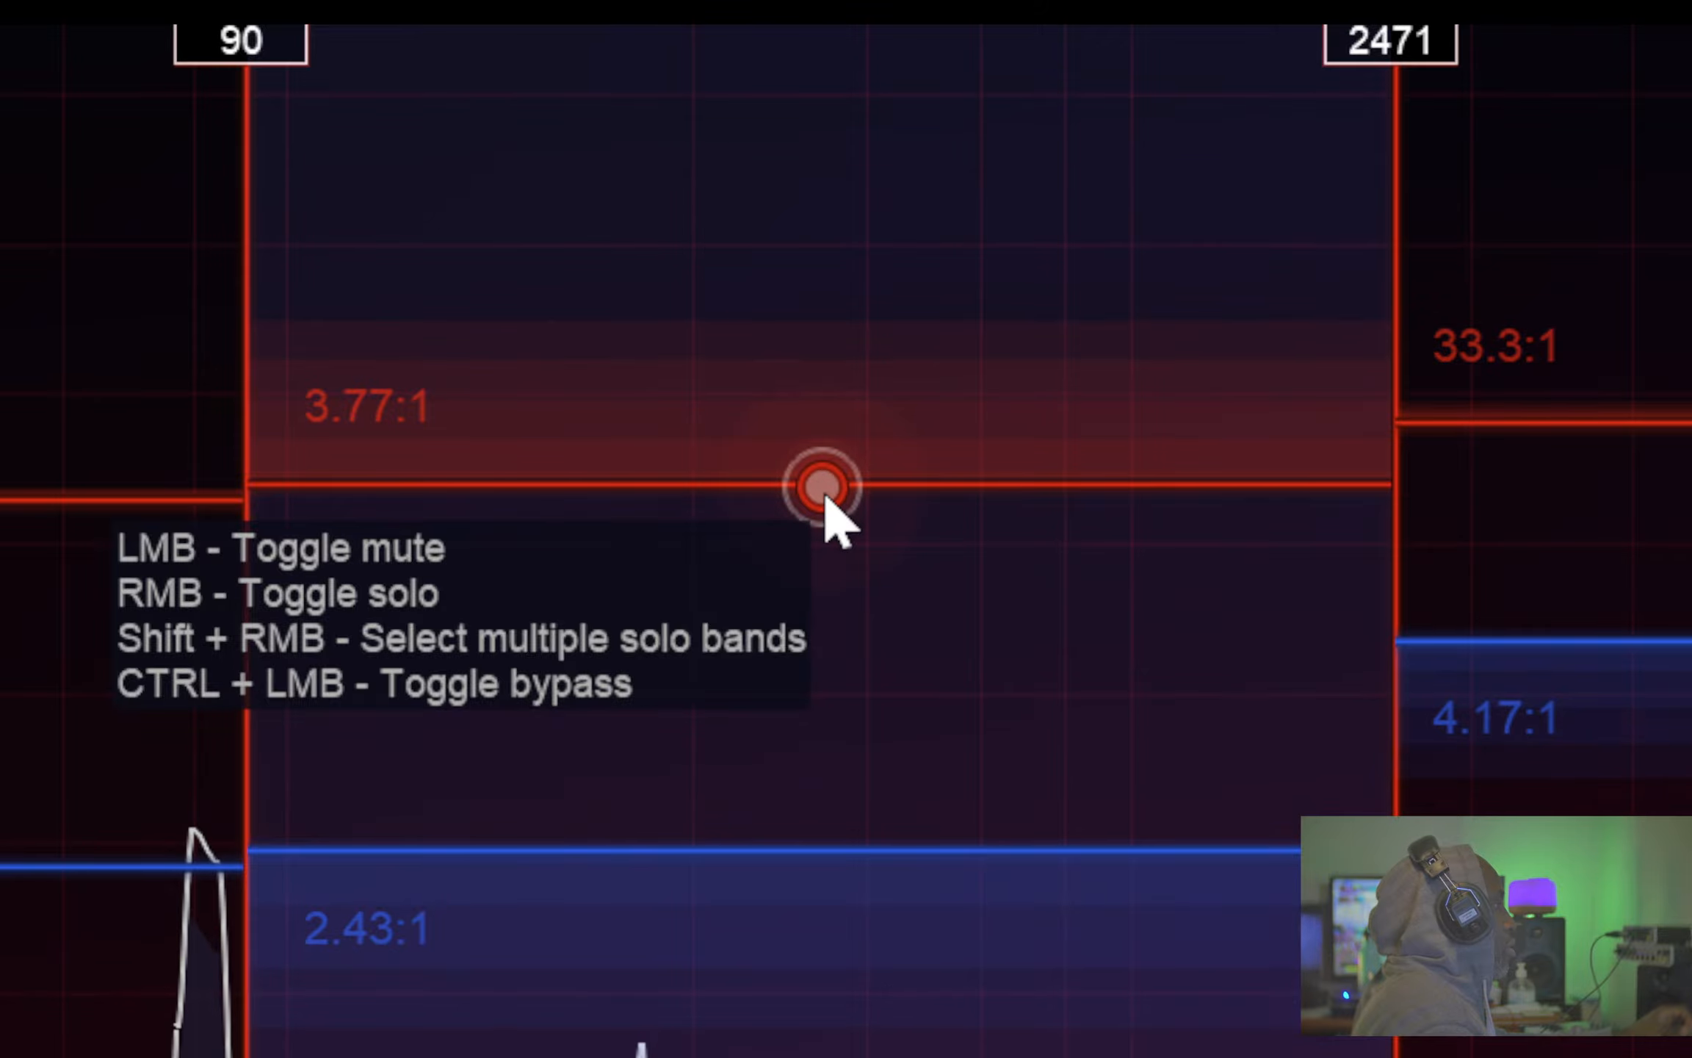
ctrl+click(823, 490)
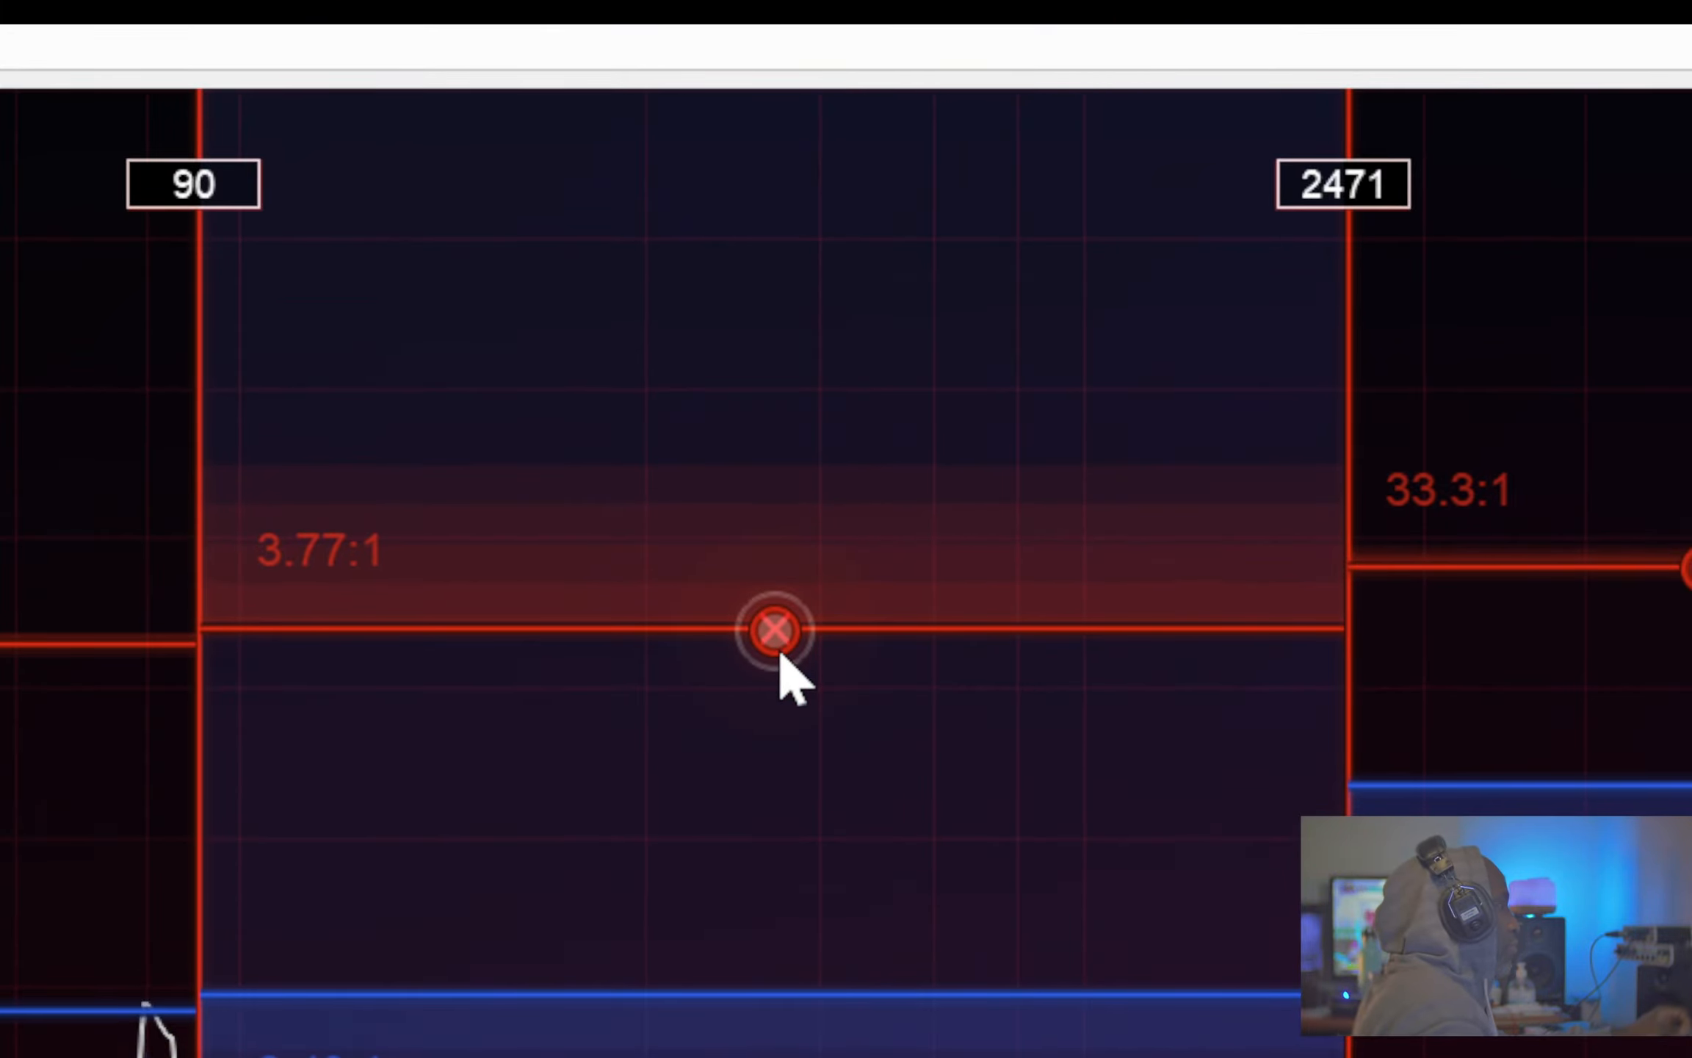
ctrl+click(781, 653)
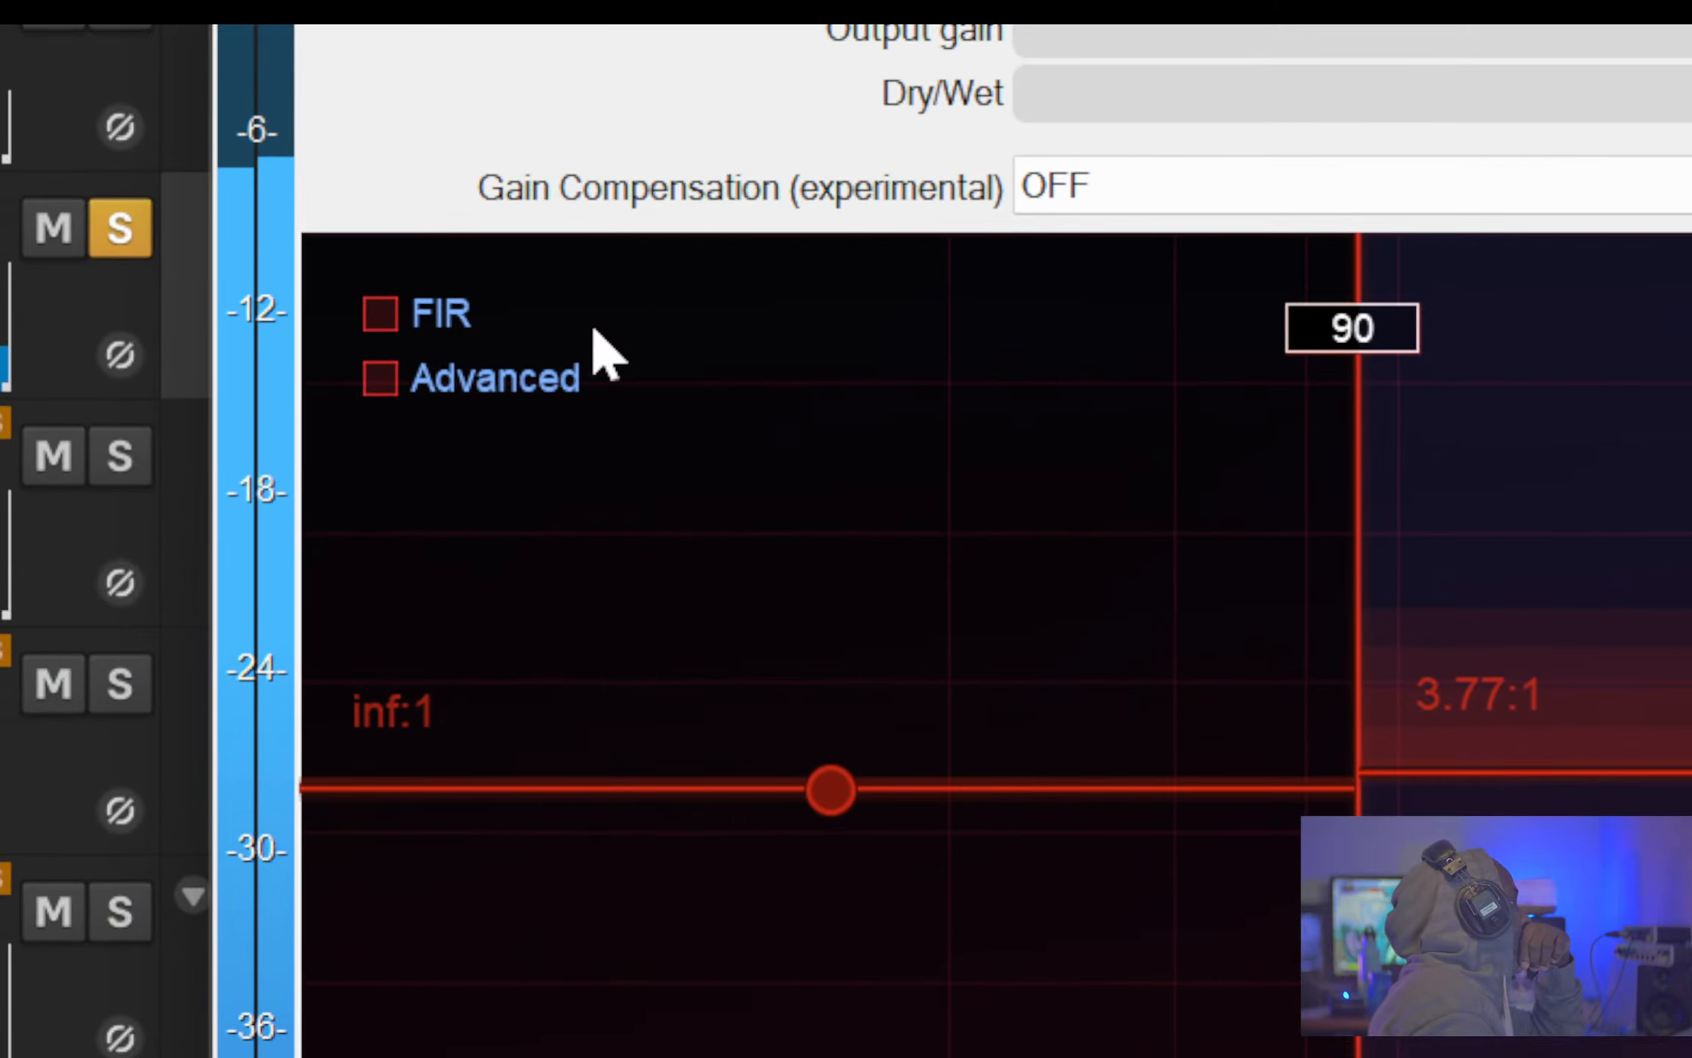
- Toggle FIR mode on and off, and enable the Advanced options in Saike Not OTT
click(384, 313)
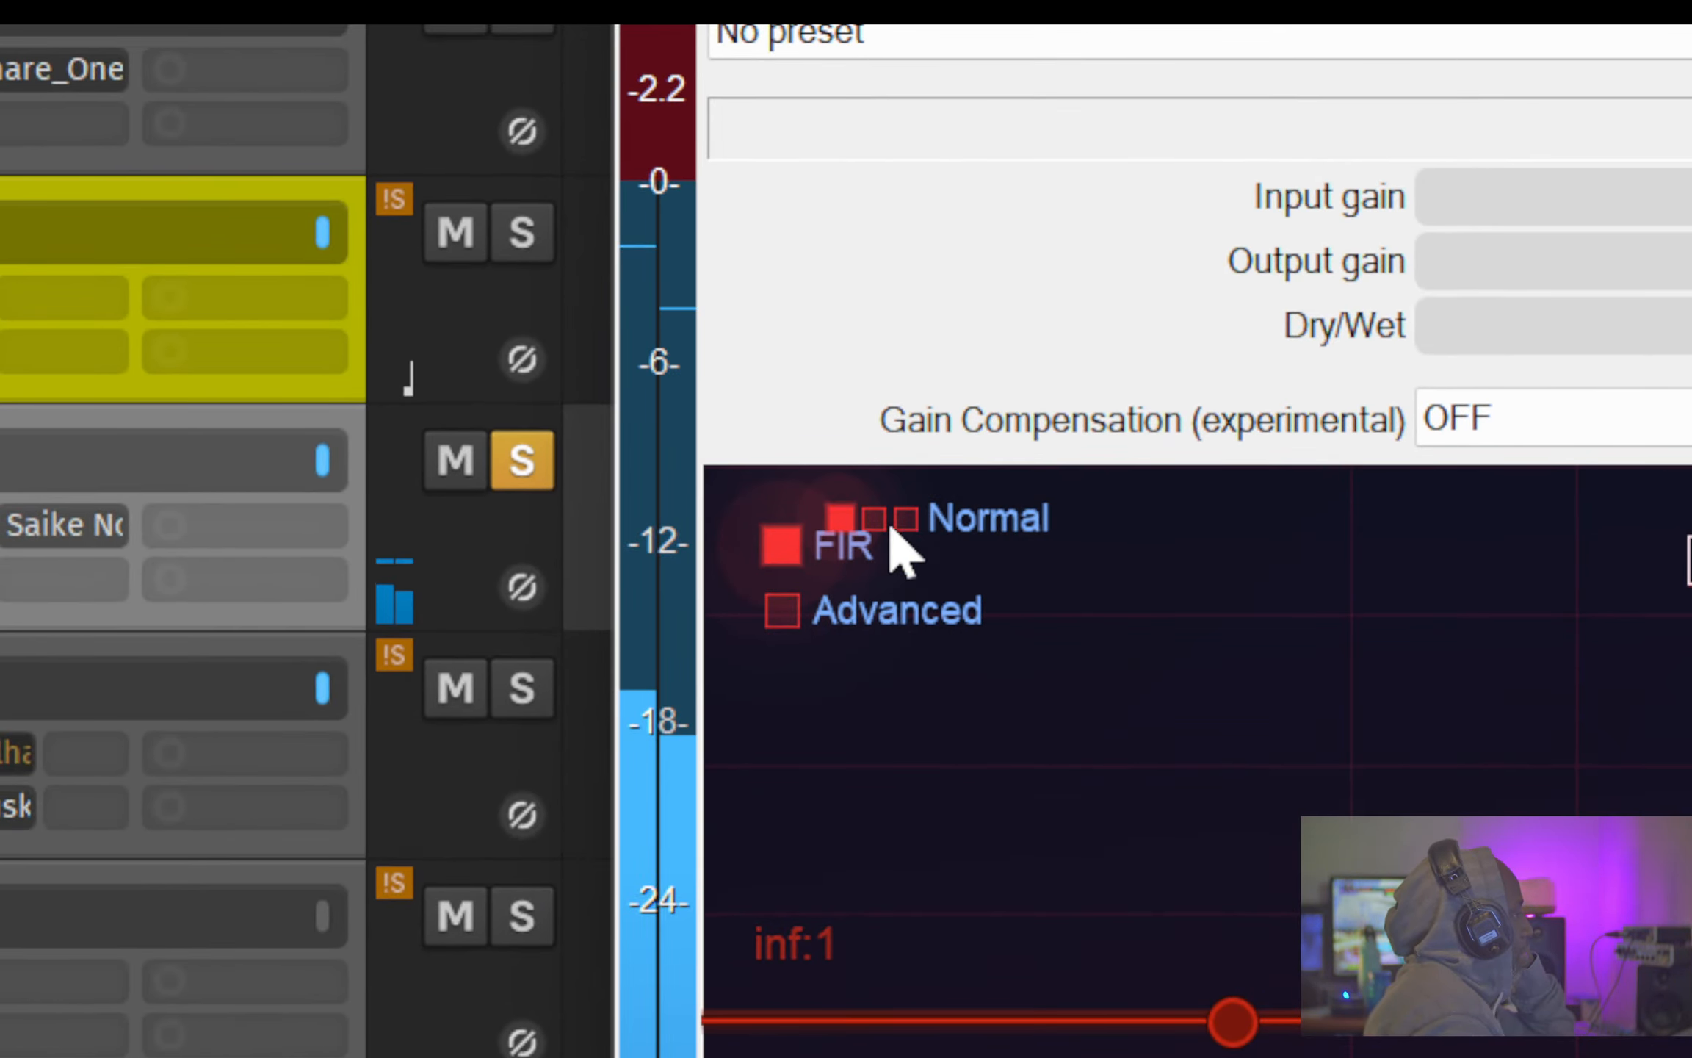
click(798, 552)
click(798, 613)
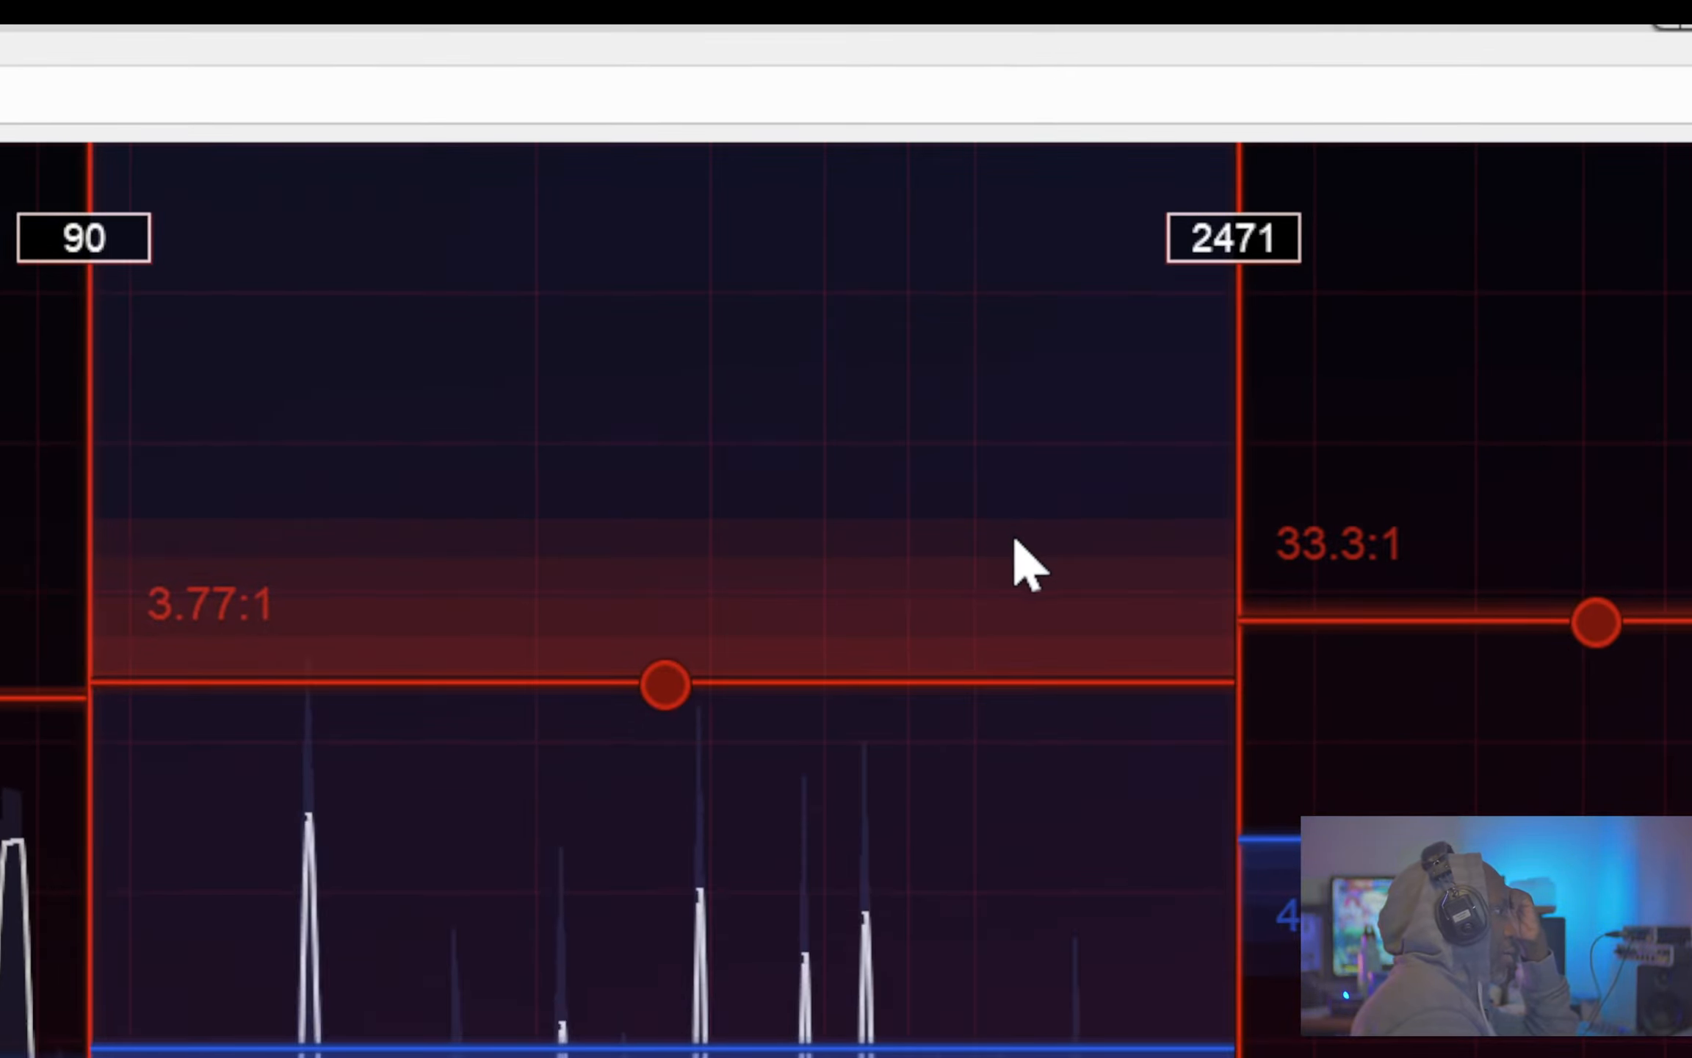
- Add band crossovers at 1235 and 41, and slightly lower both thresholds of the band between 90 and 1235
click(1013, 547)
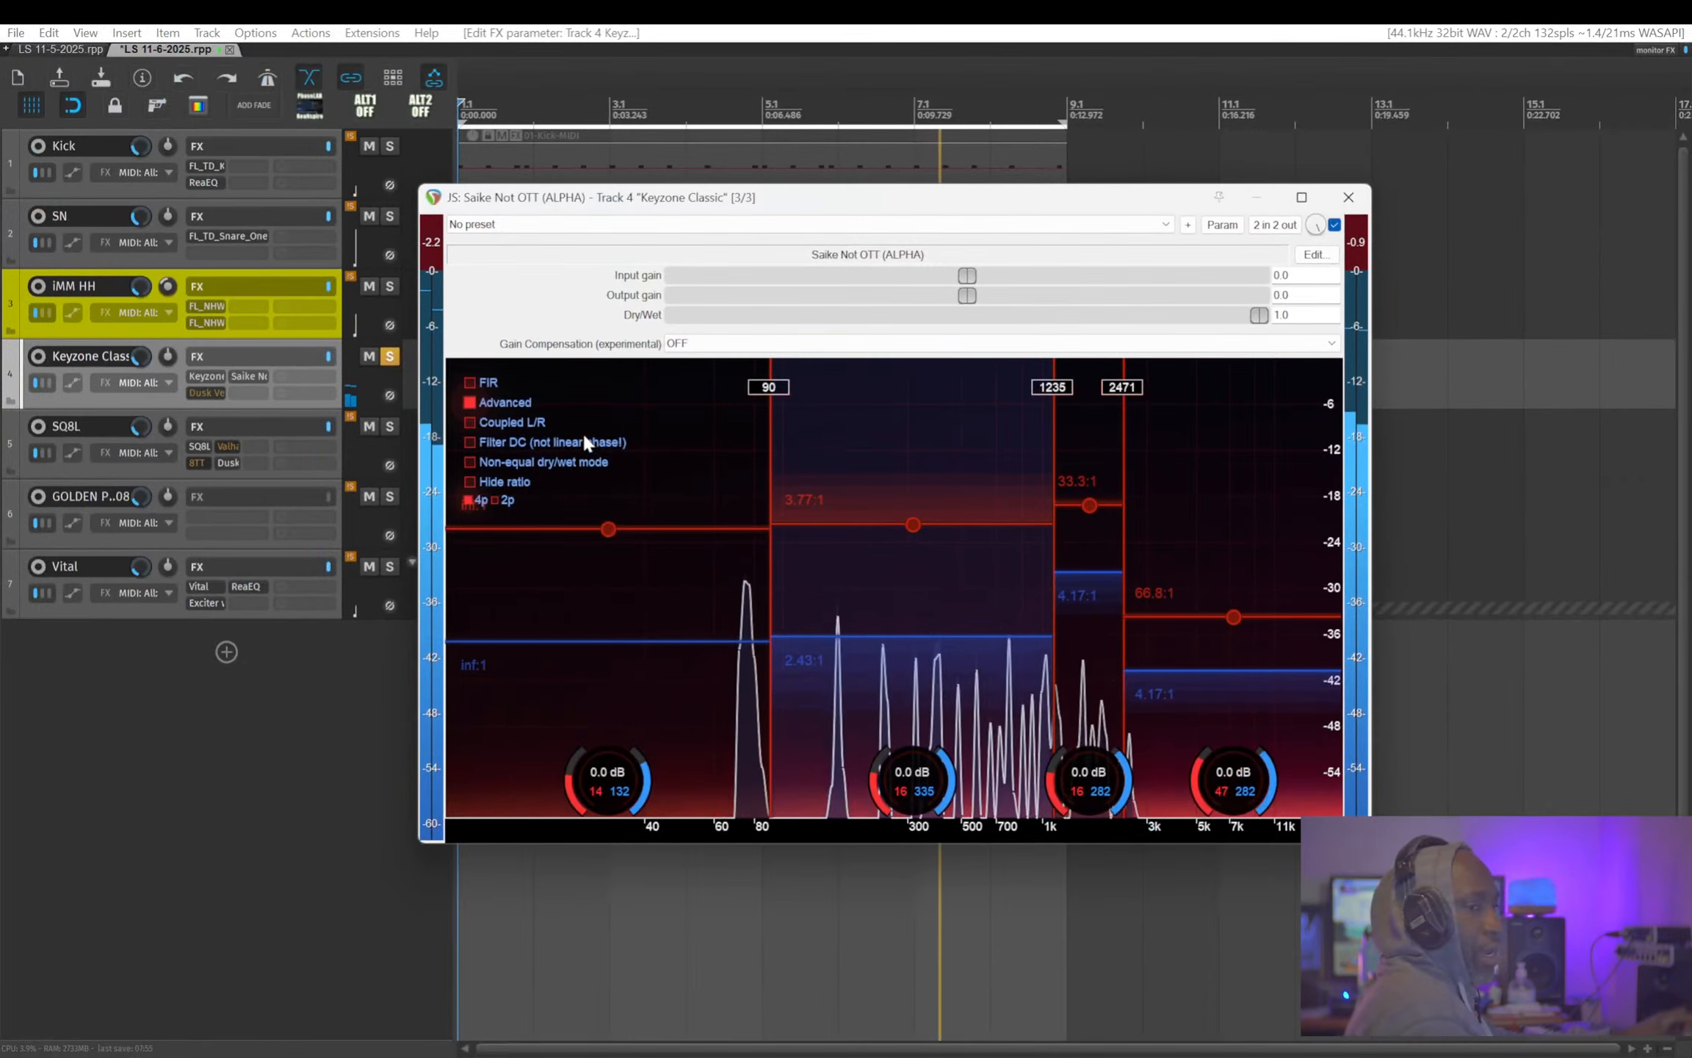
click(1091, 579)
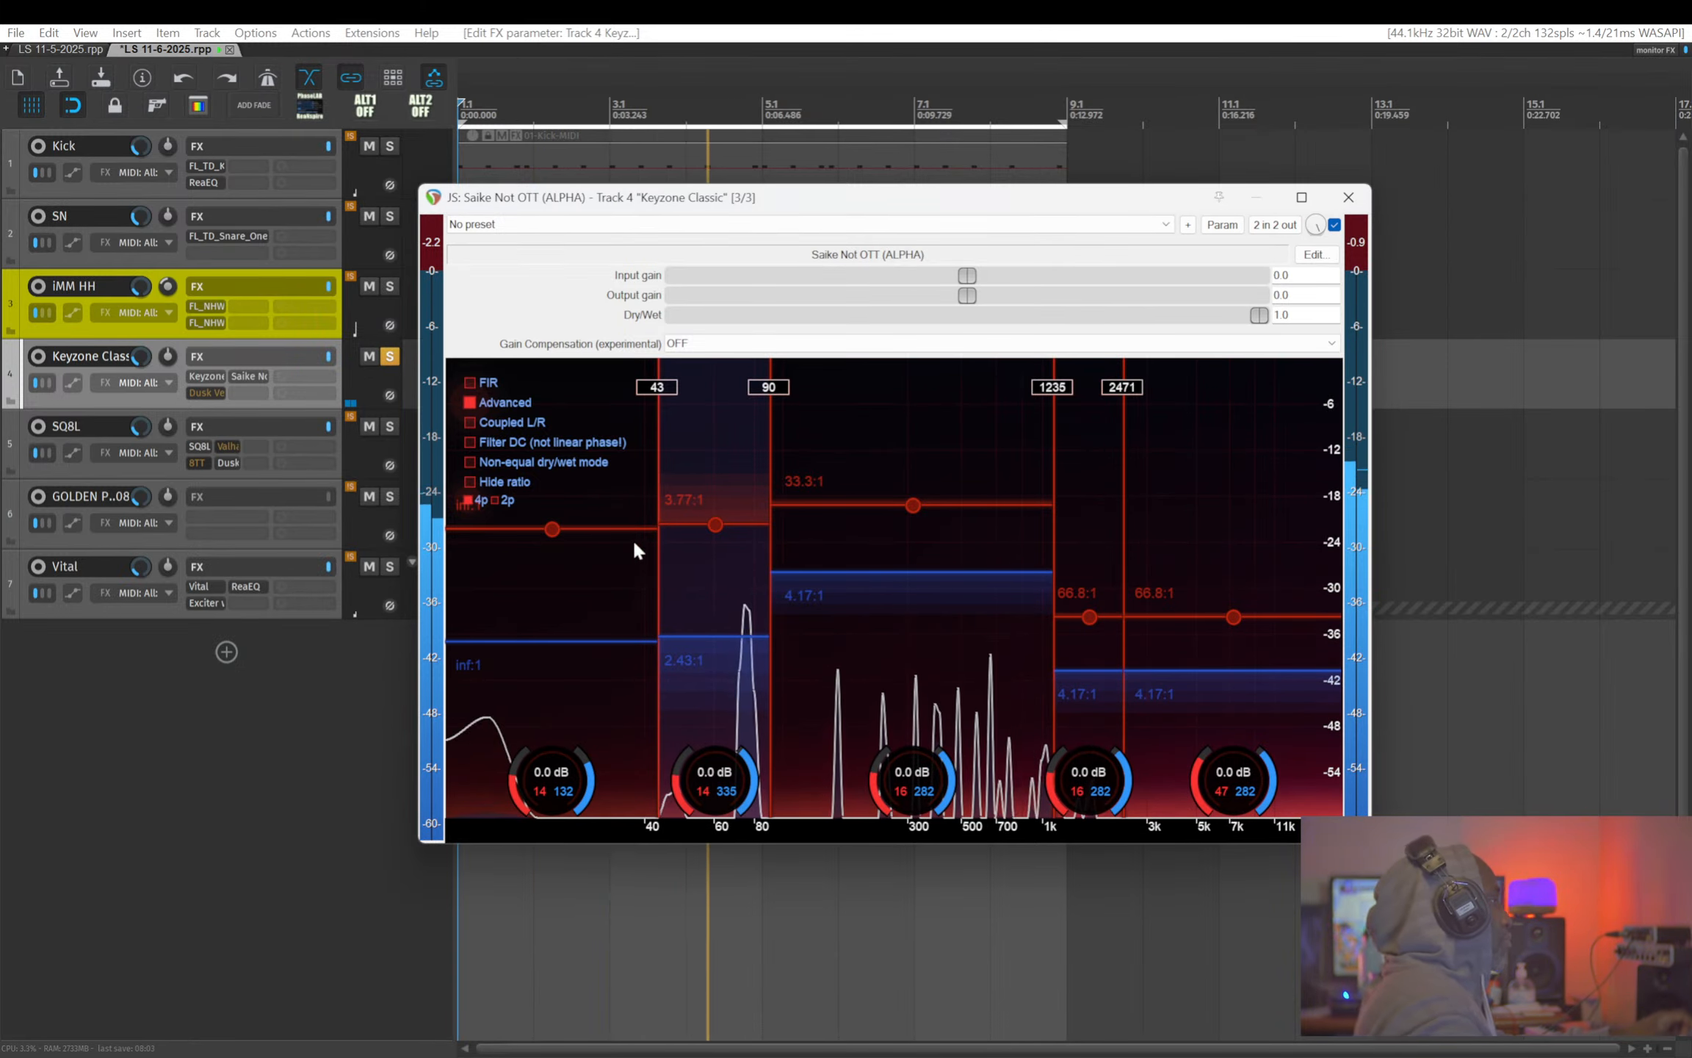
drag(656, 481, 650, 484)
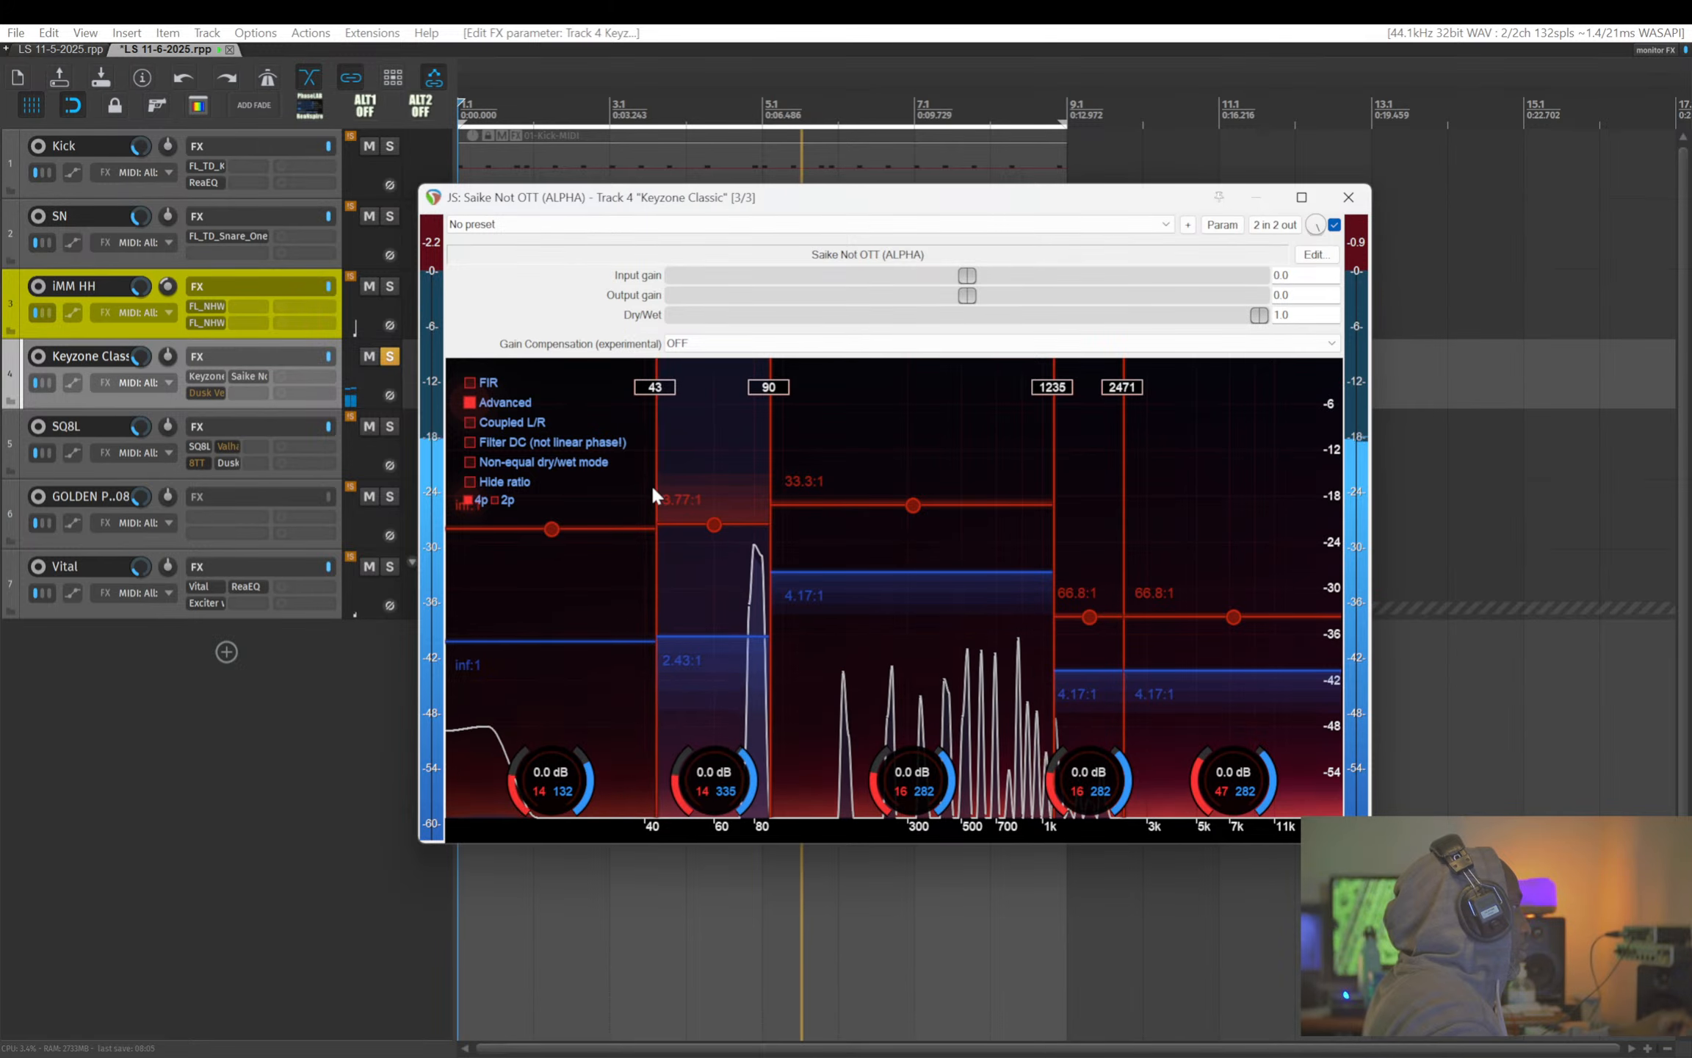
drag(787, 515, 820, 524)
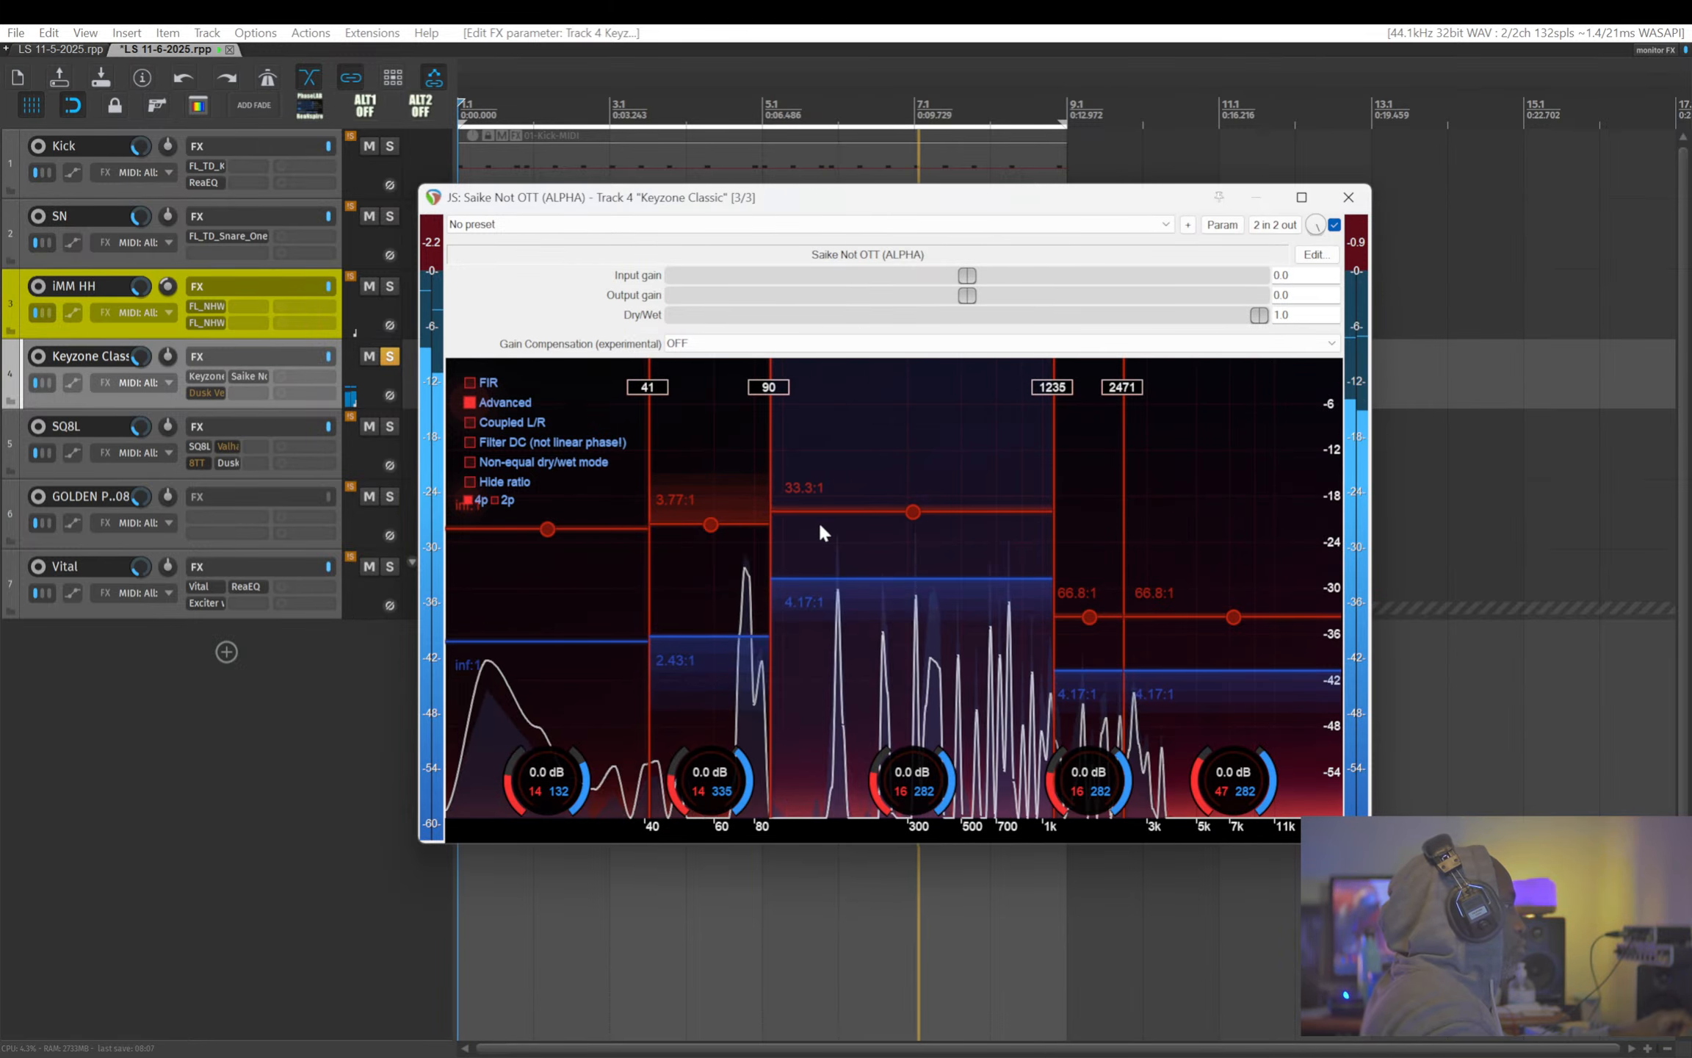
- Close and bypass Saike Not OTT on the Keyzone Classic track, and solo the SQ8L track
click(1351, 198)
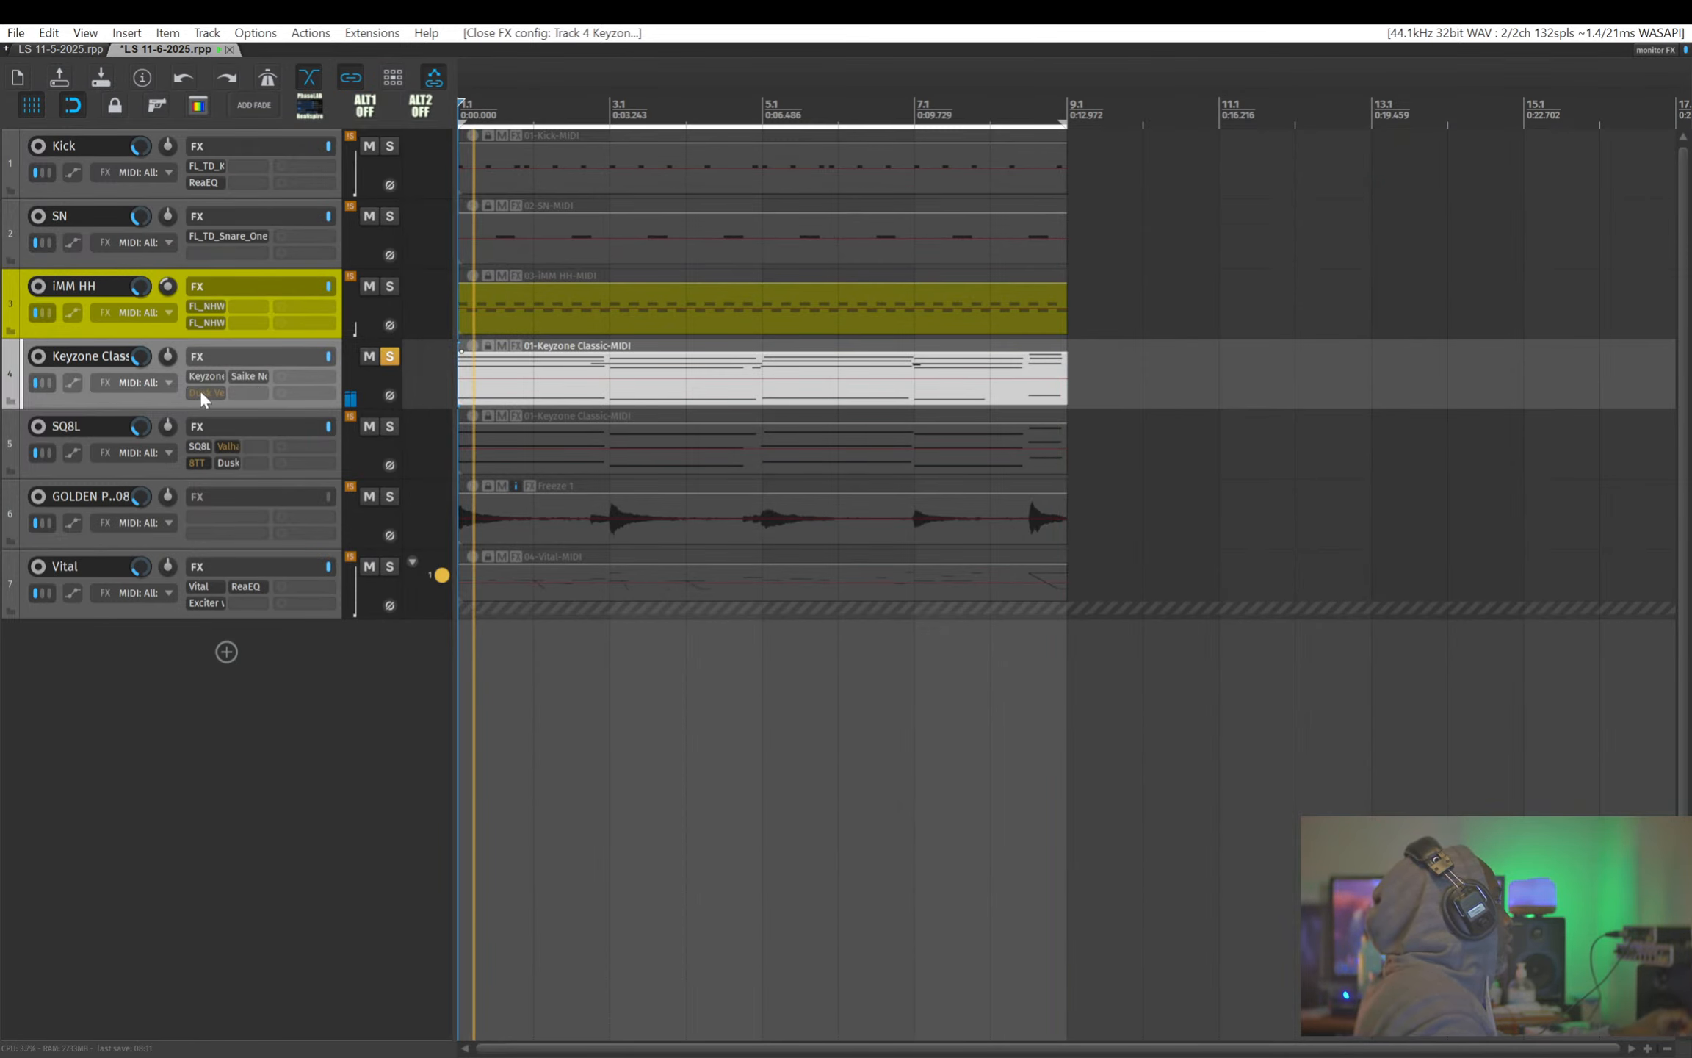
click(246, 377)
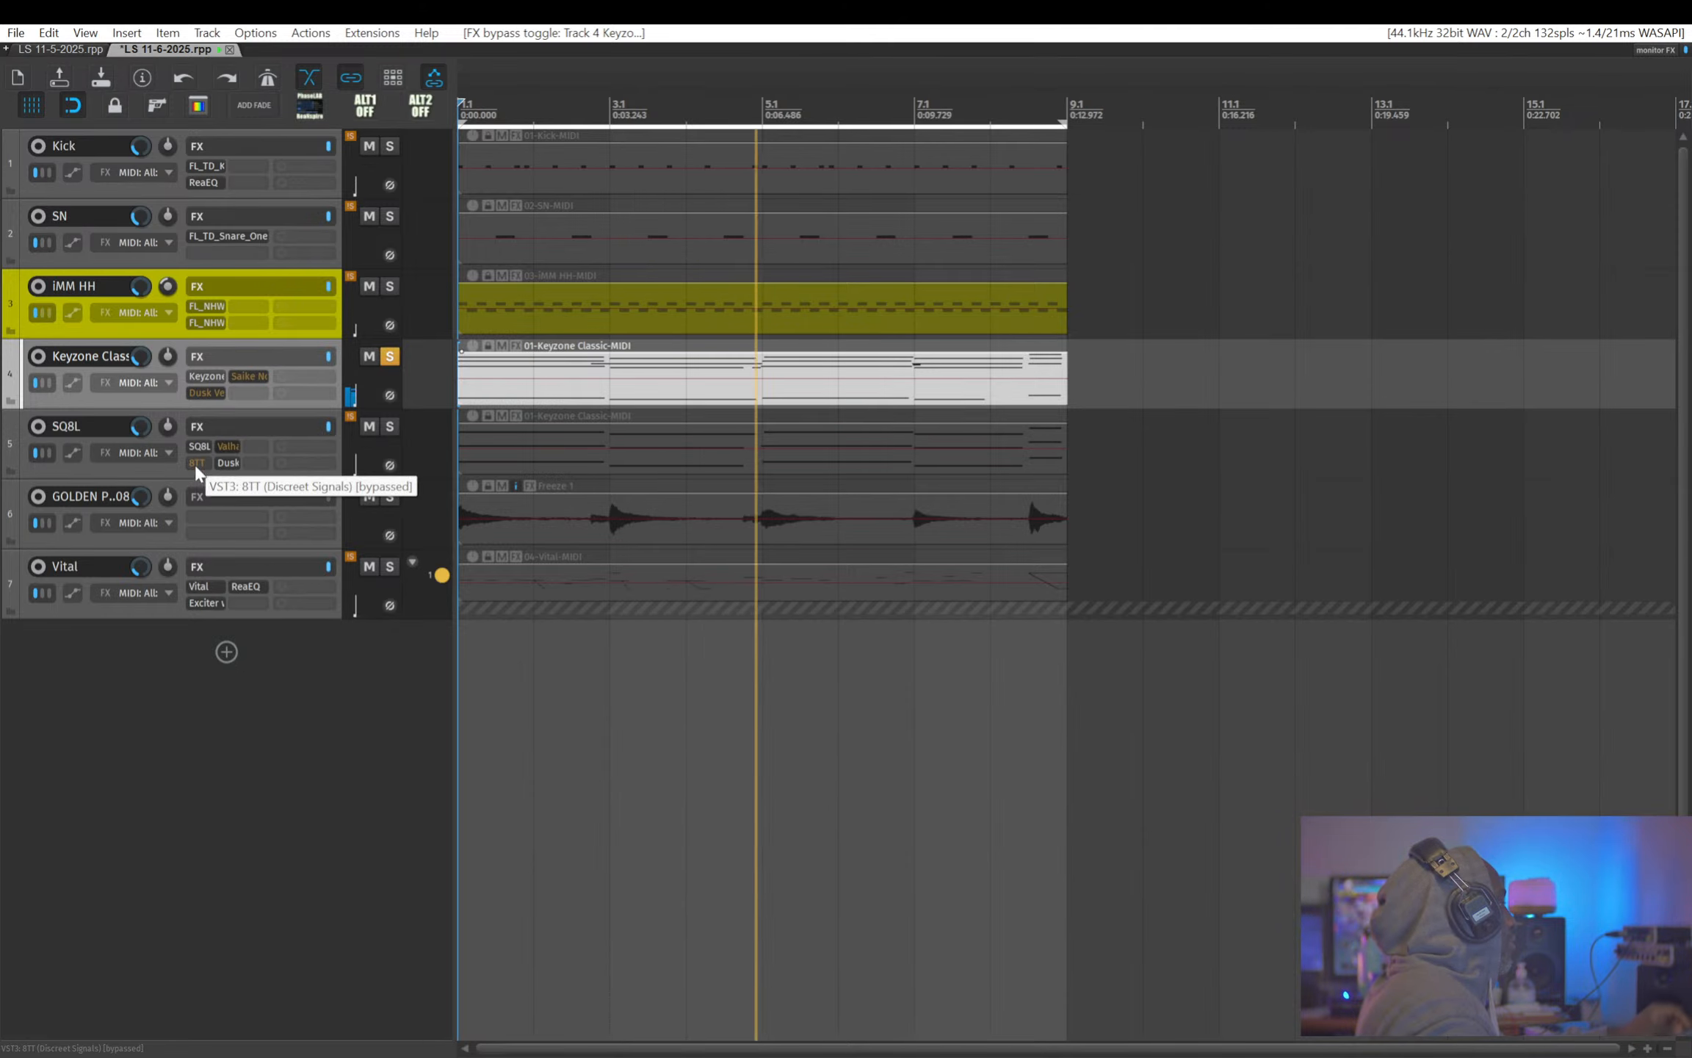
click(390, 427)
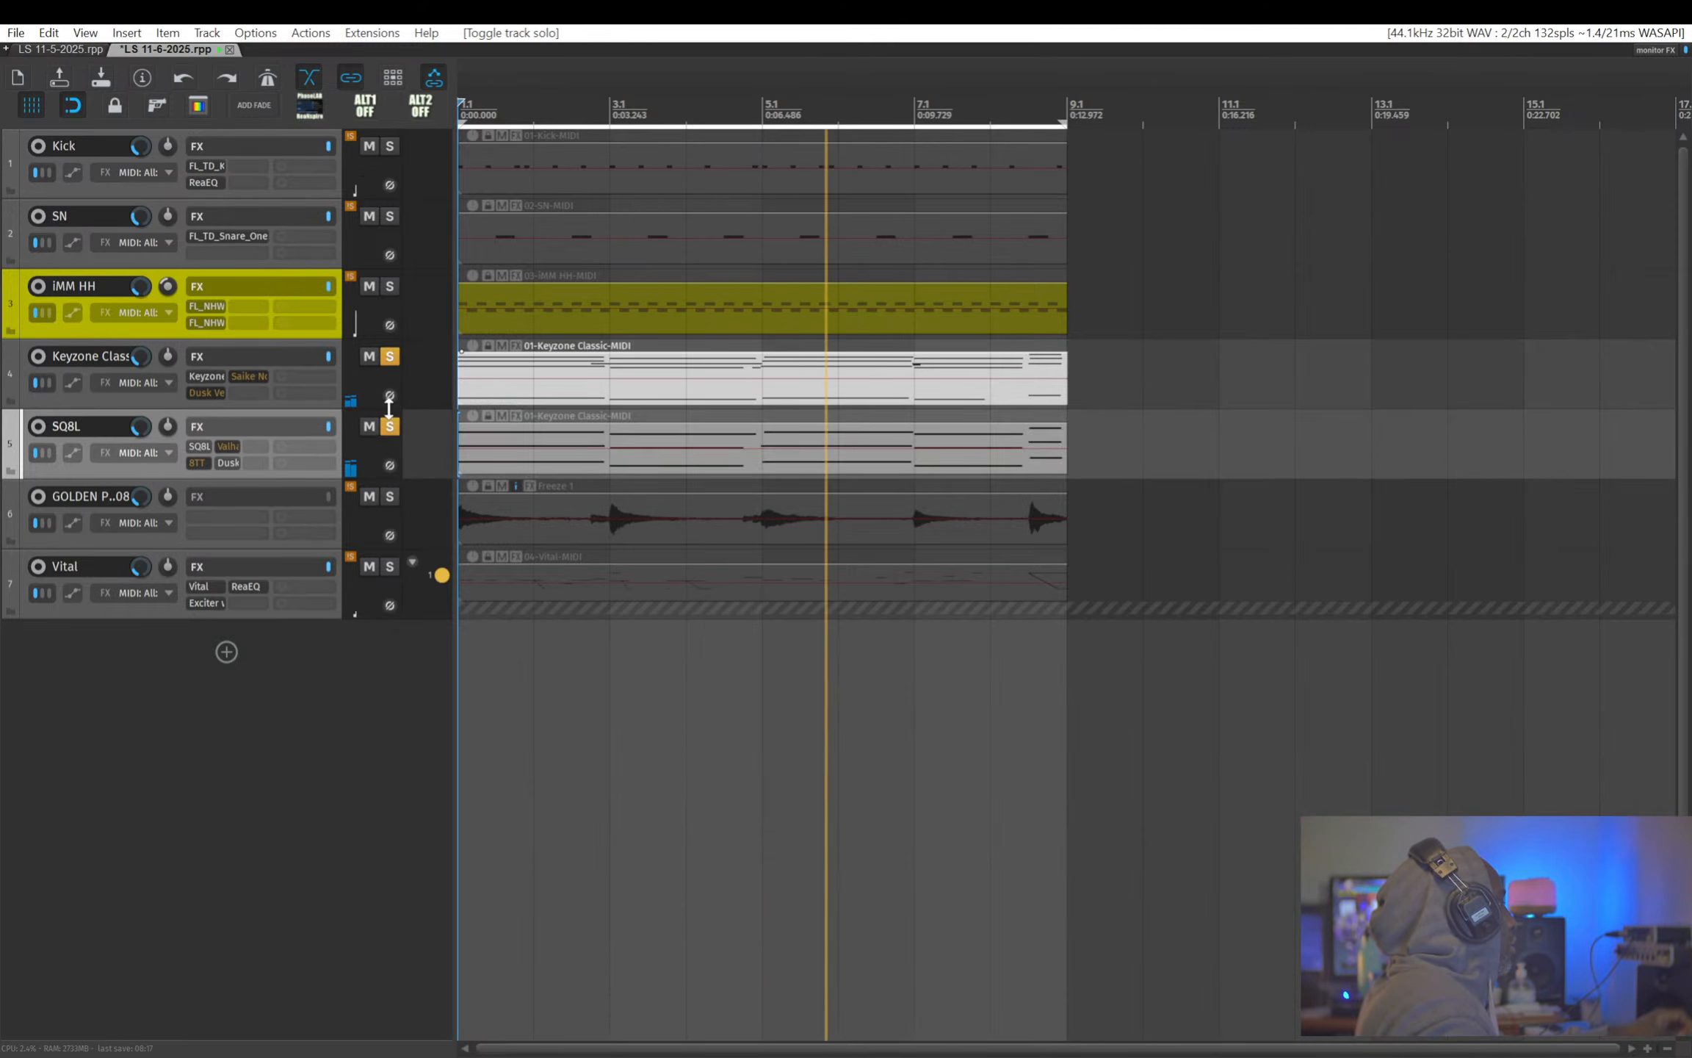
- Unsolo the Keyzone Classic track, open the bypassed 8TT plugin on the SQ8L track, and move its window clear of the track list
click(390, 357)
click(200, 464)
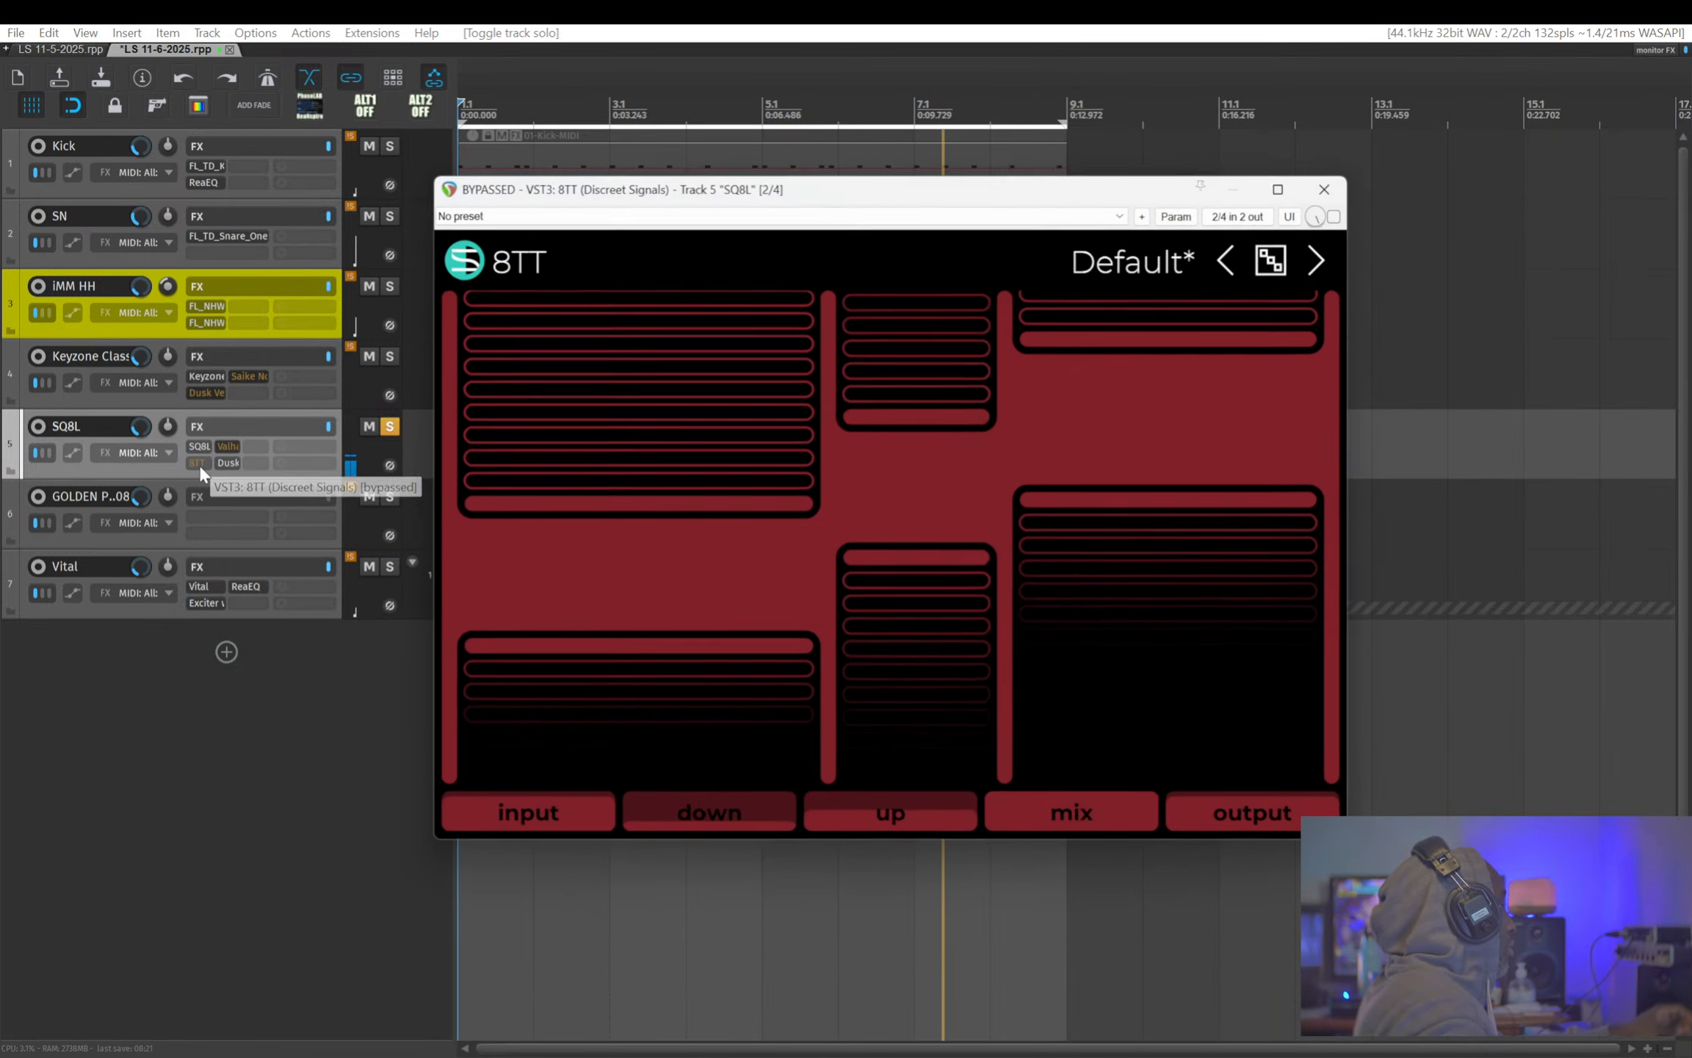
drag(813, 188, 839, 246)
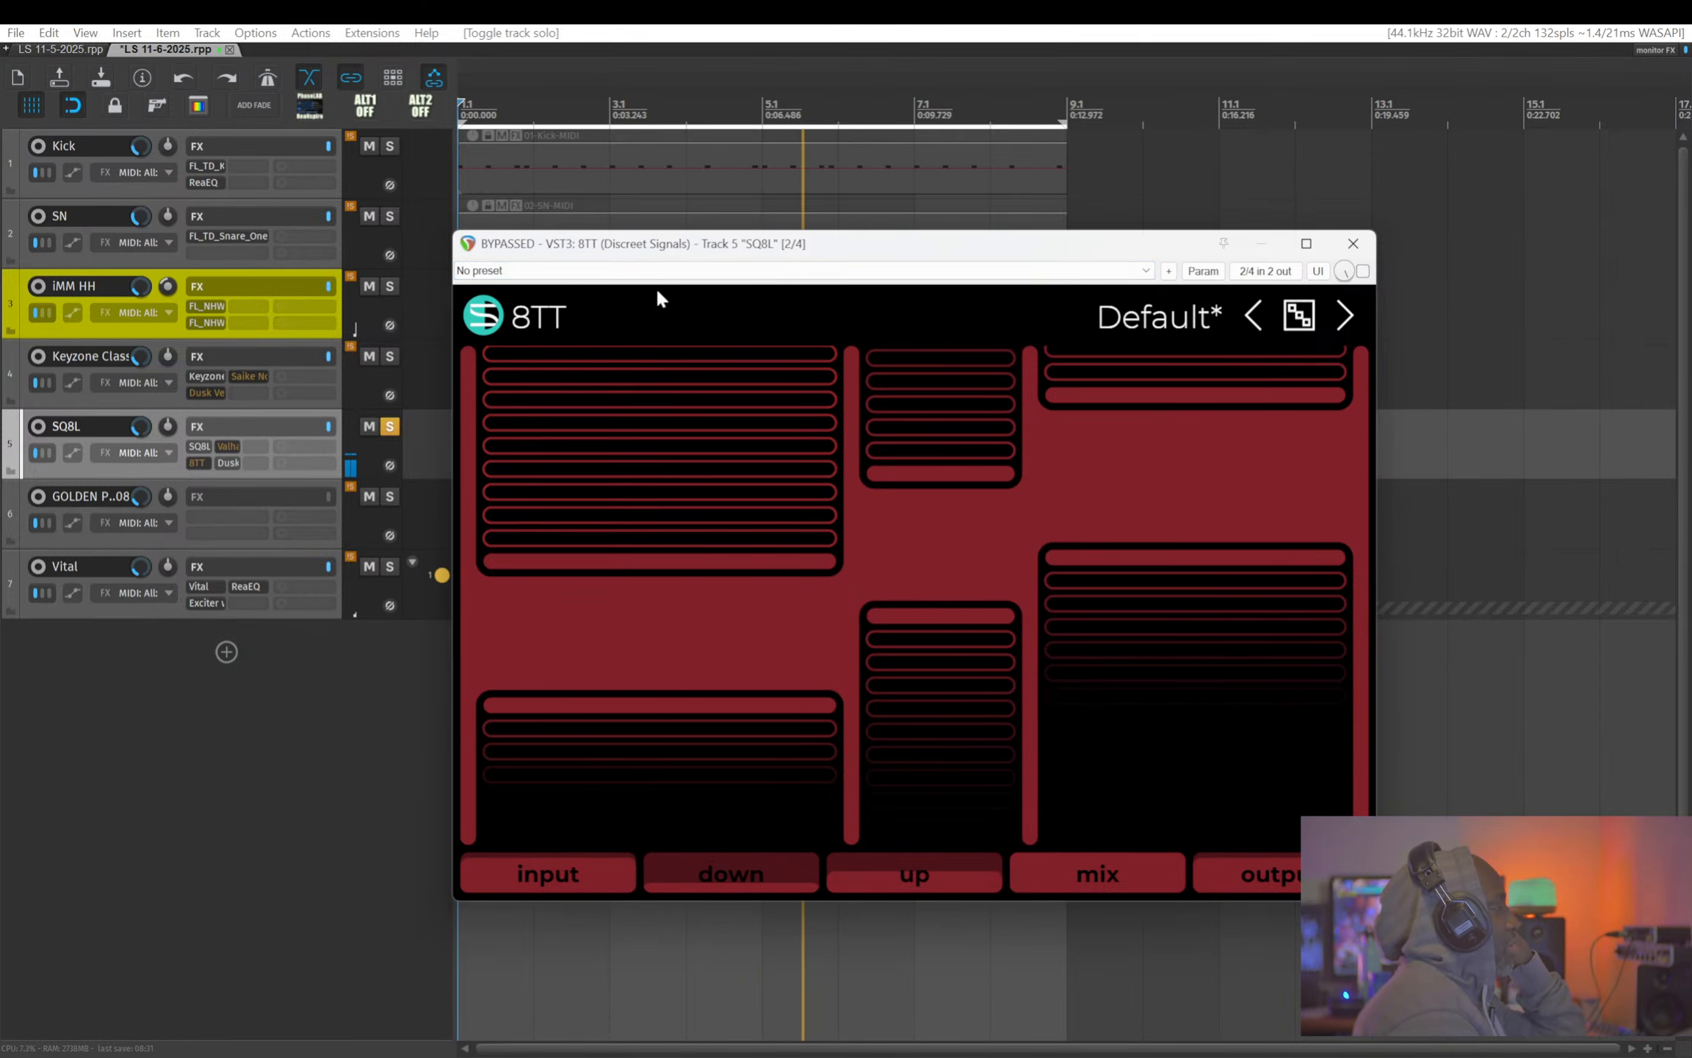
drag(689, 250, 701, 307)
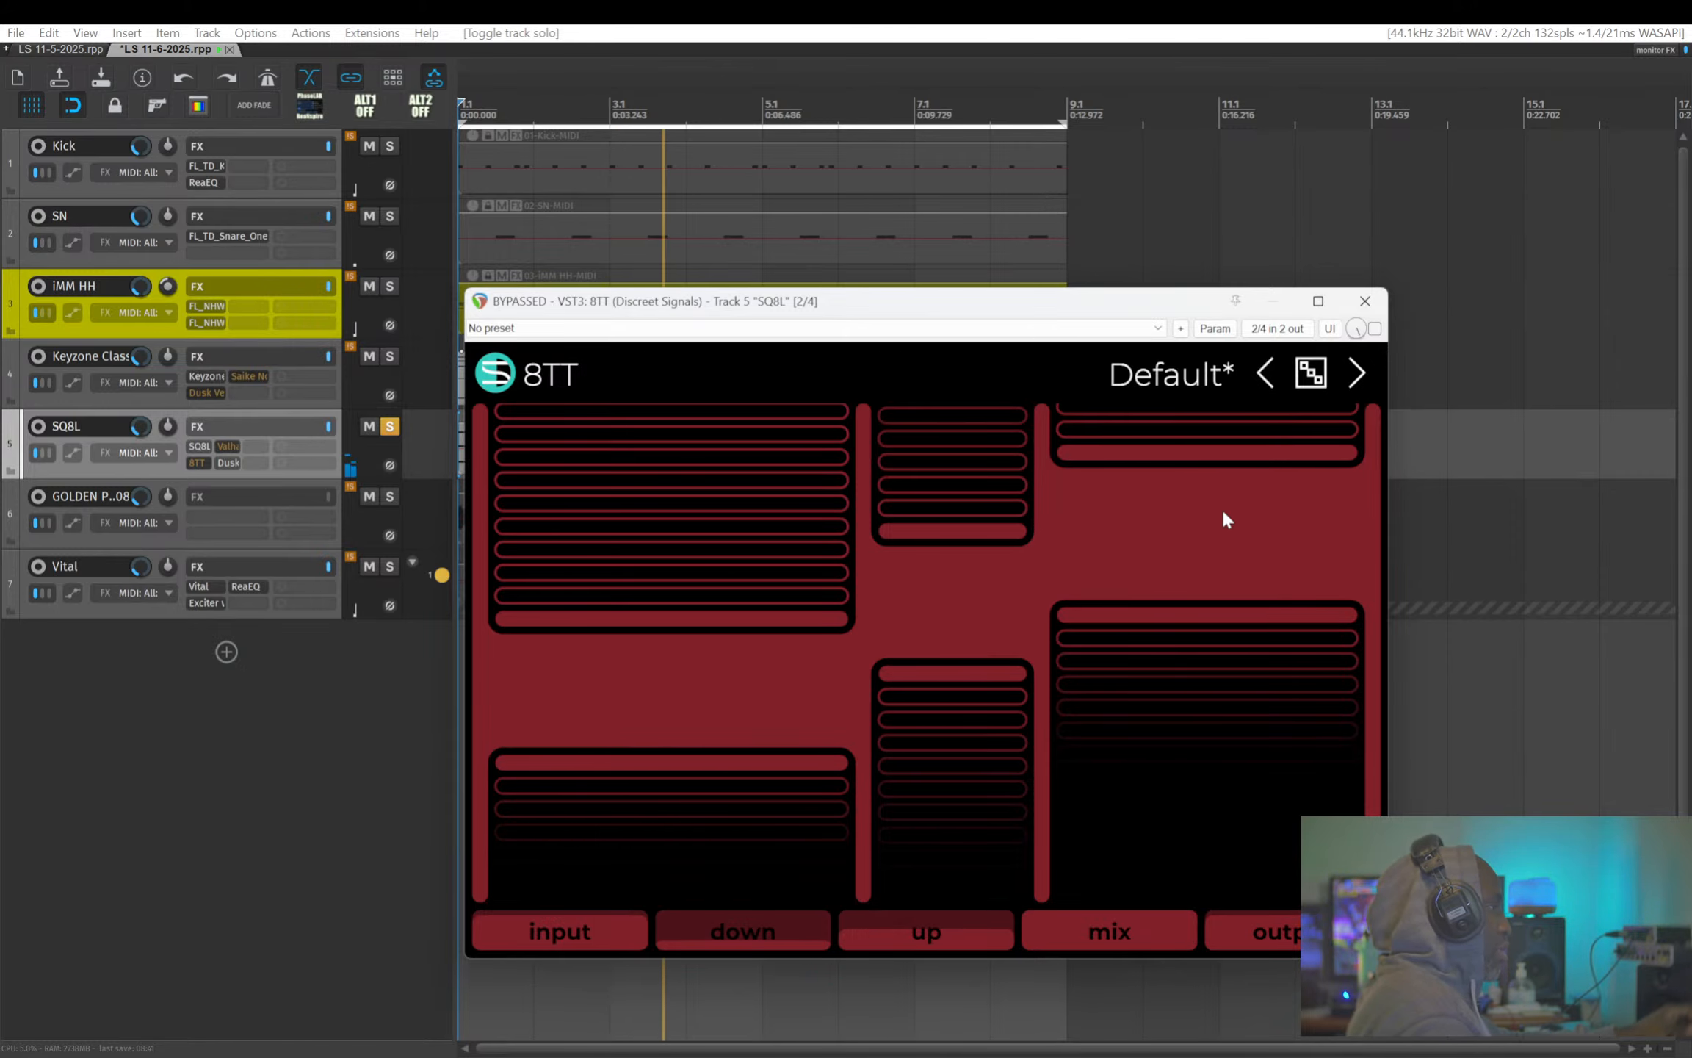
- Try splitting the low, mid and high bands of 8TT into additional bands
mouse_move(1038, 584)
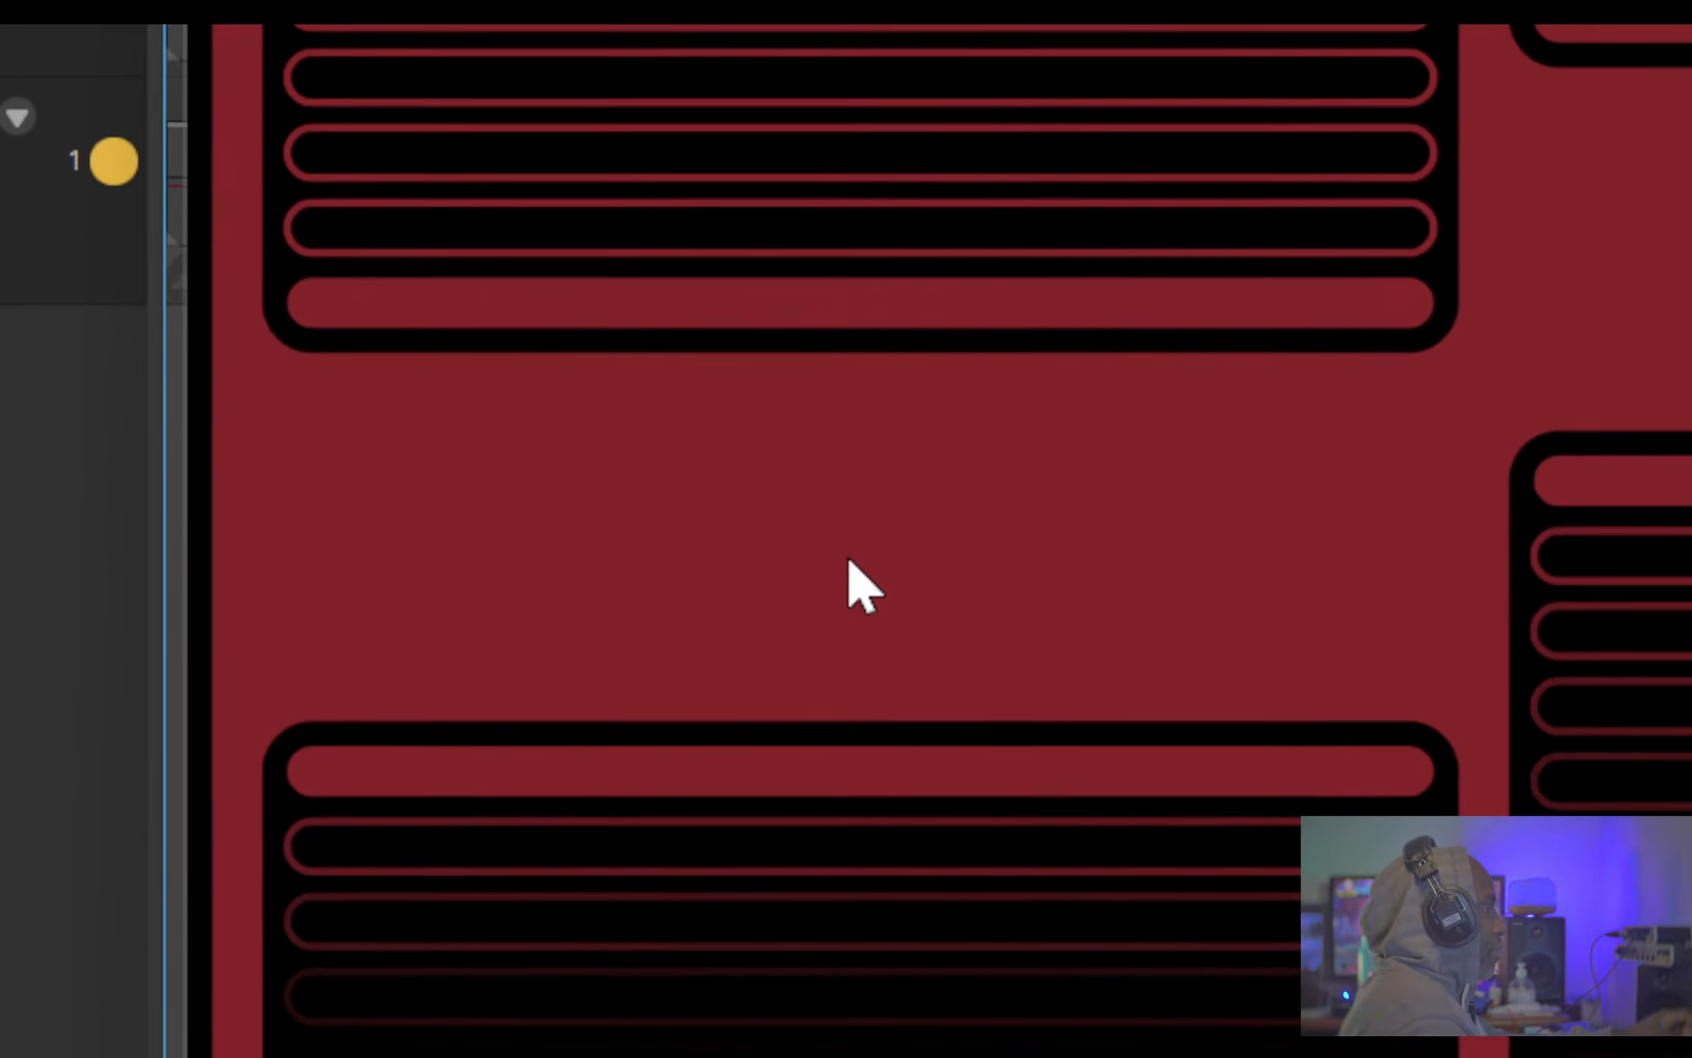
click(824, 560)
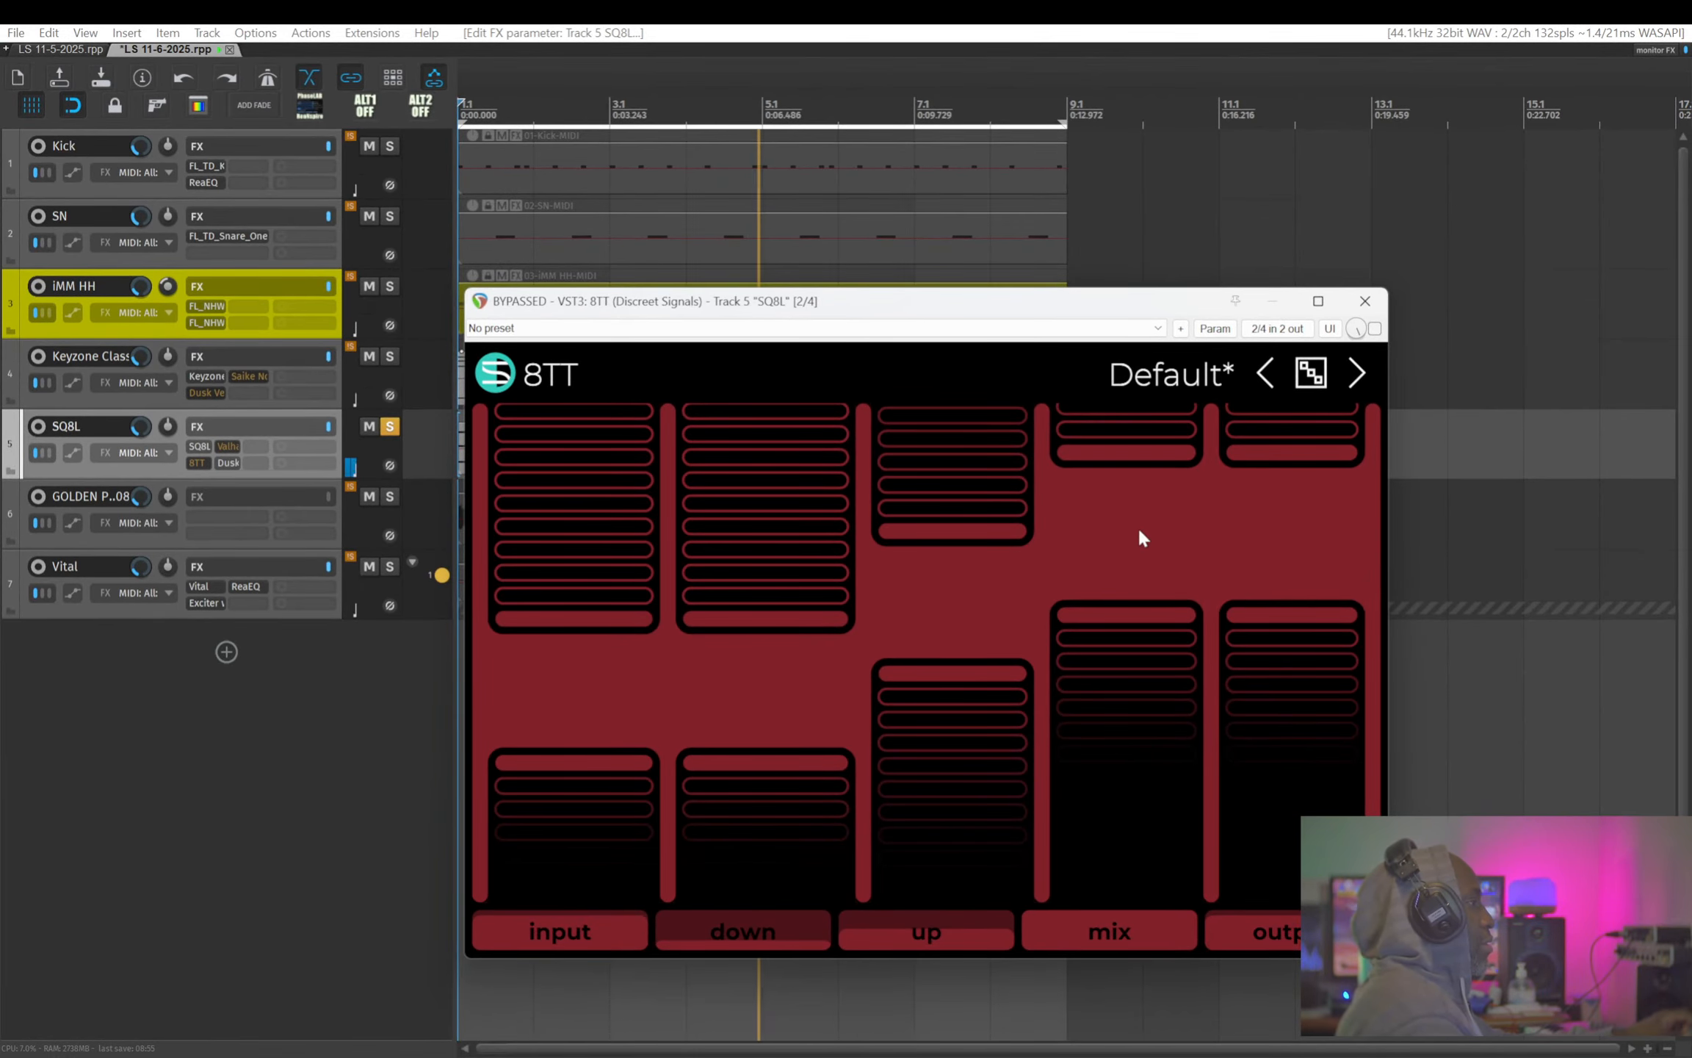
click(1137, 532)
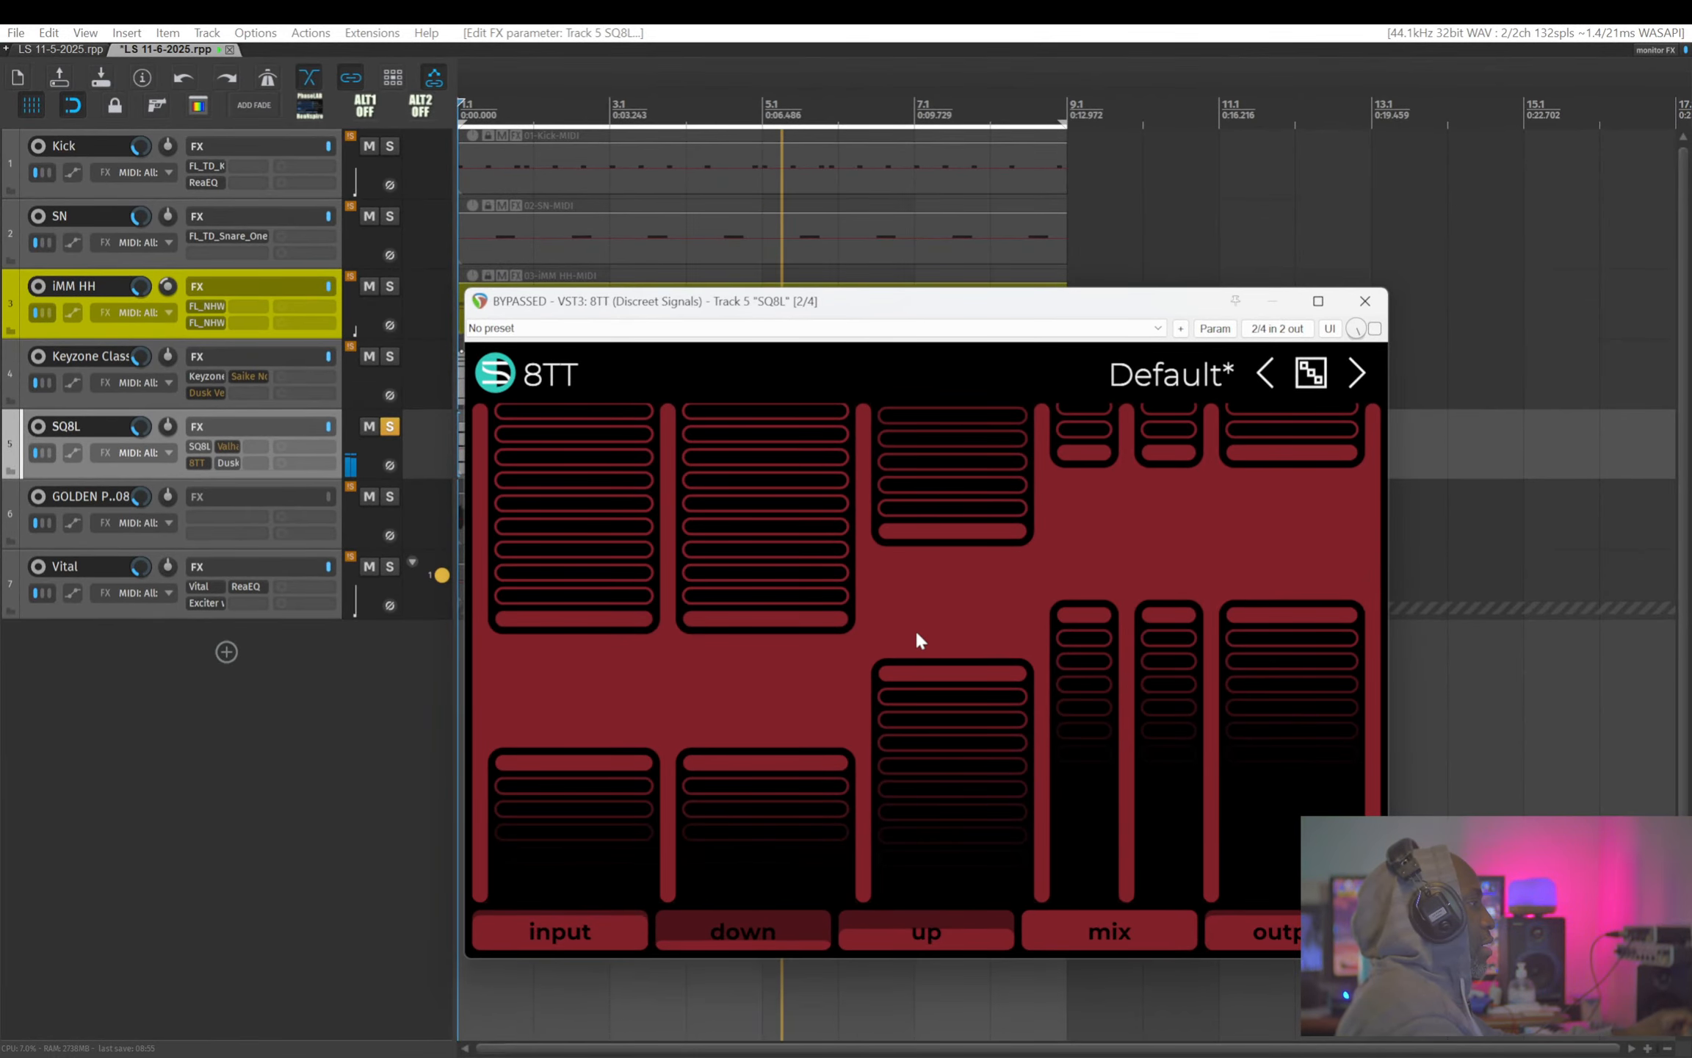
click(948, 599)
click(751, 690)
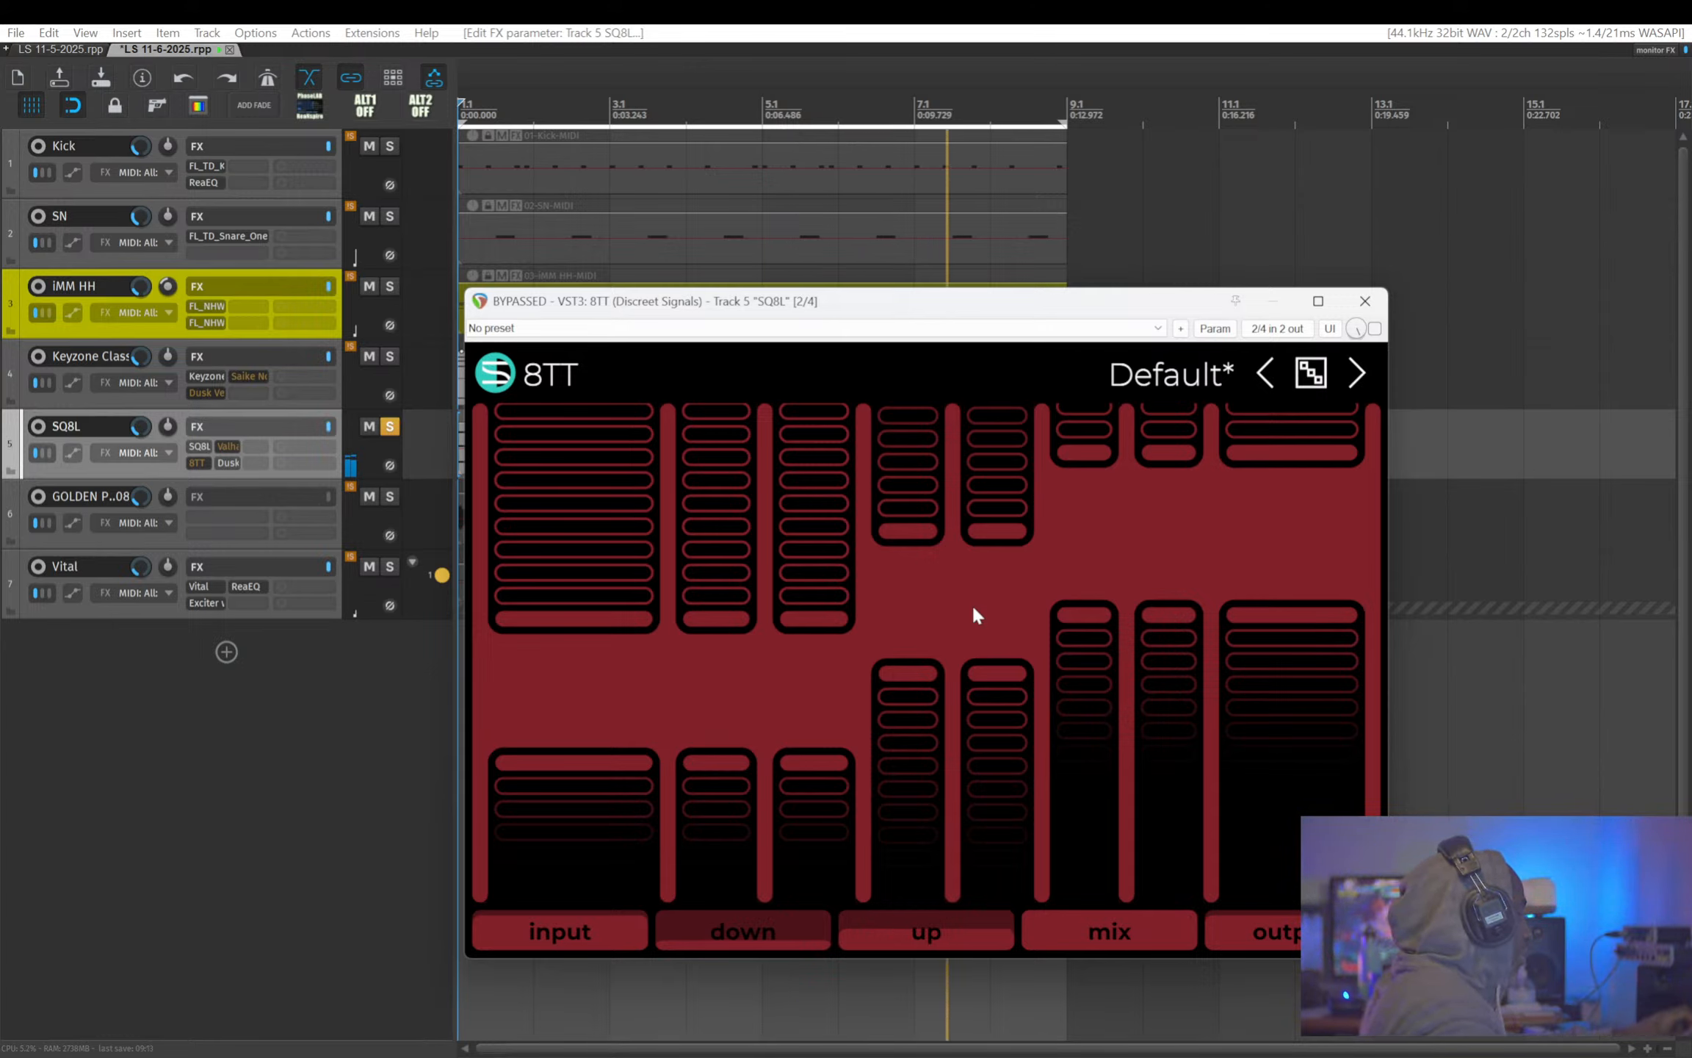
- Undo the added band splits to return 8TT to three bands
key(ctrl+z)
key(ctrl+z)
key(ctrl+z)
key(ctrl+z)
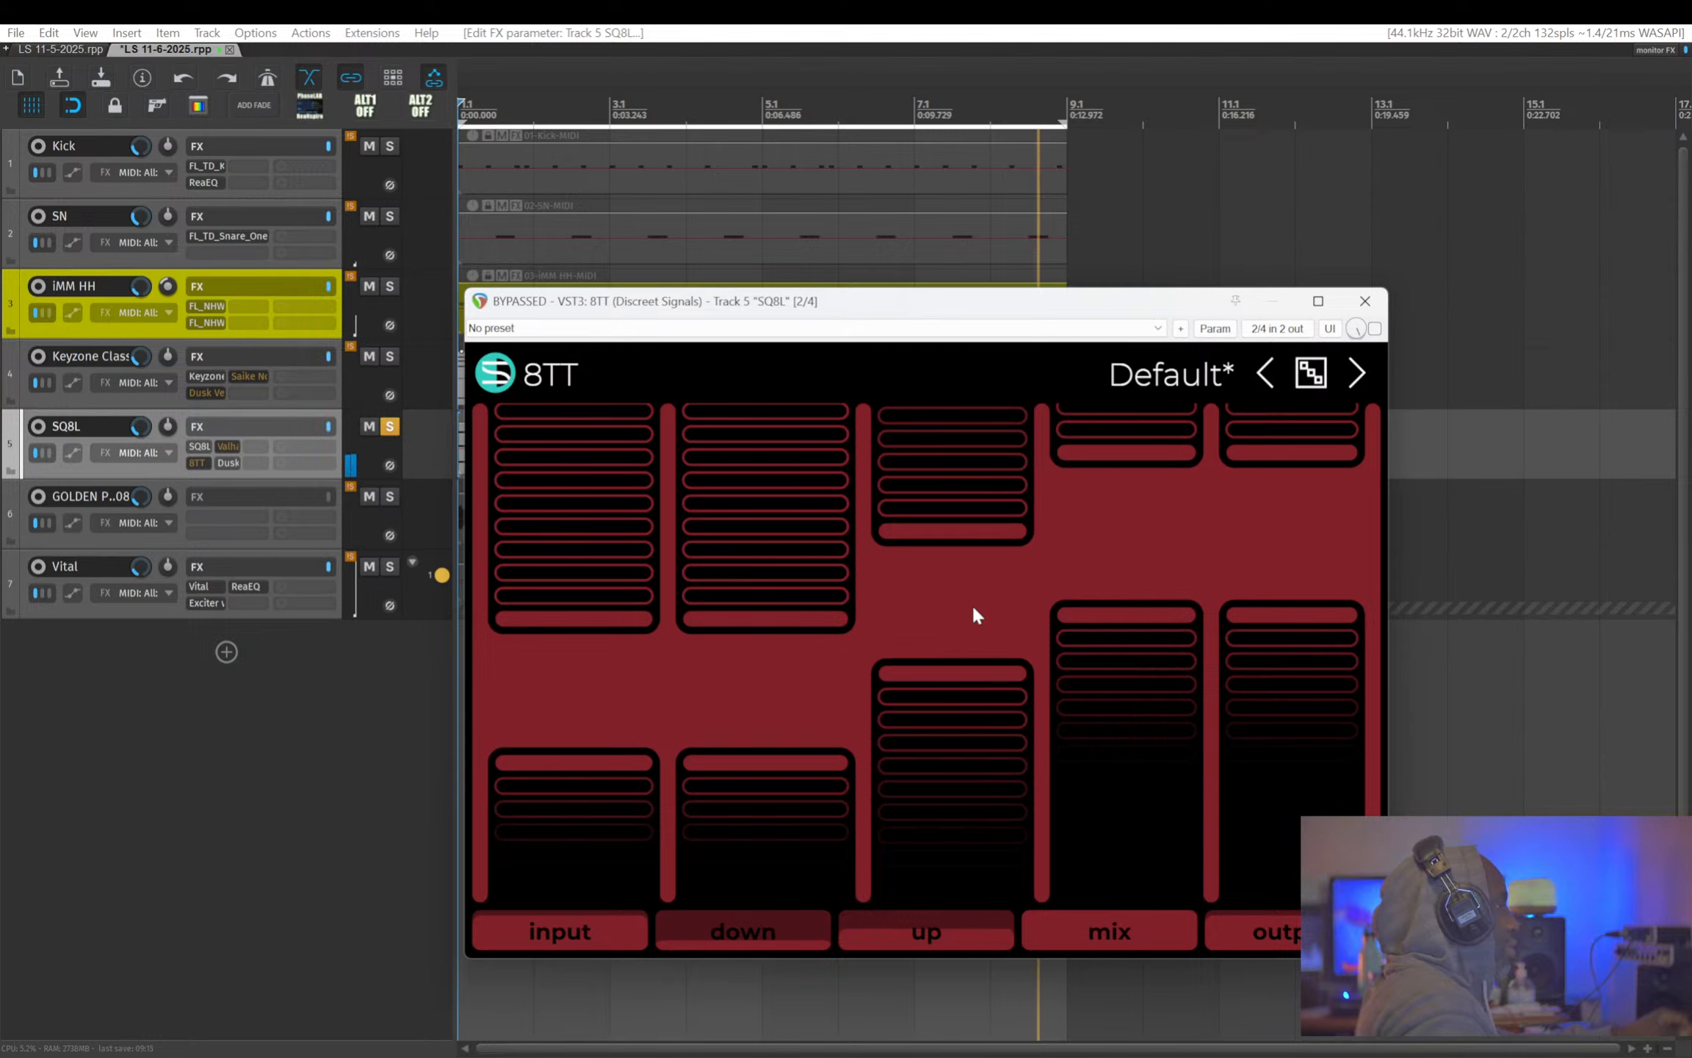
key(ctrl+z)
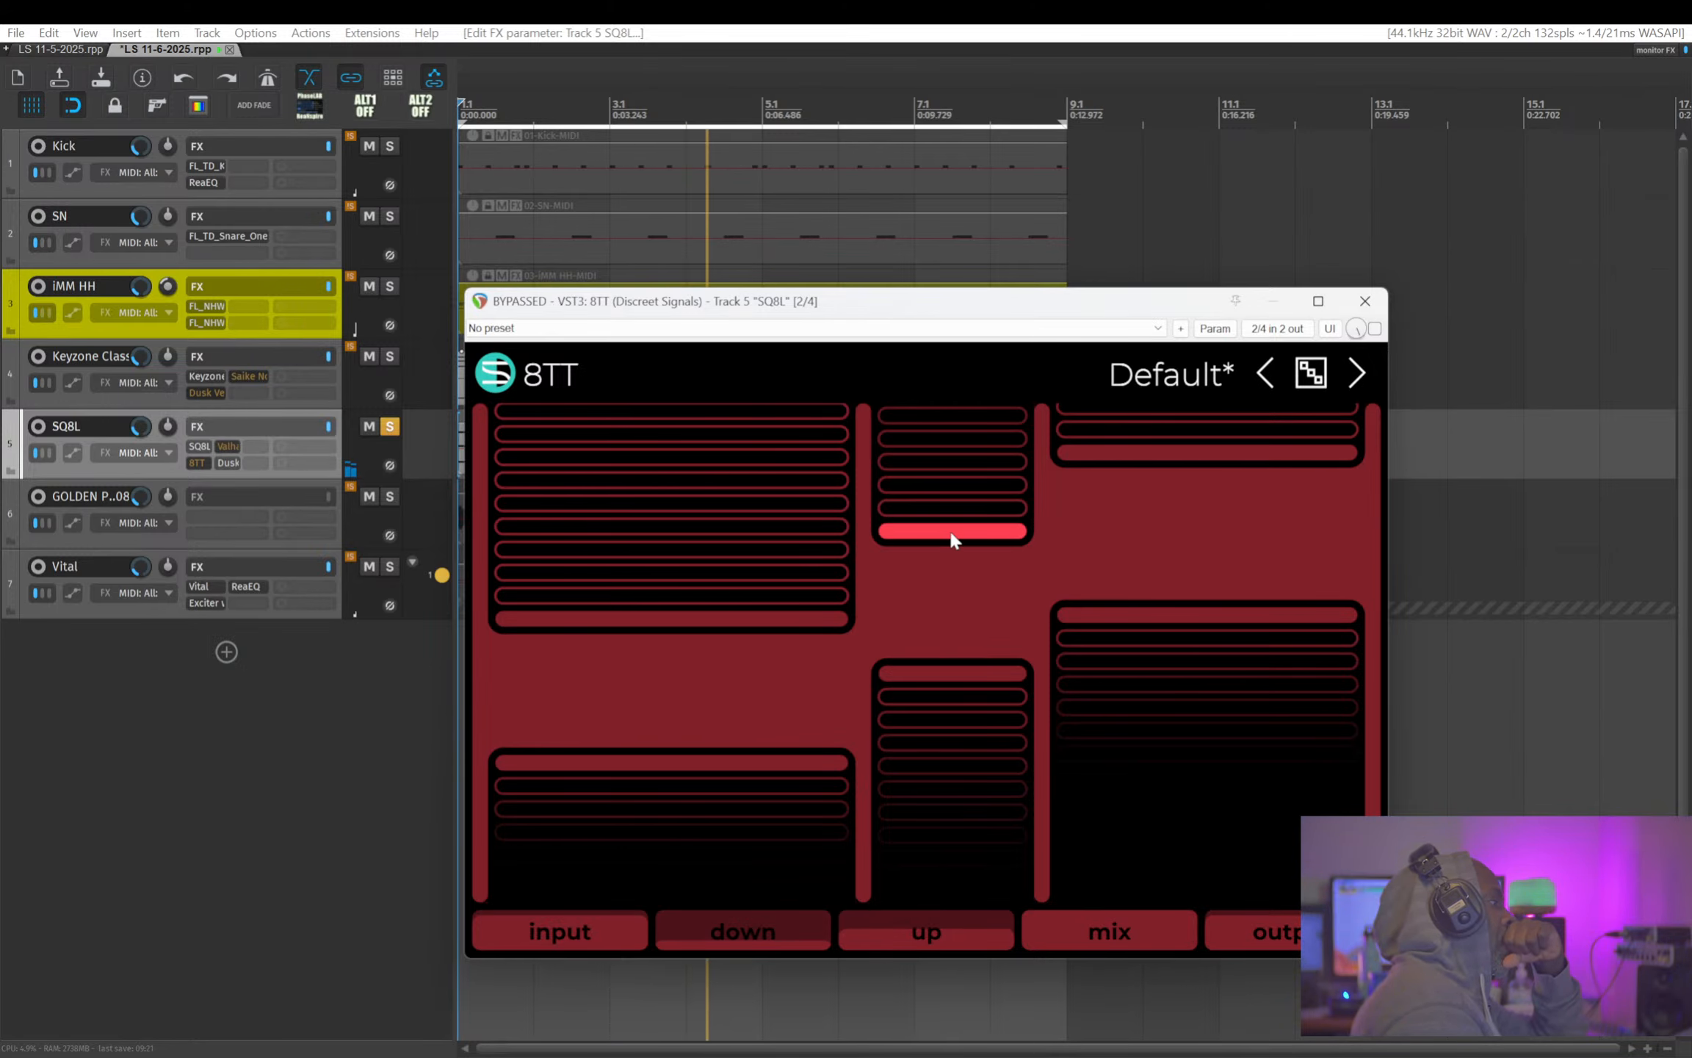
- Raise the low band's upper threshold slightly, lower the high band's, and set the mid band's upper threshold to about -17 dB
drag(951, 532, 951, 531)
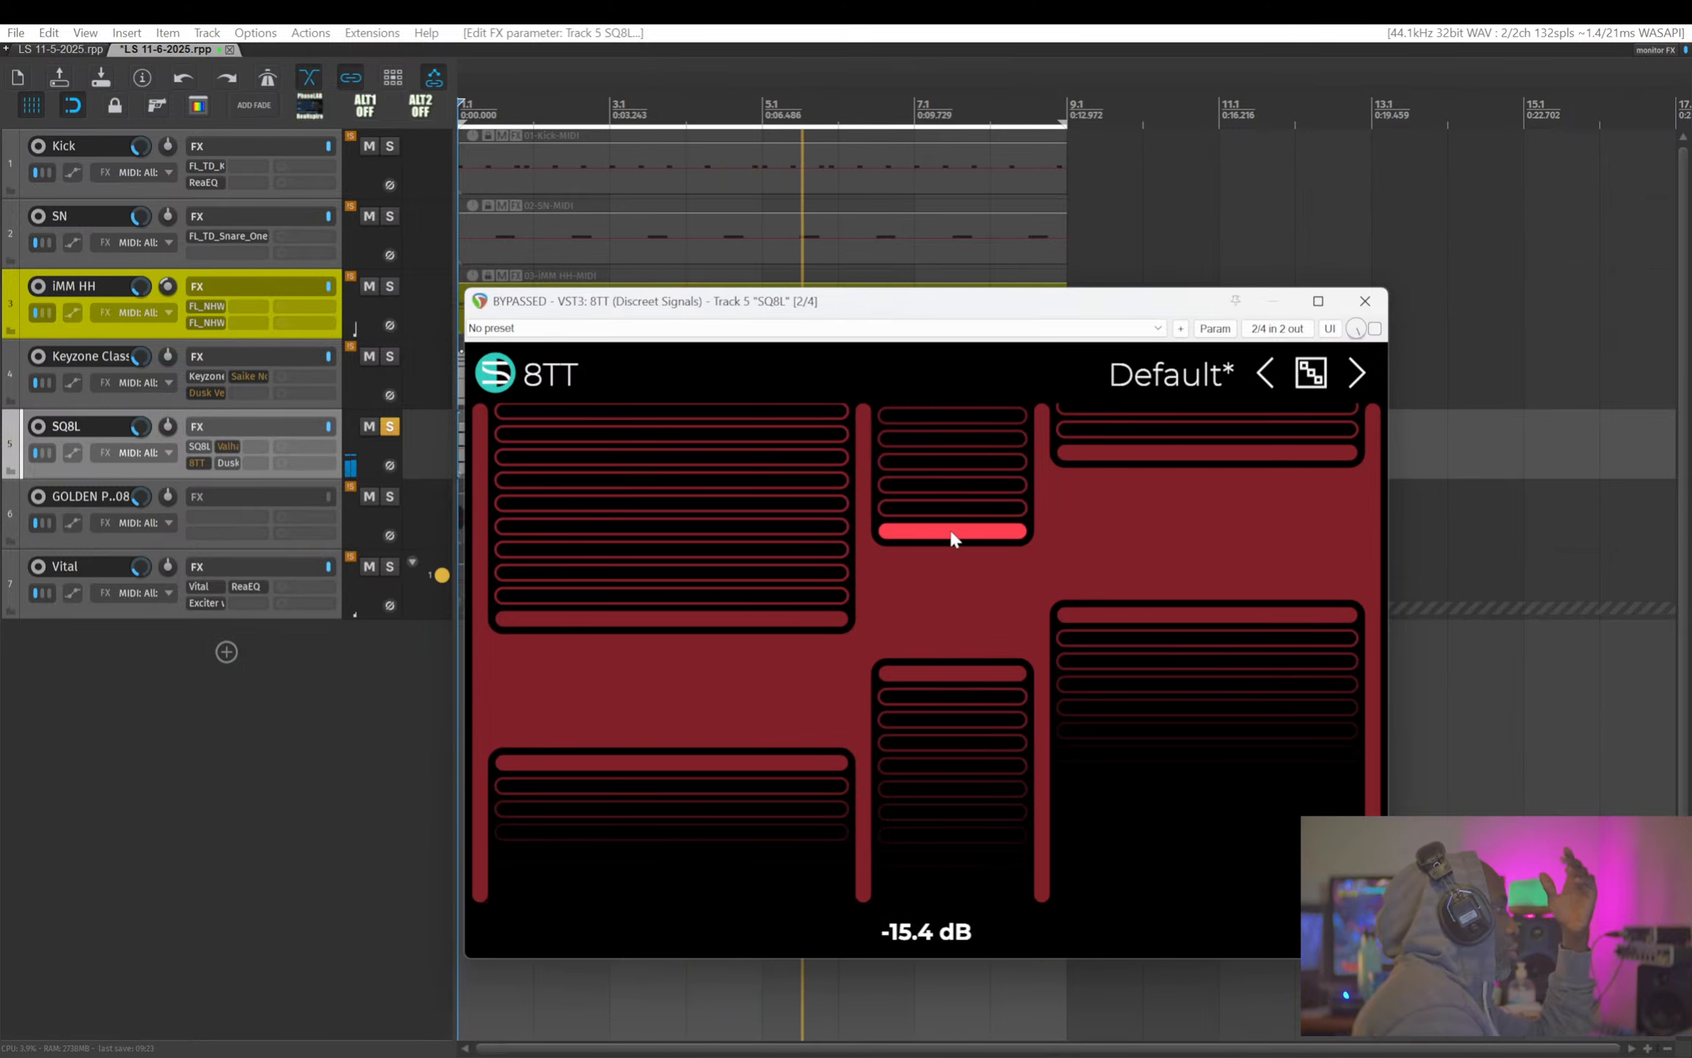
drag(951, 531, 943, 551)
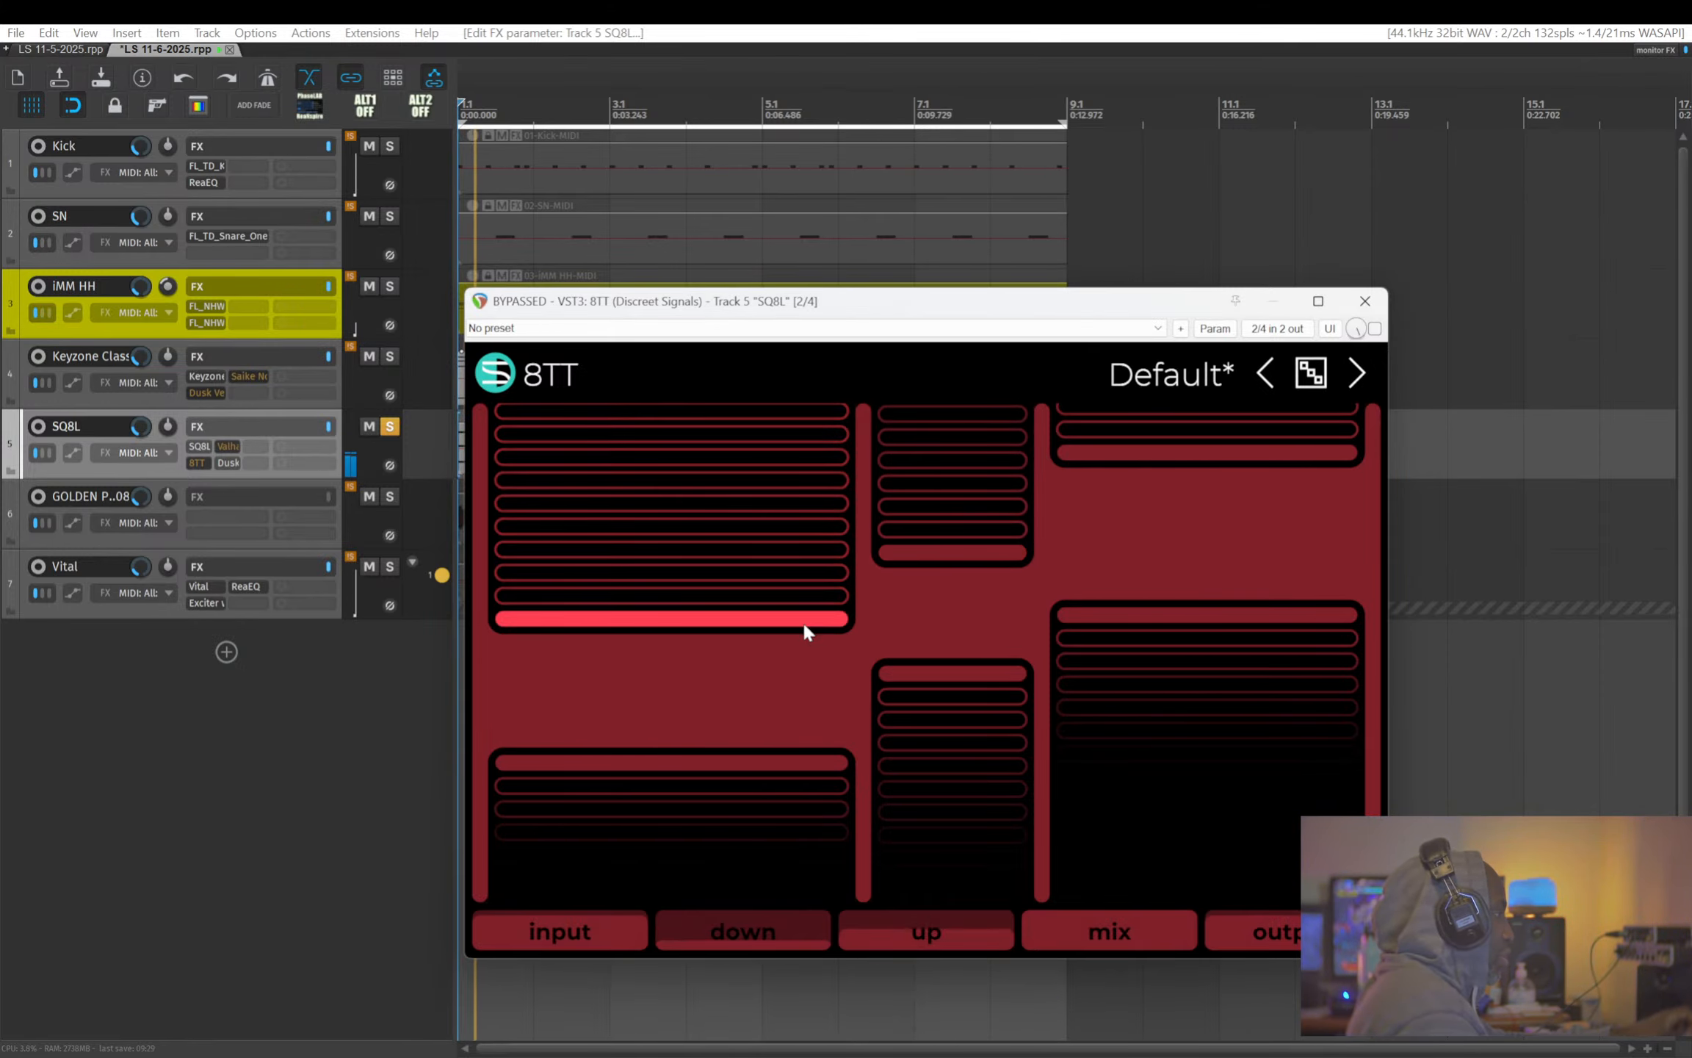
drag(804, 627, 806, 617)
drag(1121, 453, 1121, 470)
drag(1009, 548, 1002, 542)
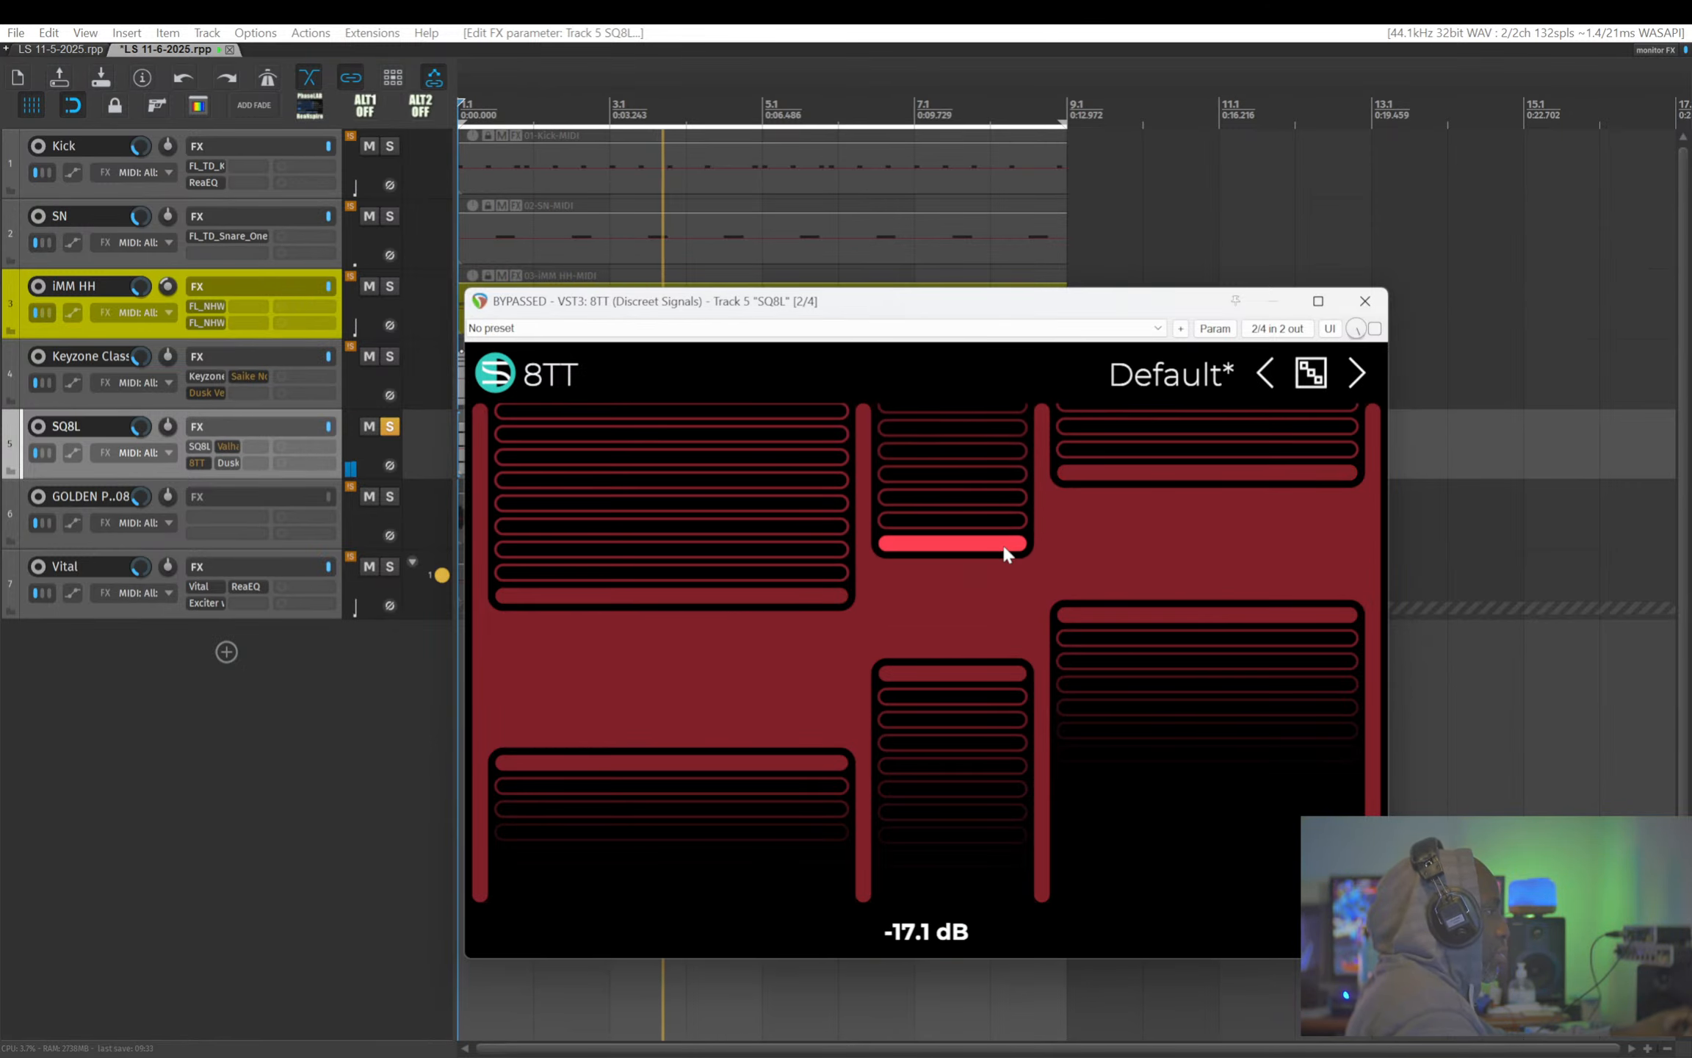
drag(1201, 473, 1198, 483)
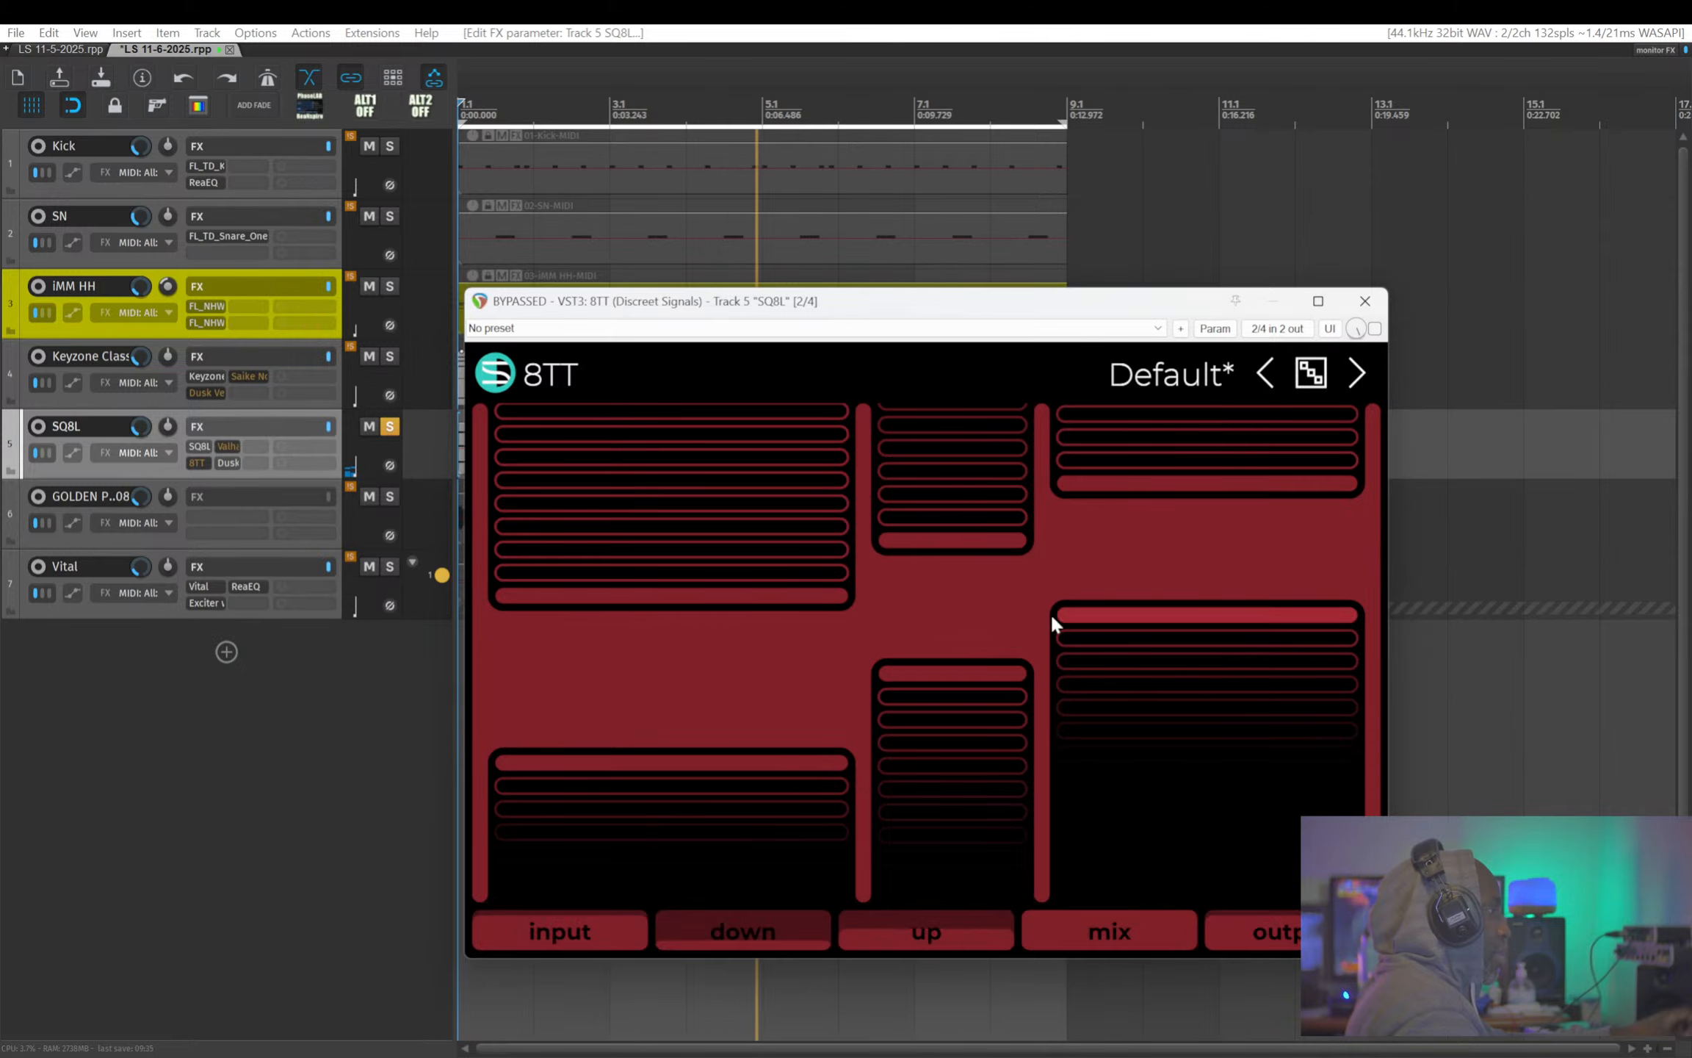
- Raise the high band's lower threshold to about -20.6 dB, raise the low band's, and soften the low band's downward compression
mouse_move(968, 682)
mouse_down()
mouse_move(958, 590)
mouse_move(957, 727)
mouse_move(963, 677)
mouse_up()
drag(1082, 618, 1080, 597)
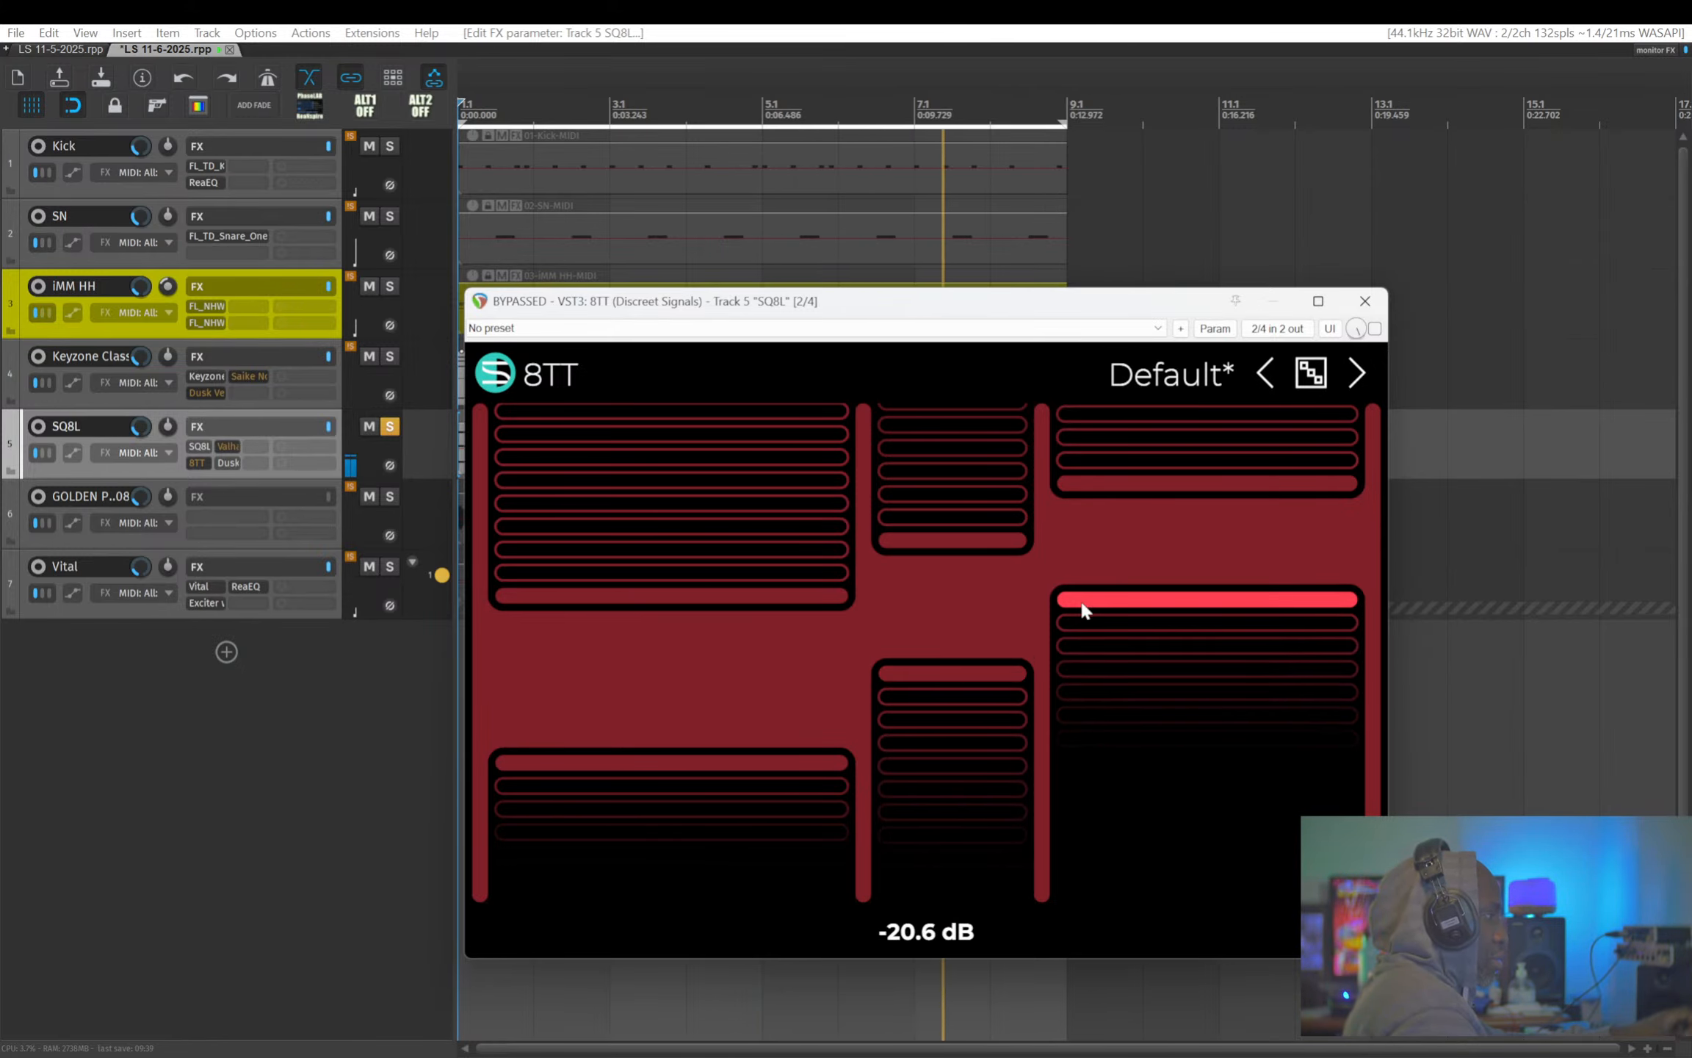
drag(790, 766, 905, 448)
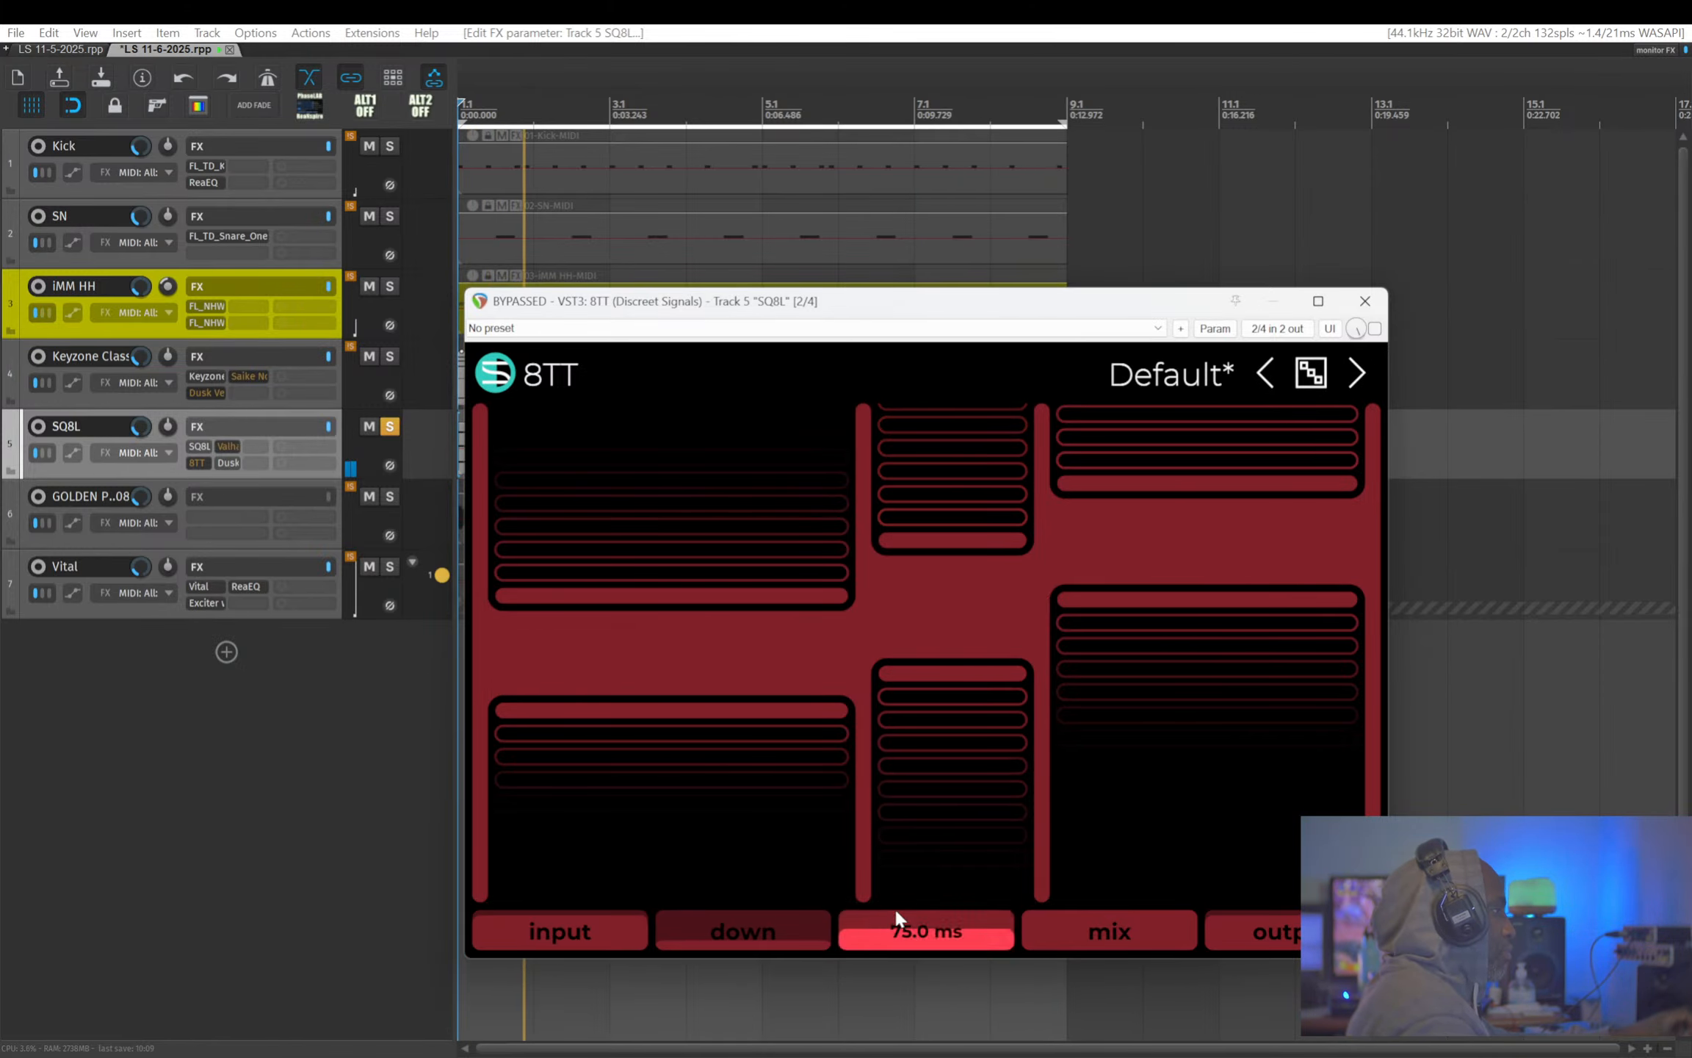
drag(980, 771, 918, 654)
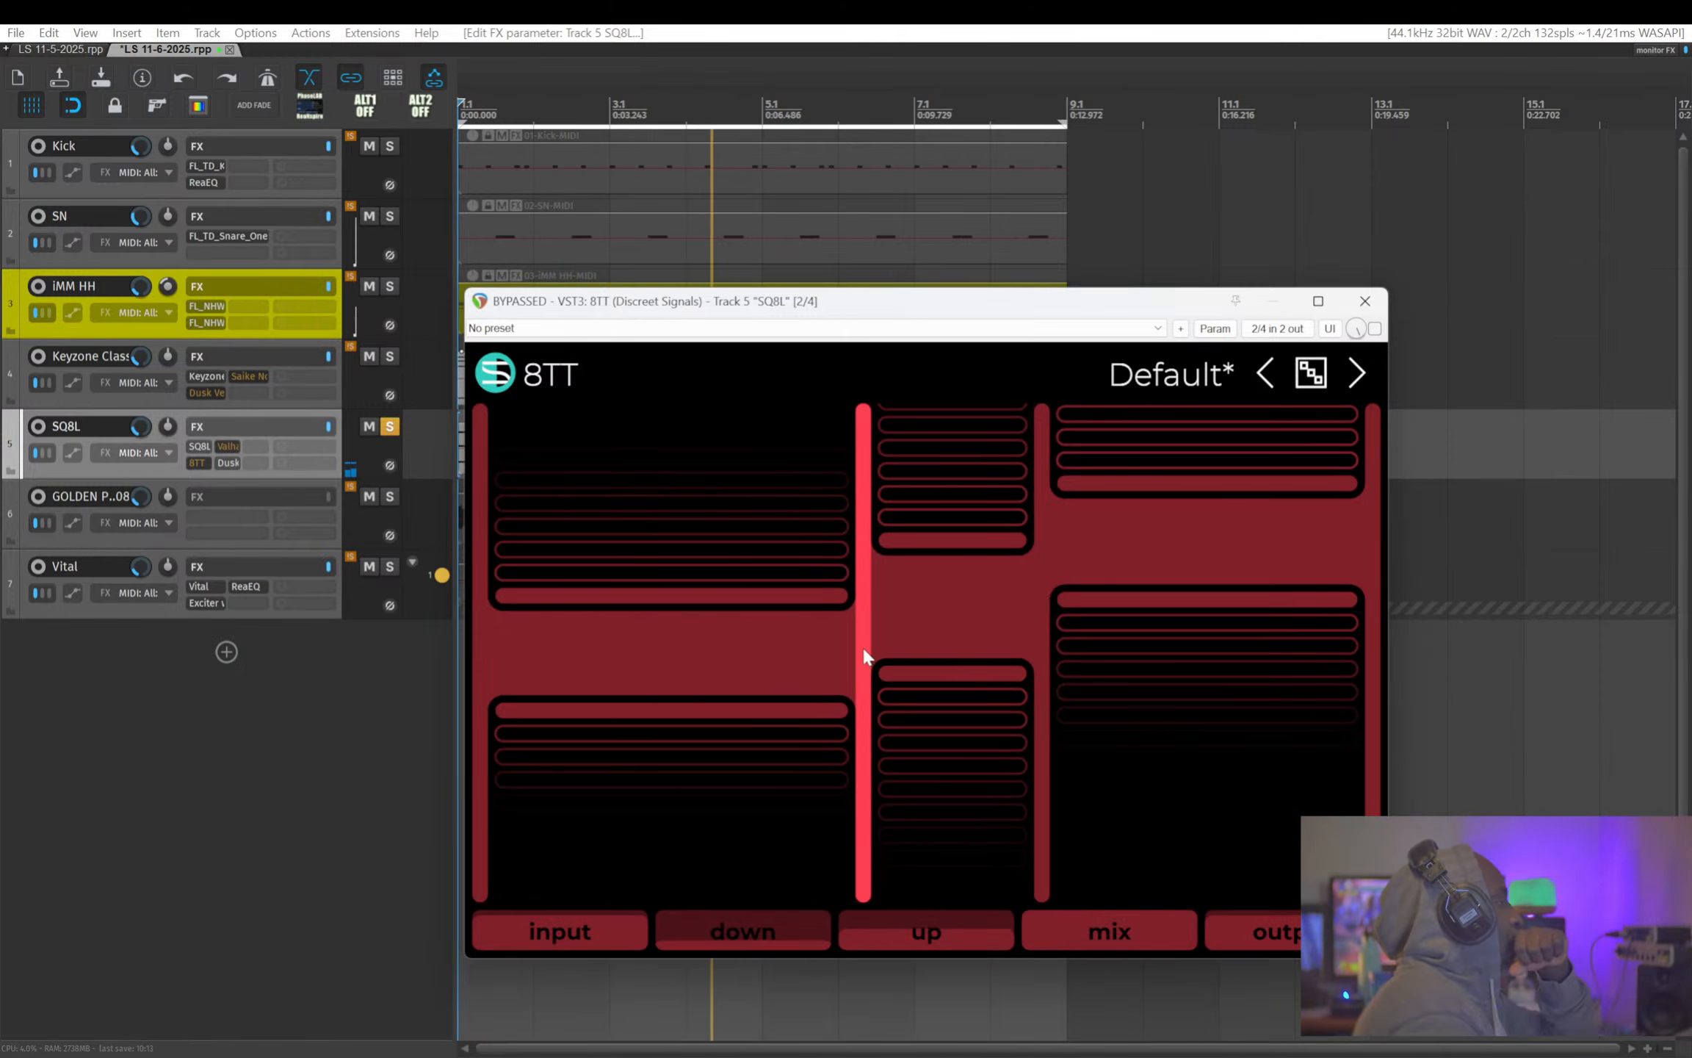
mouse_move(864, 653)
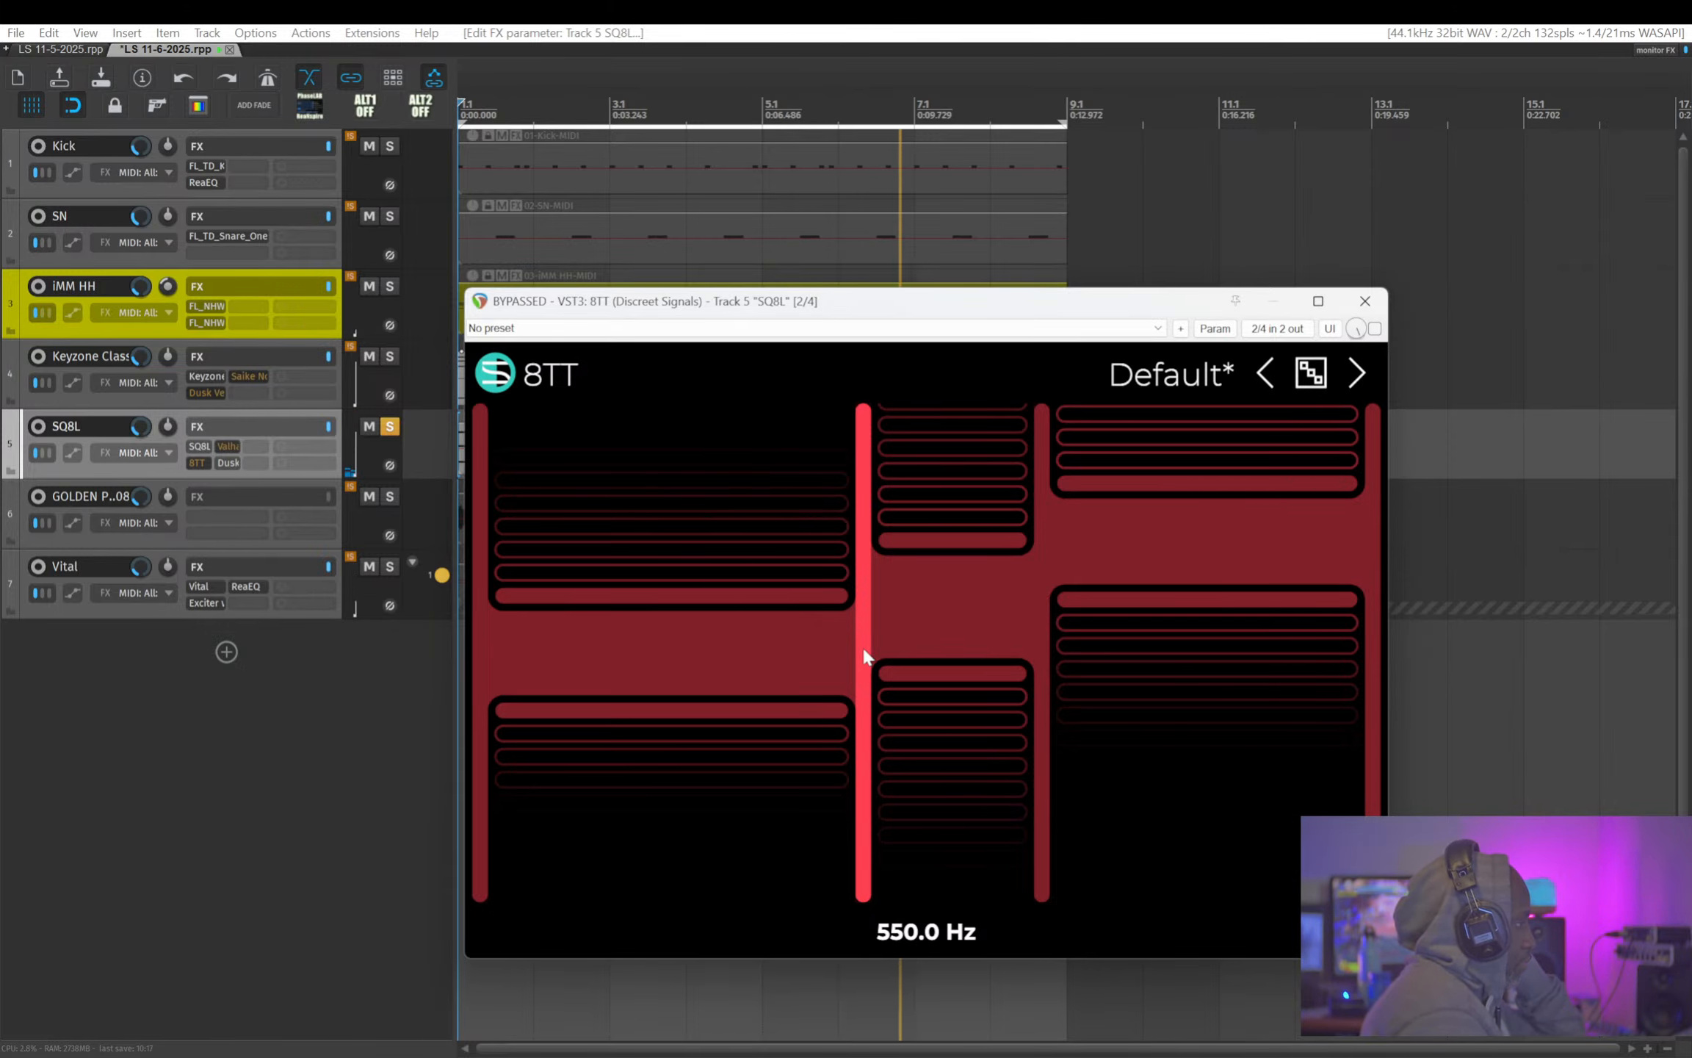
- Try exact entries of 2.8 and 25 for the low band's lower threshold, pull it back down, and enter a new value
mouse_move(721, 707)
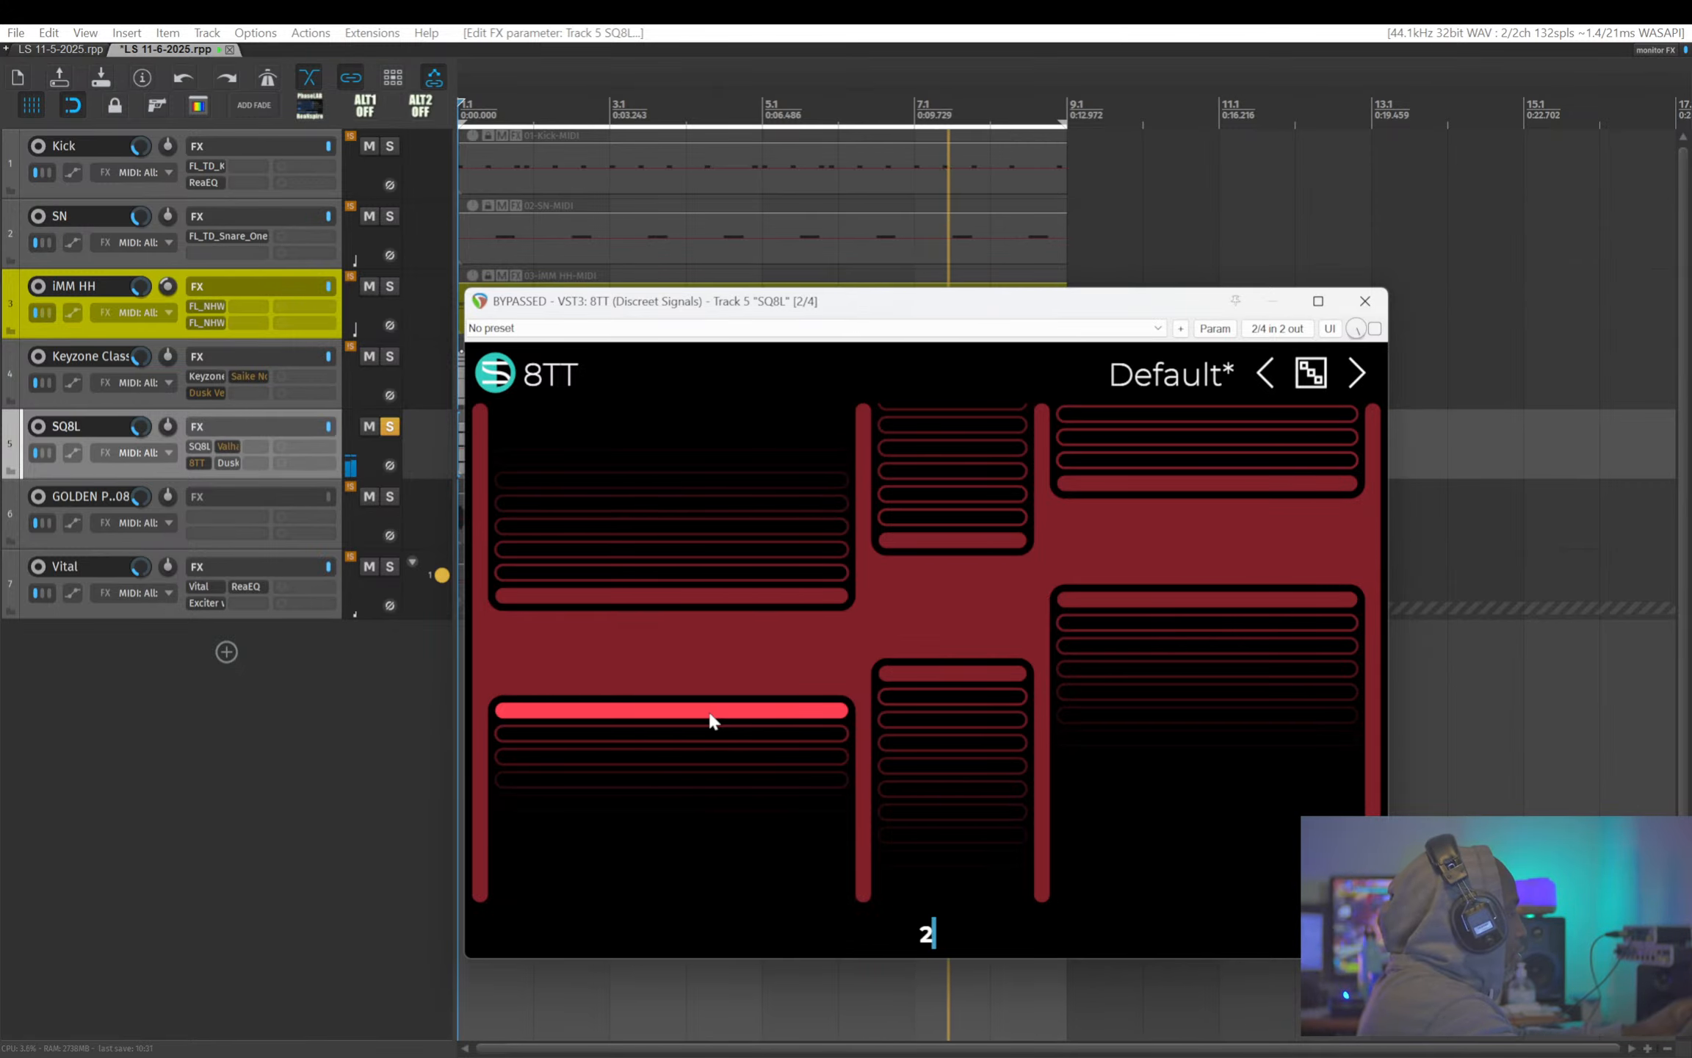
text(.8)
key(Return)
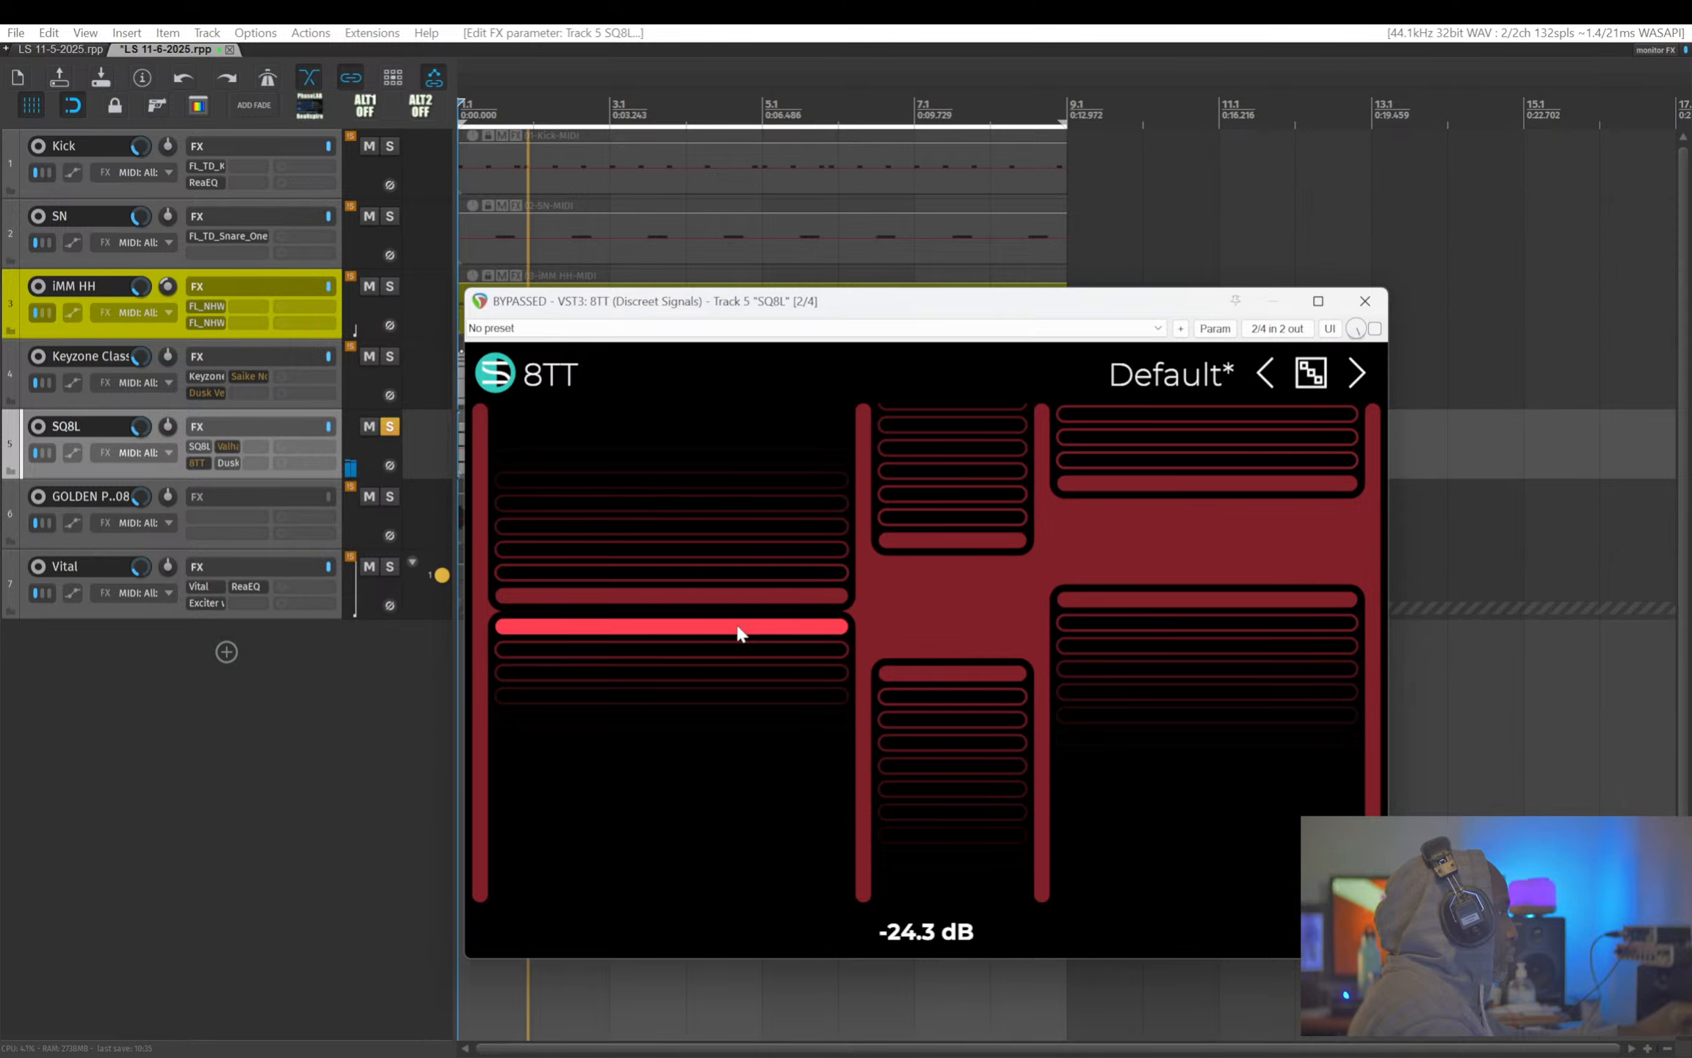
drag(736, 626, 706, 742)
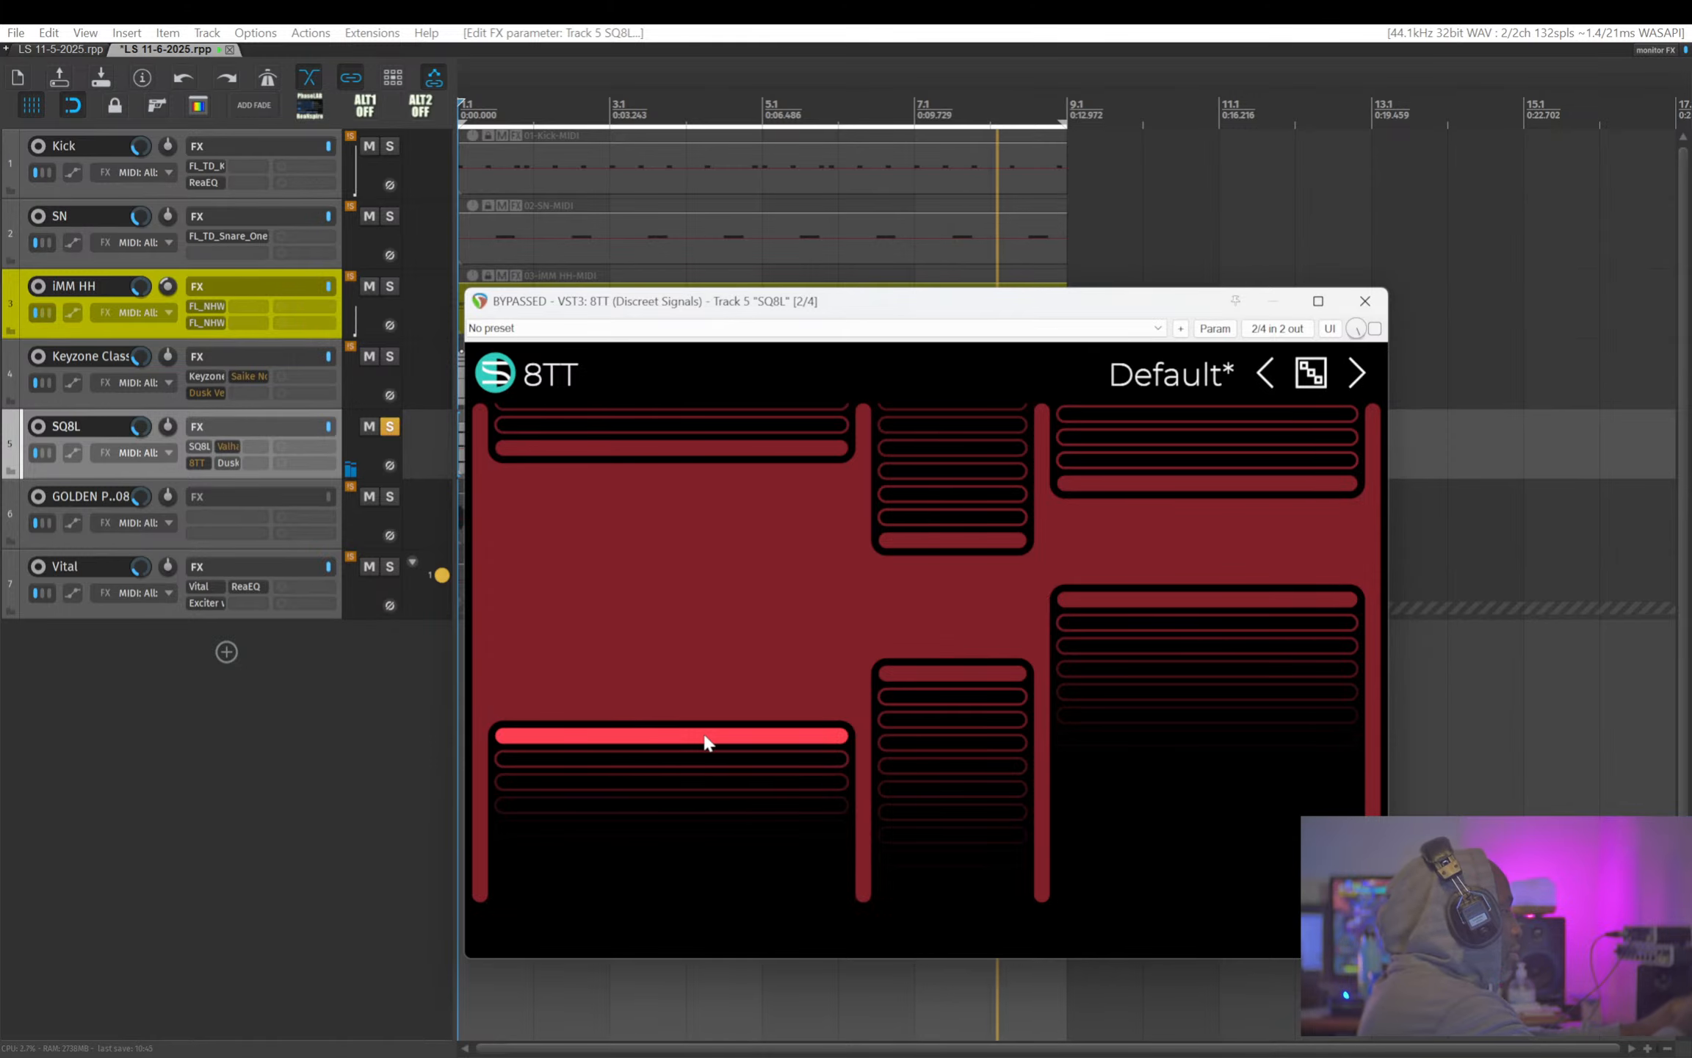
text(25)
key(Return)
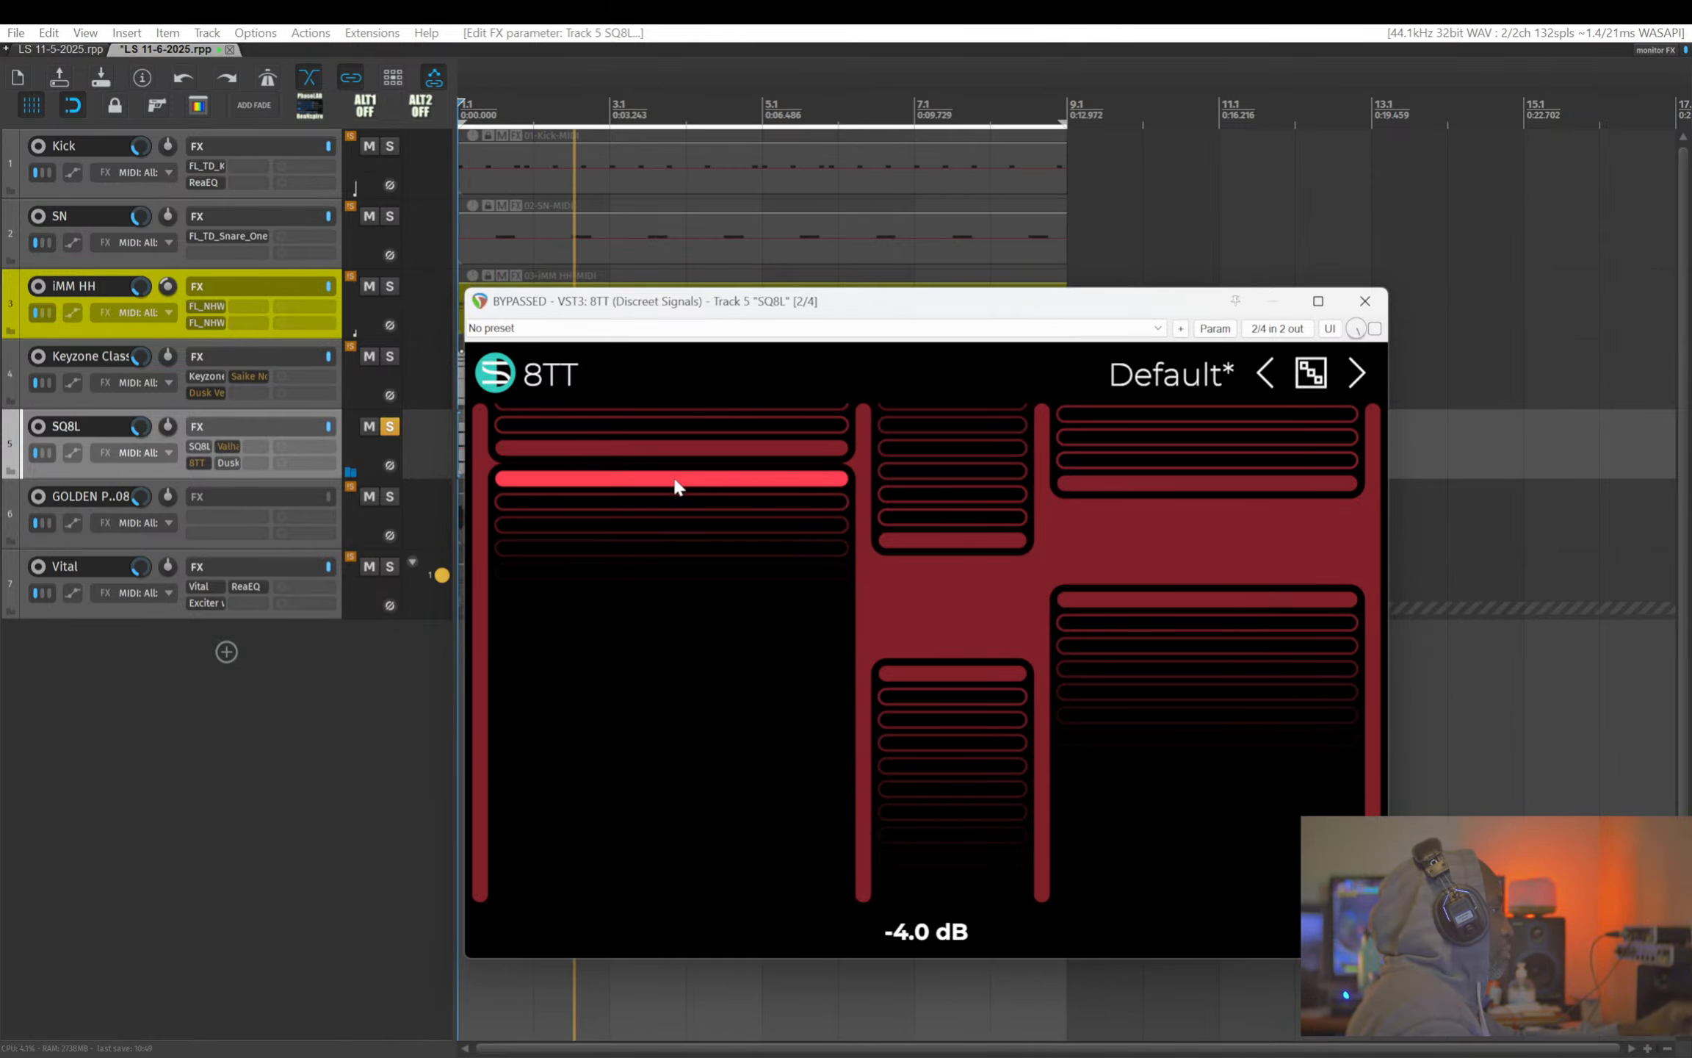
drag(673, 479, 639, 751)
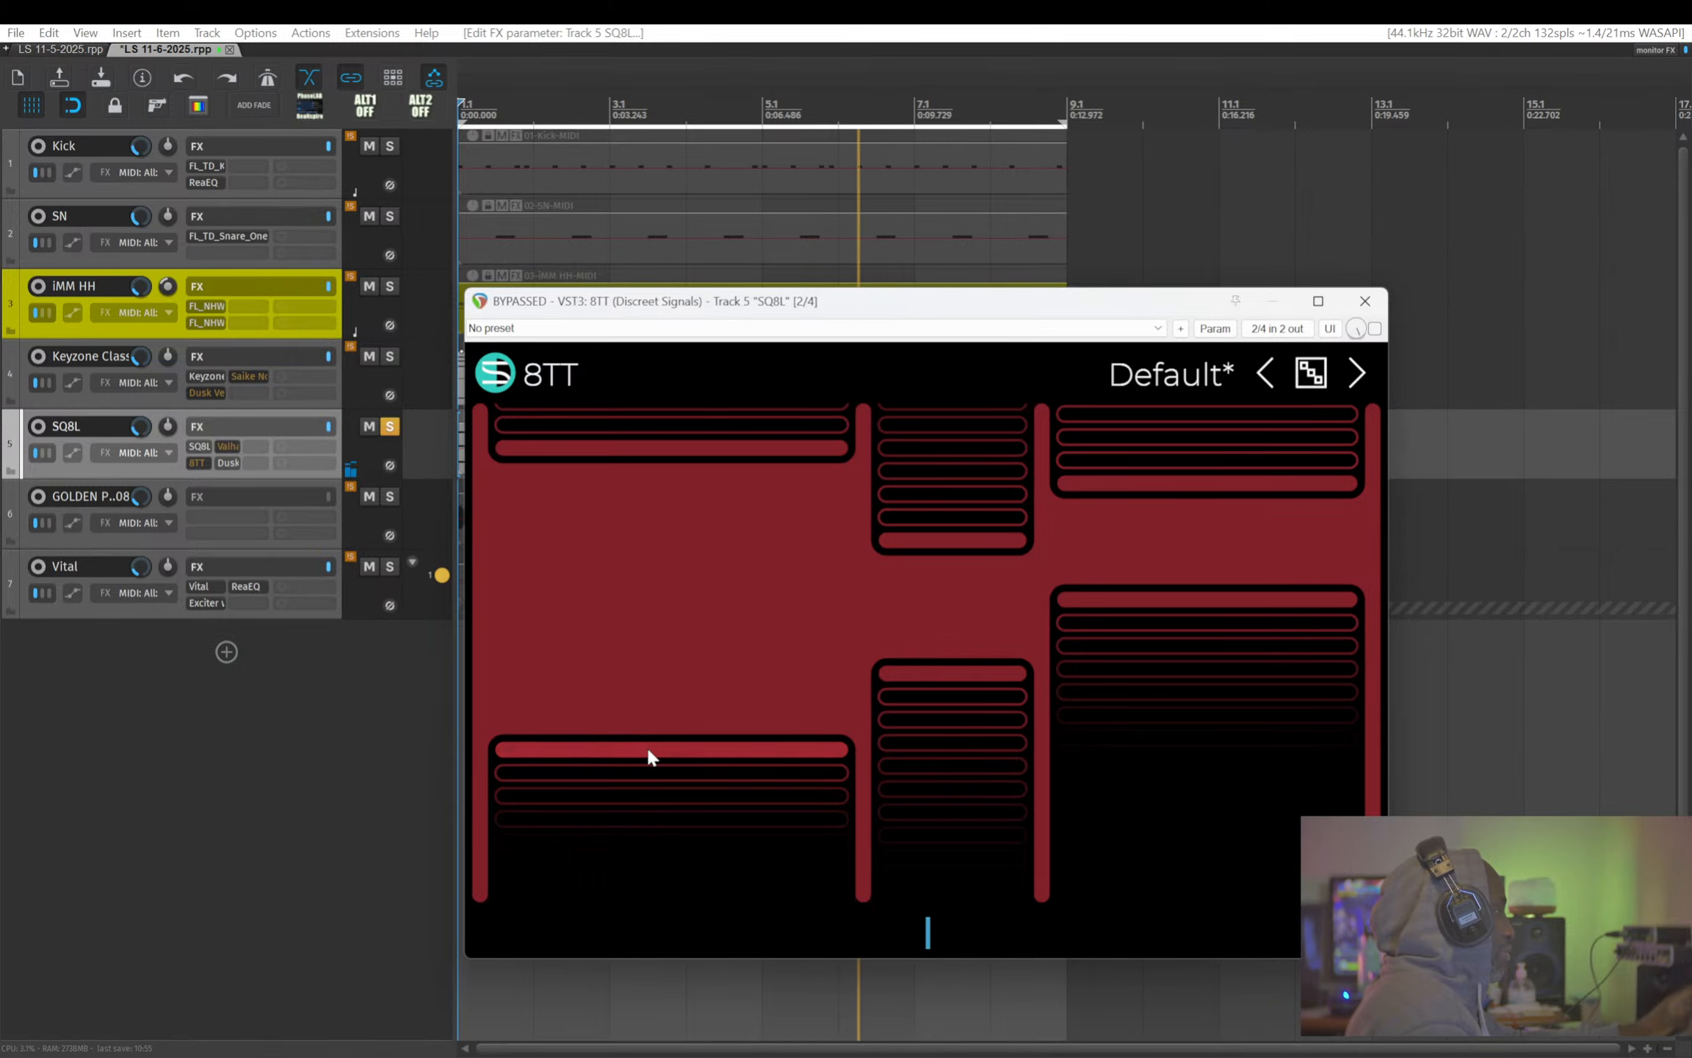
key(Return)
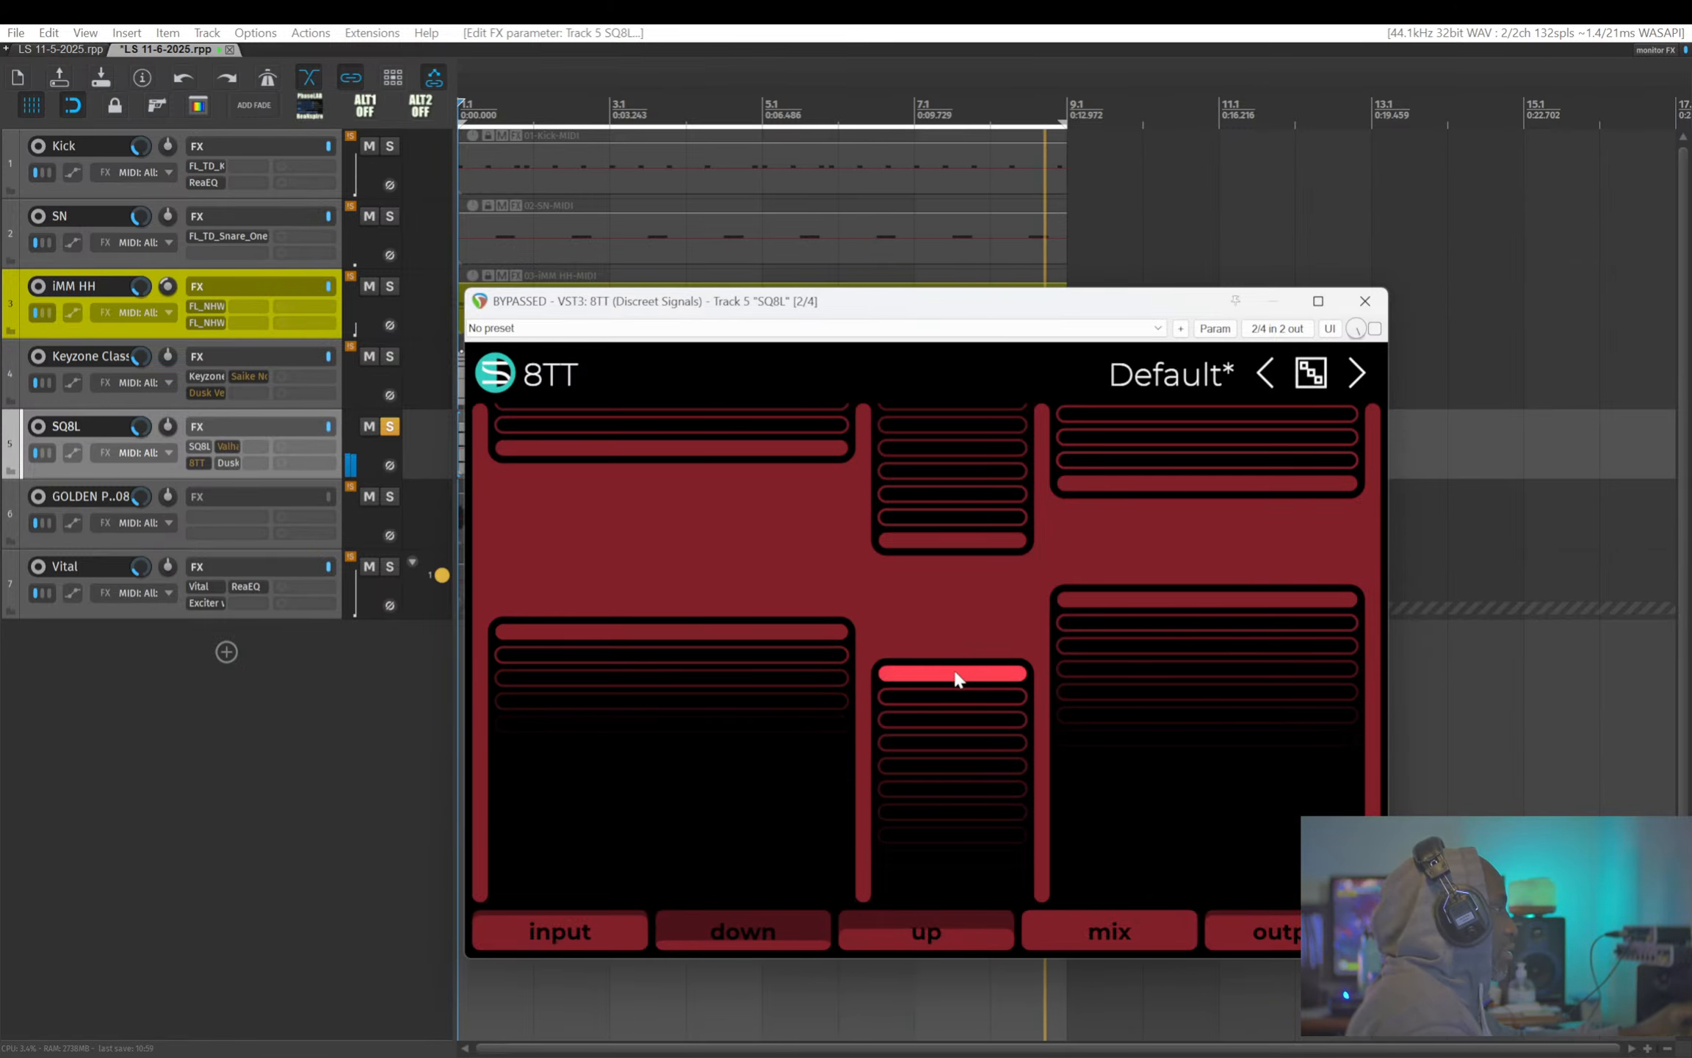
- Set the mid band's lower threshold to -43 dB, and raise it to about -35.5 dB
drag(955, 679, 953, 671)
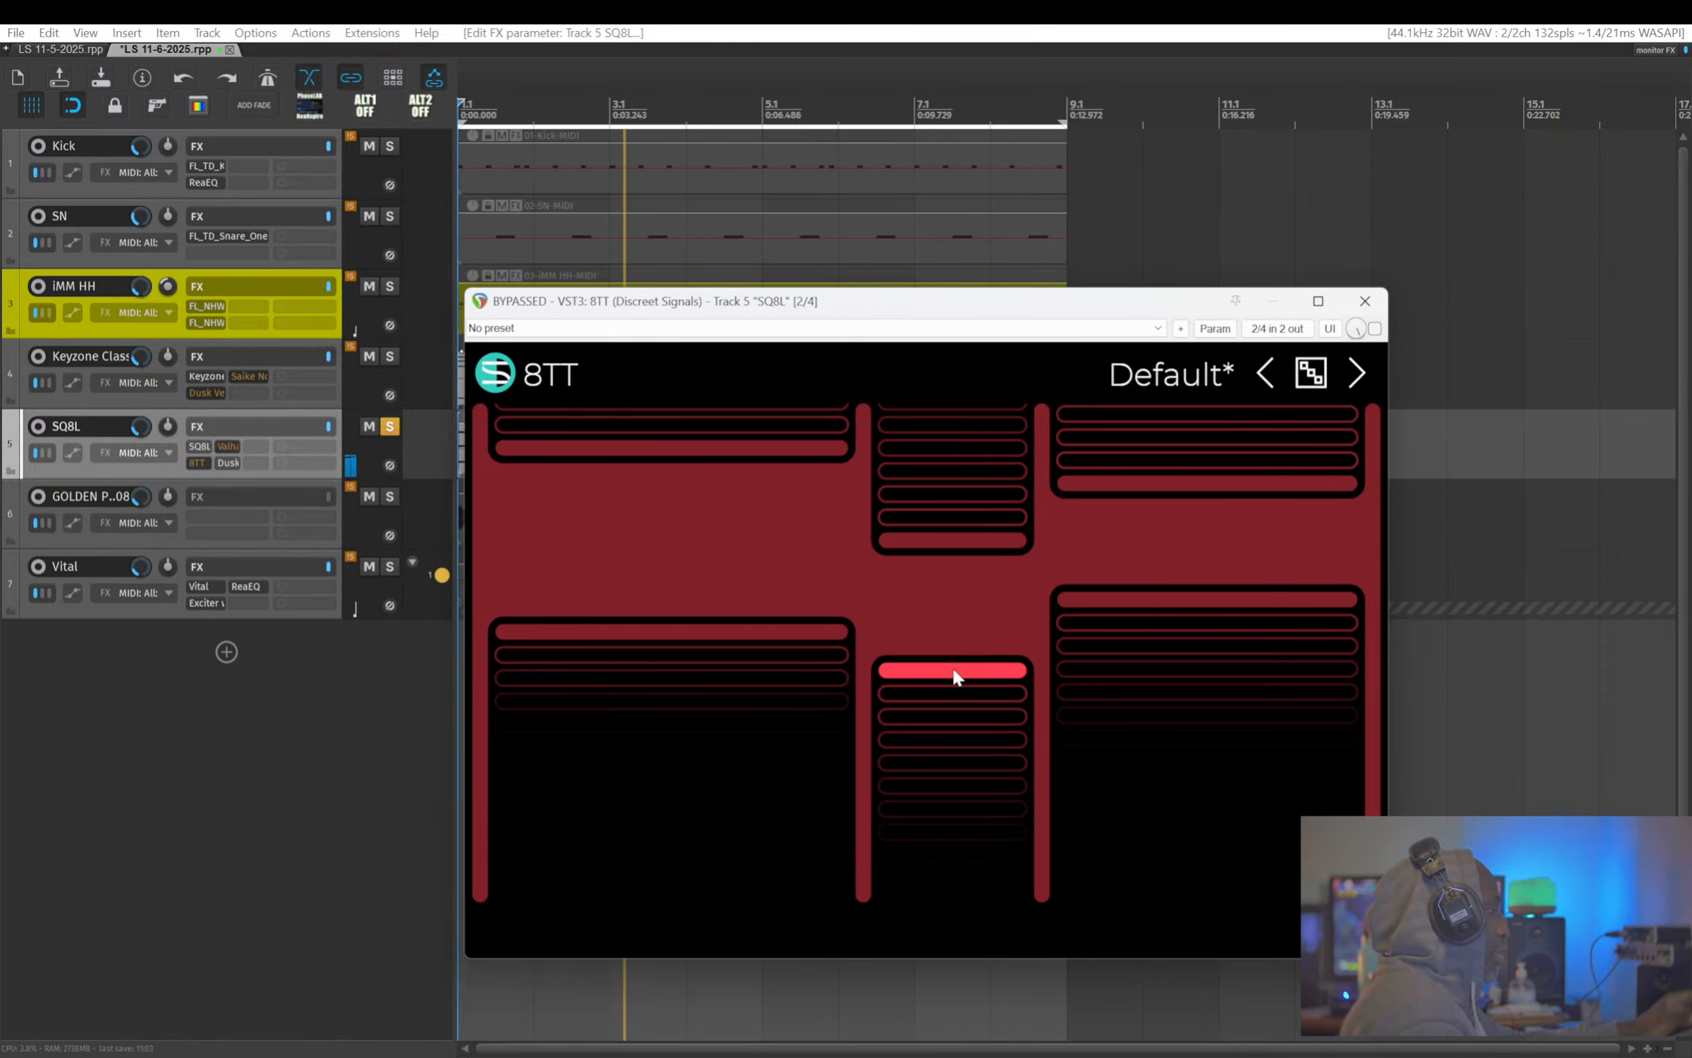
text(-43)
key(Return)
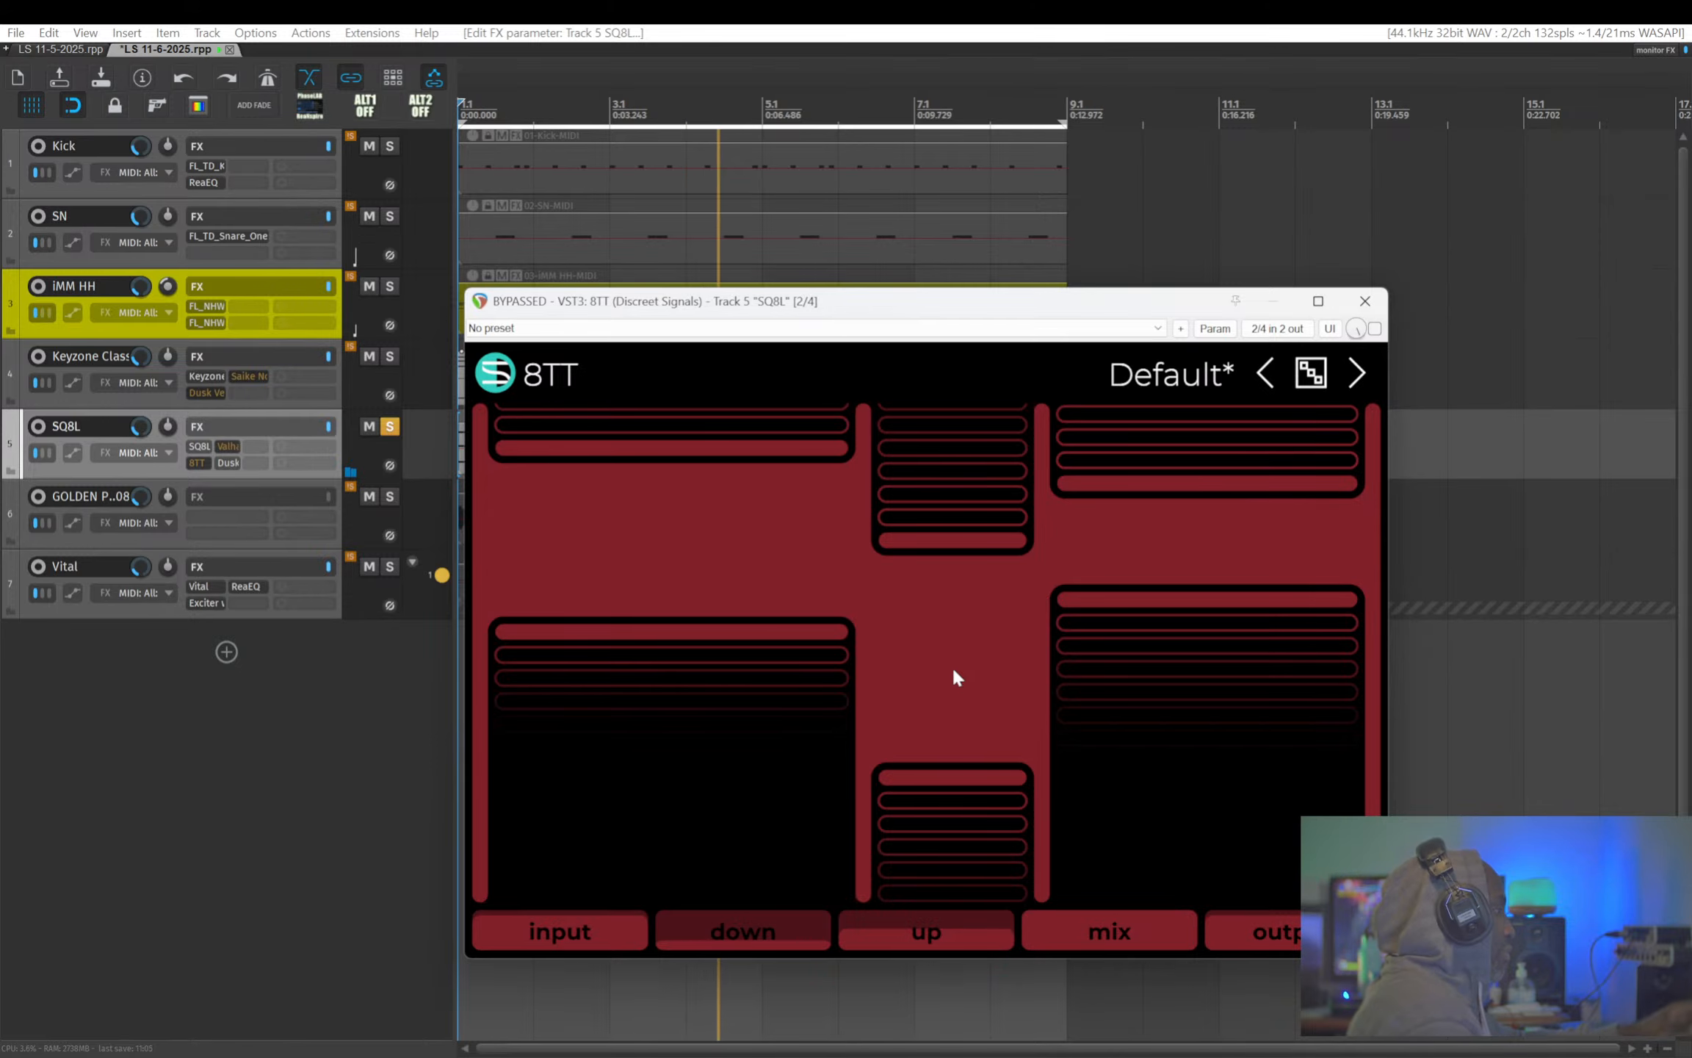
drag(942, 774, 952, 709)
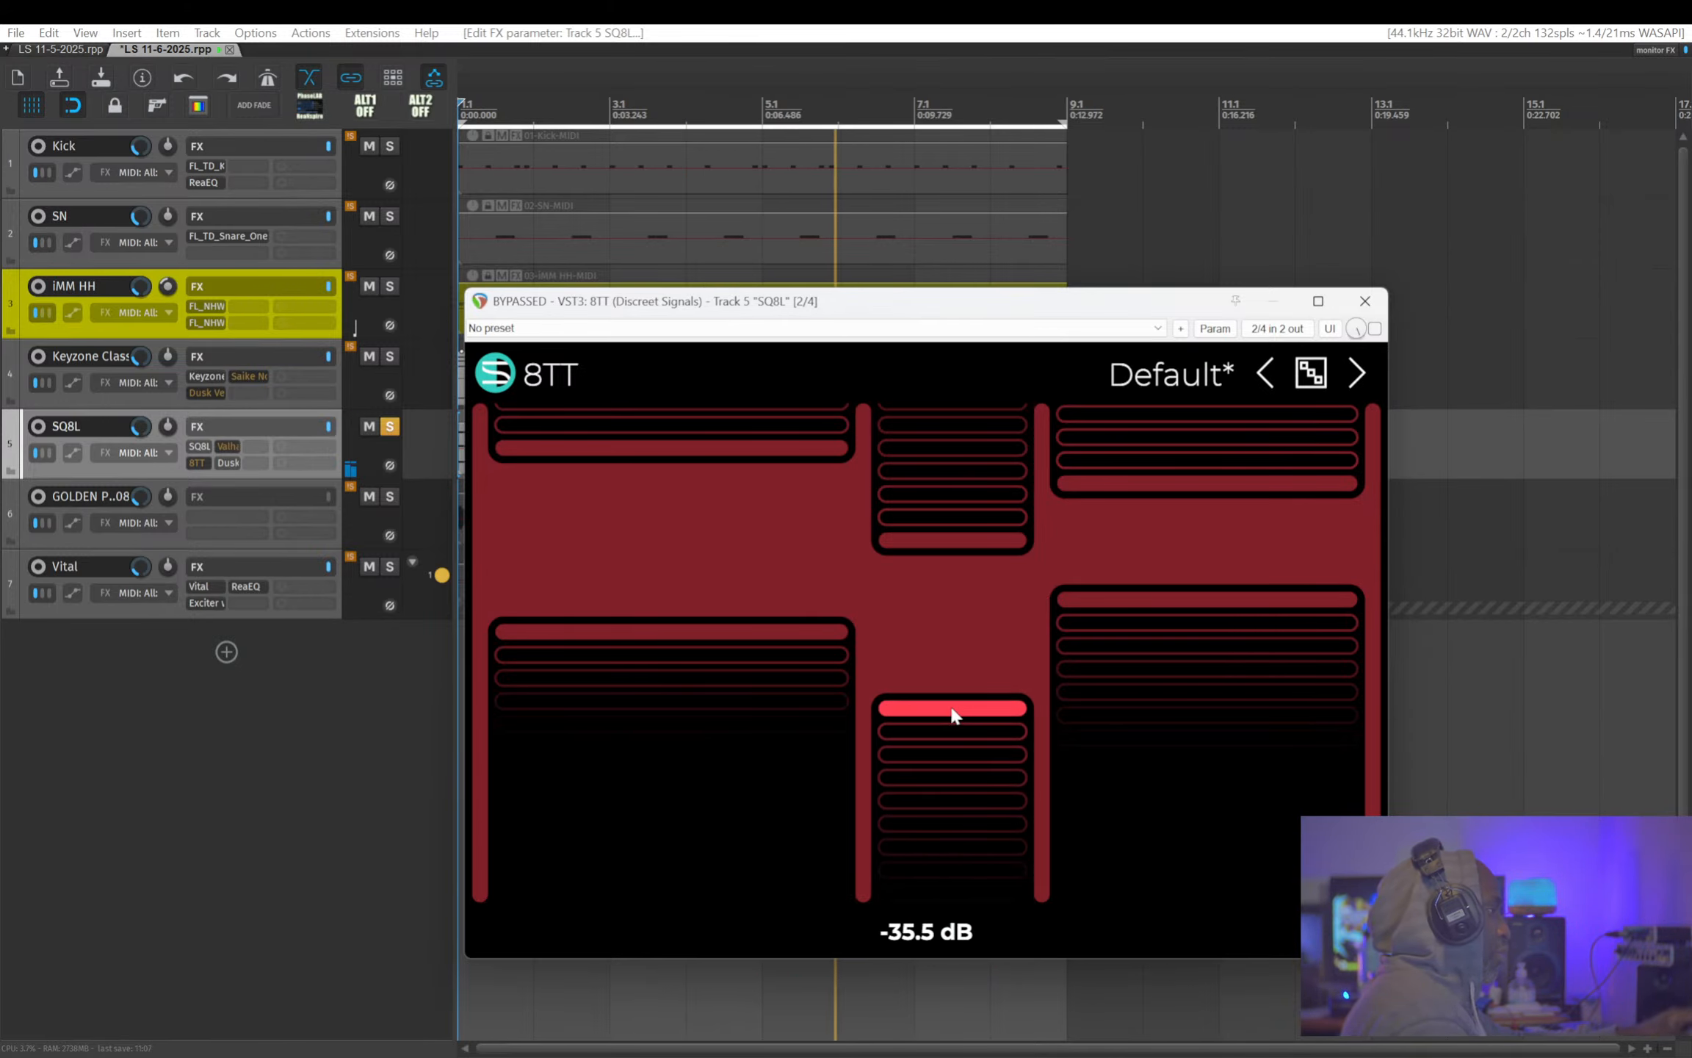
- Set the mid band's upward compression ratio to 8
double_click(931, 790)
text(8)
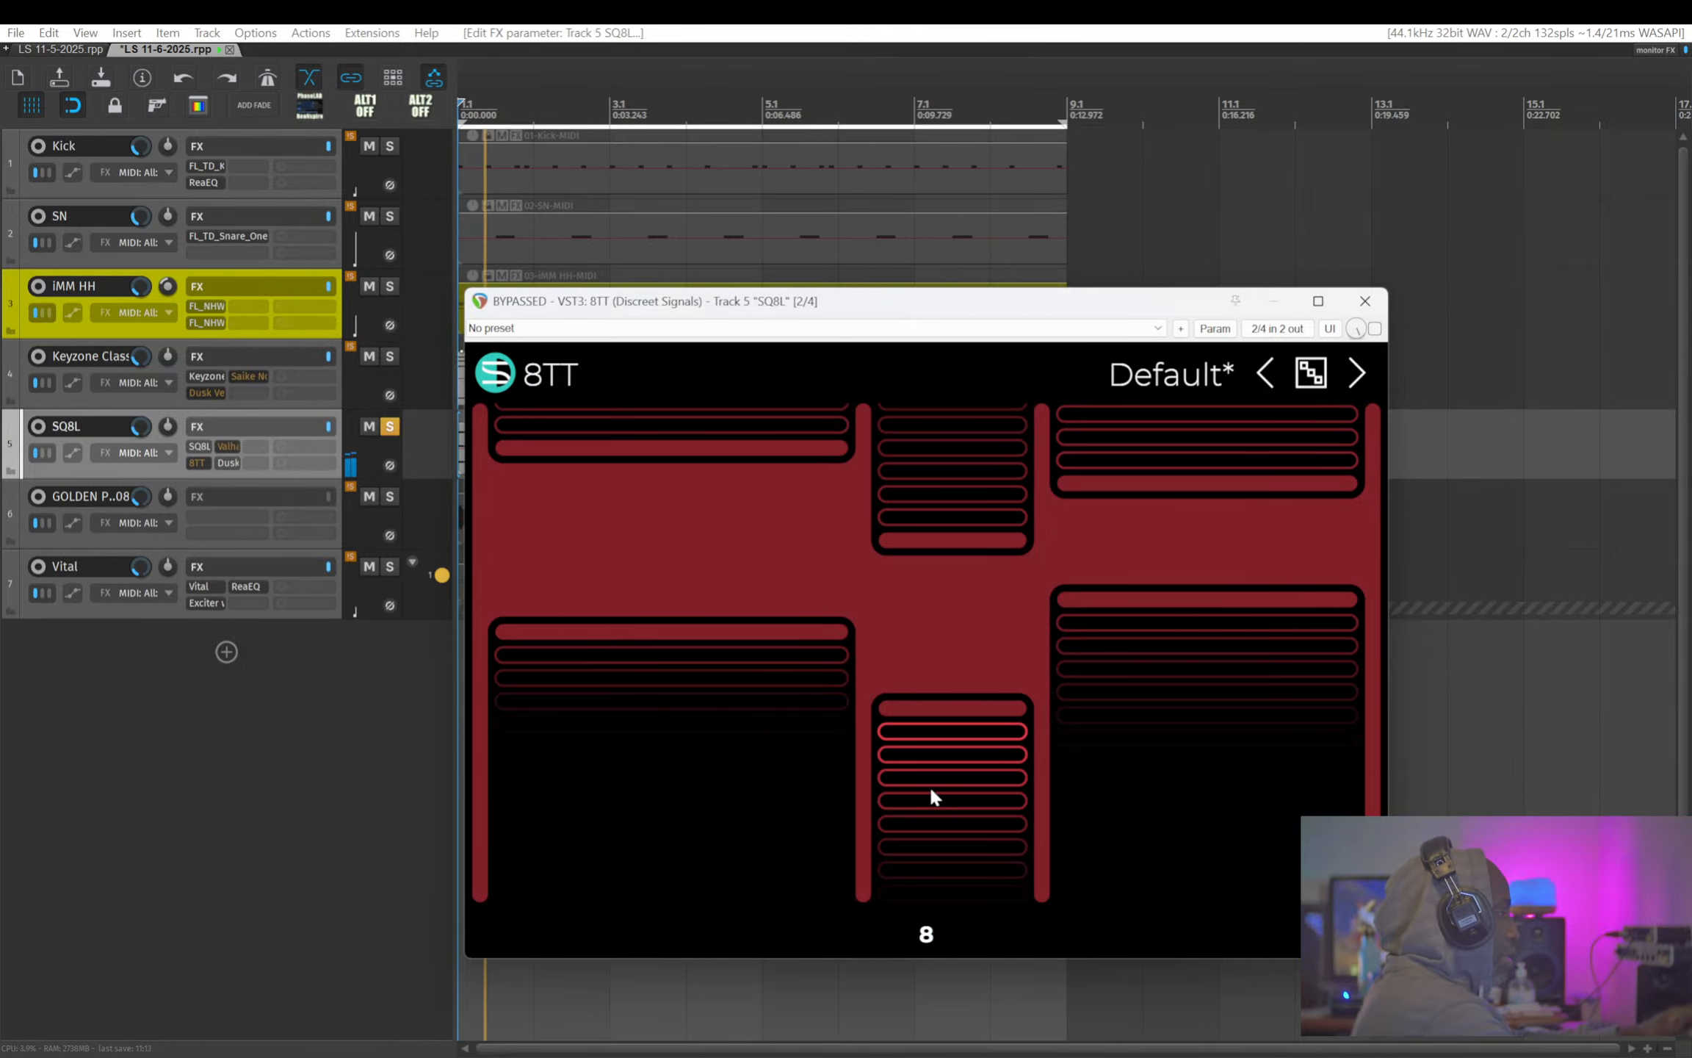
key(Return)
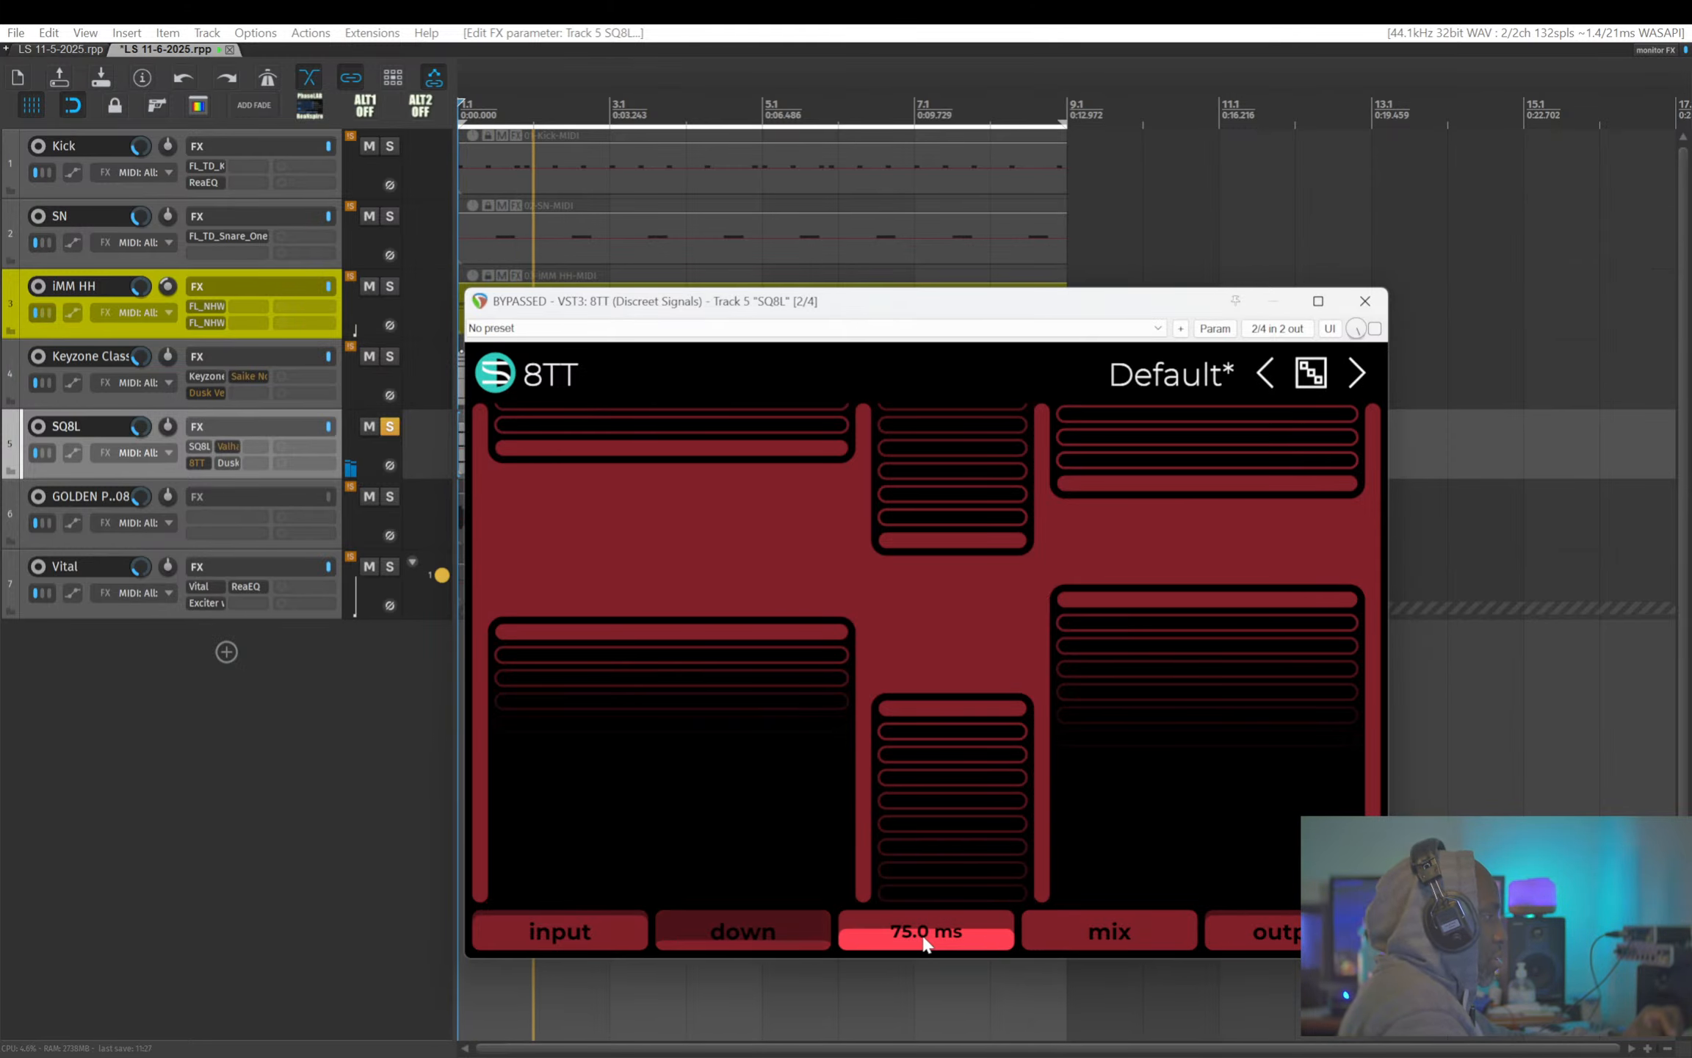
- Examine the down, up, mix and output values of 8TT, opening and cancelling their value entries
double_click(715, 940)
key(Escape)
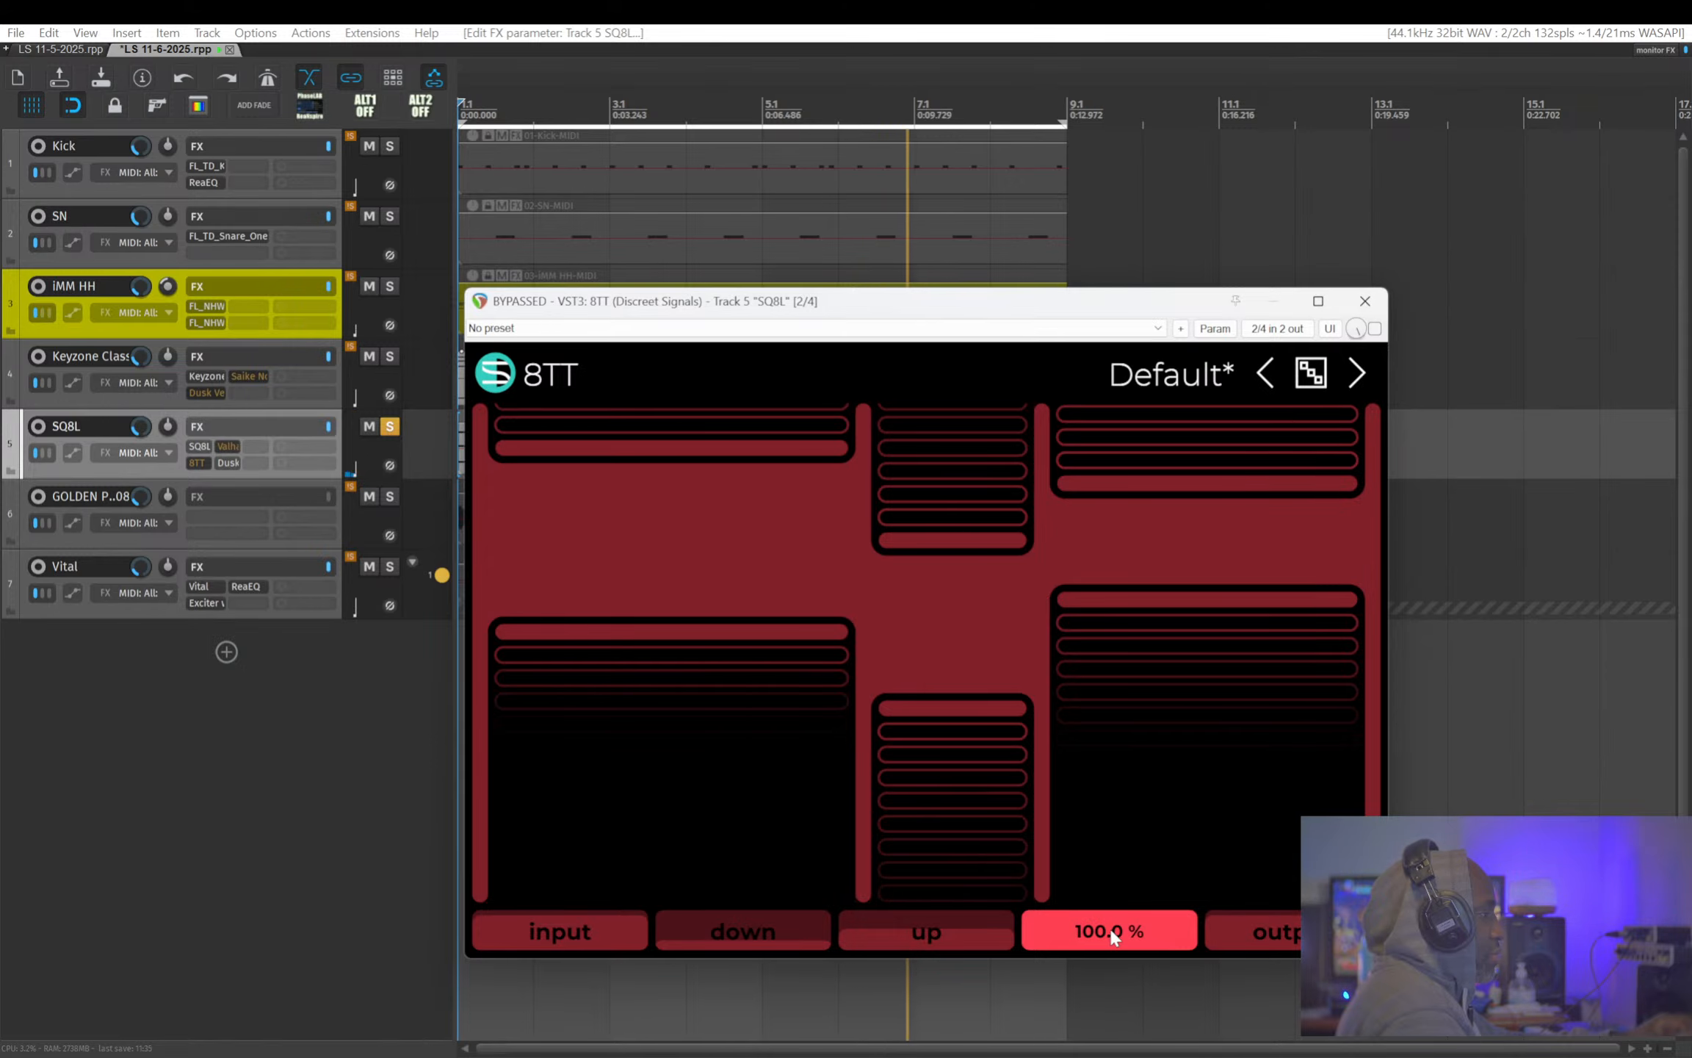
double_click(1290, 925)
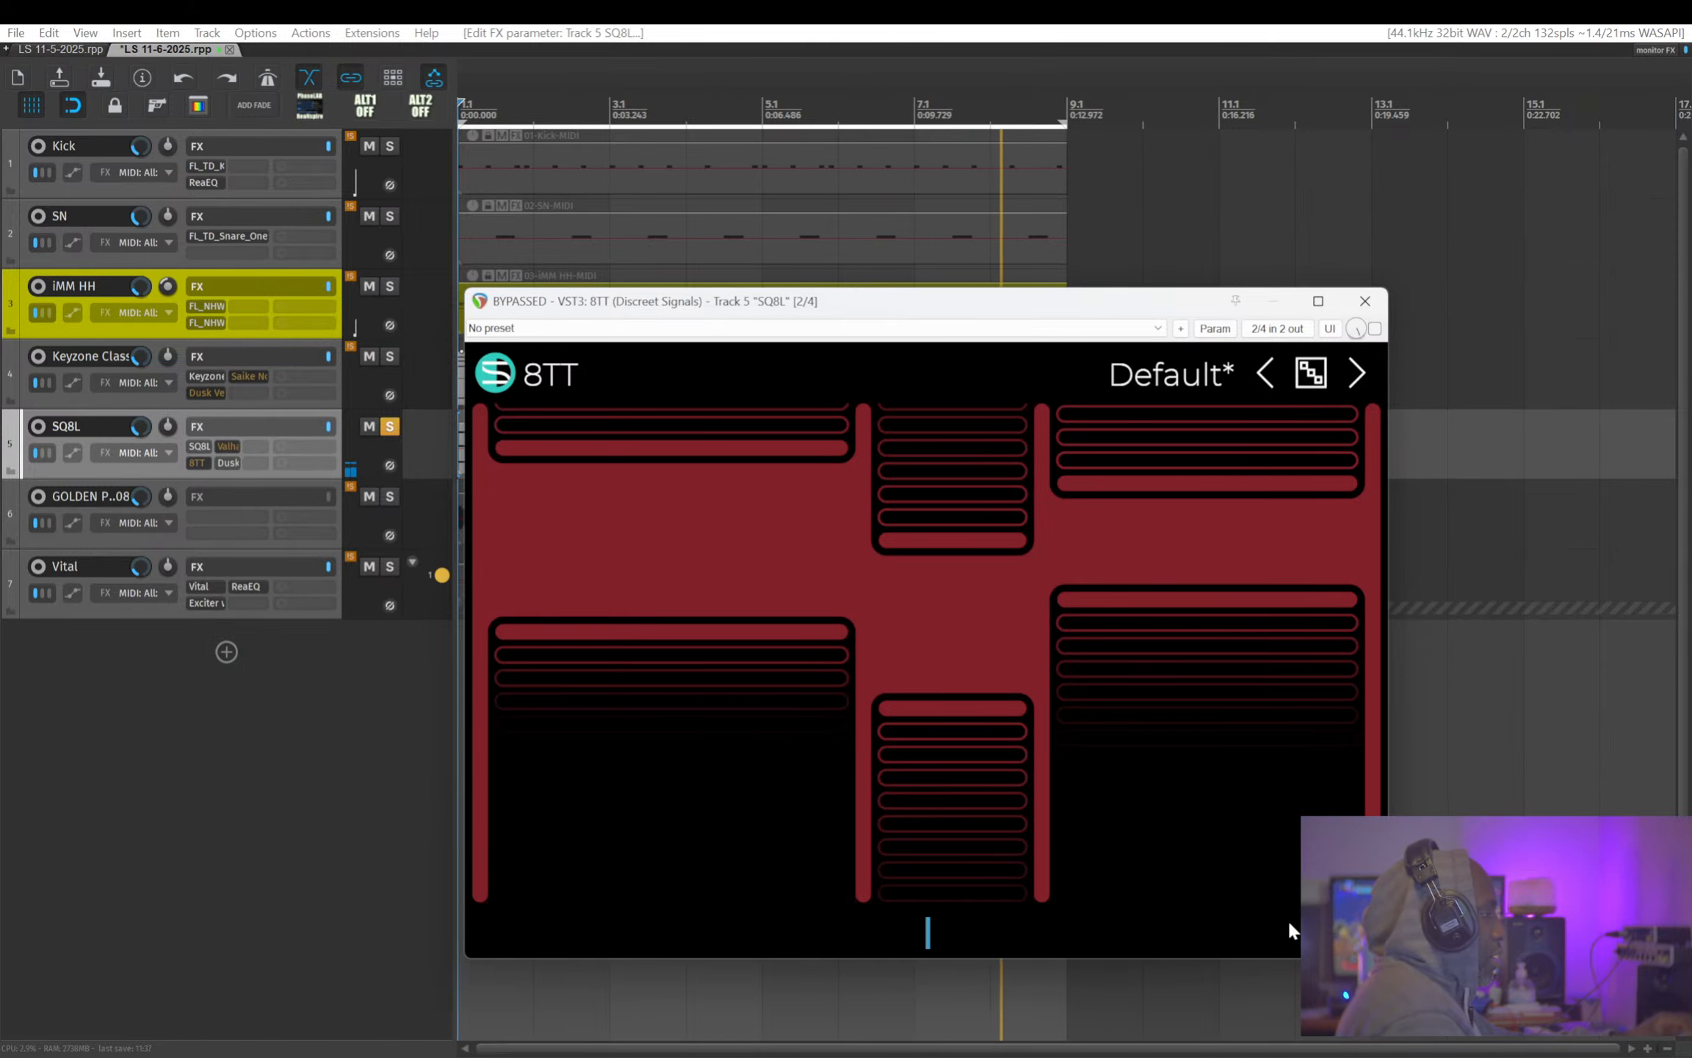
key(Escape)
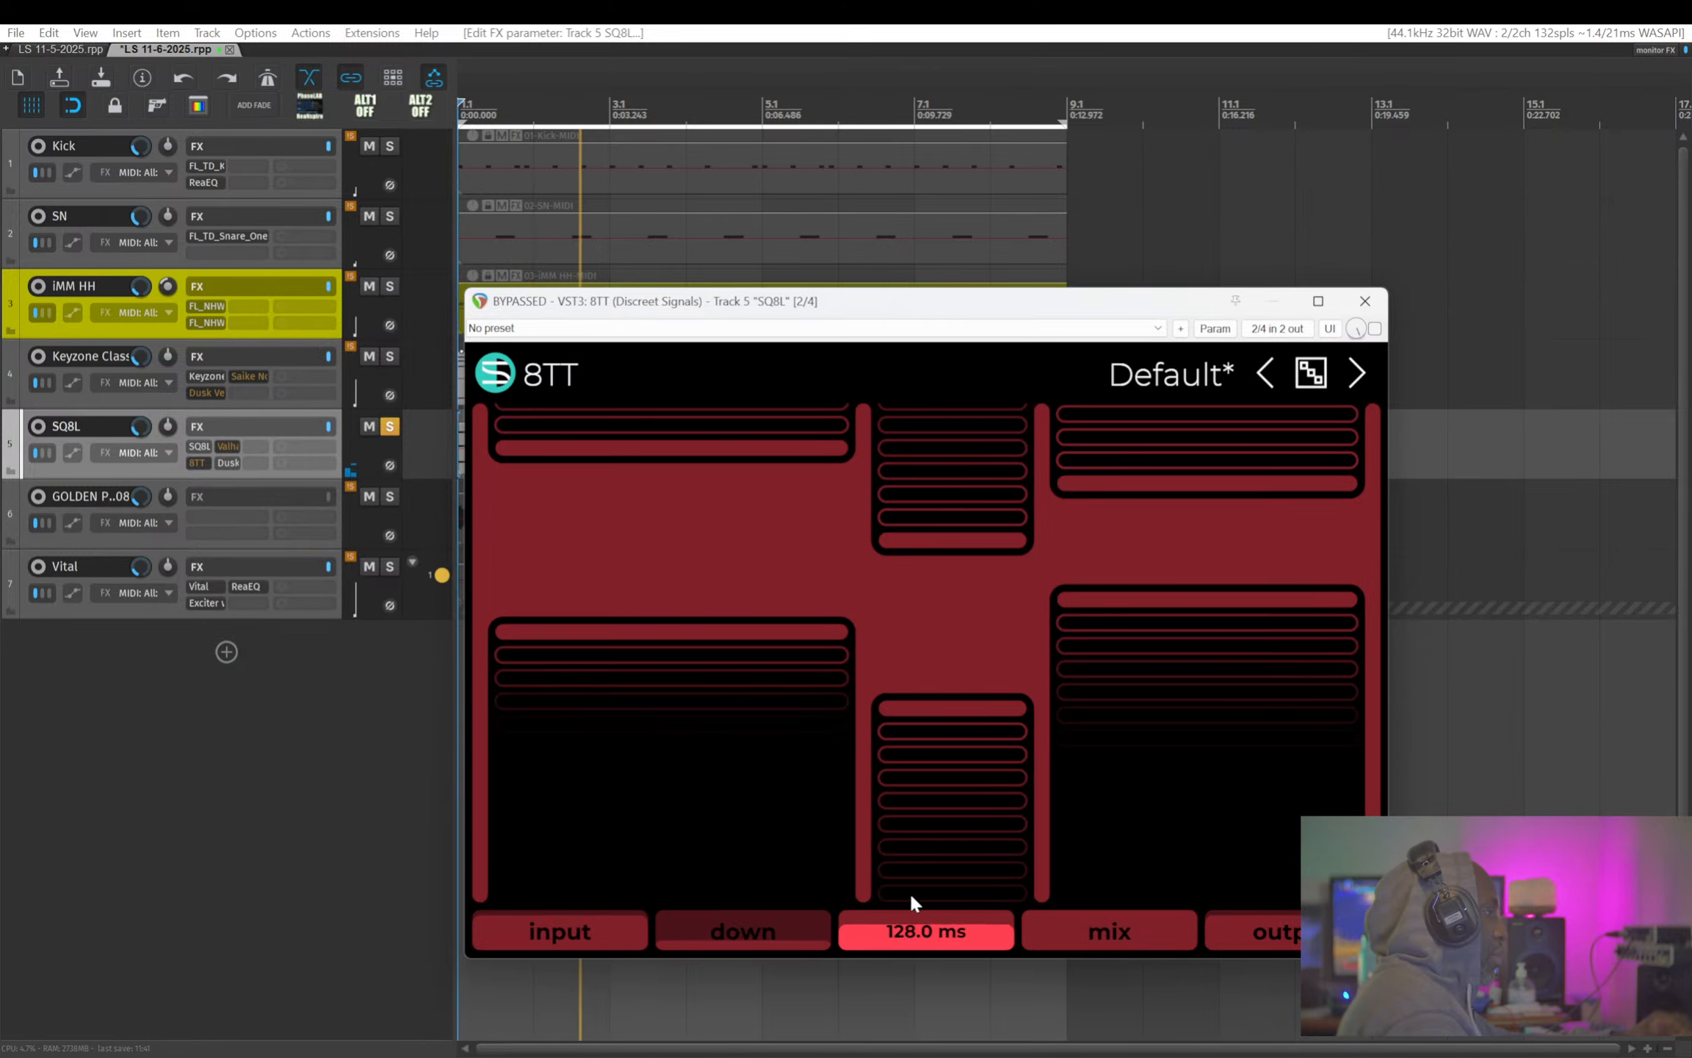
drag(789, 935, 782, 928)
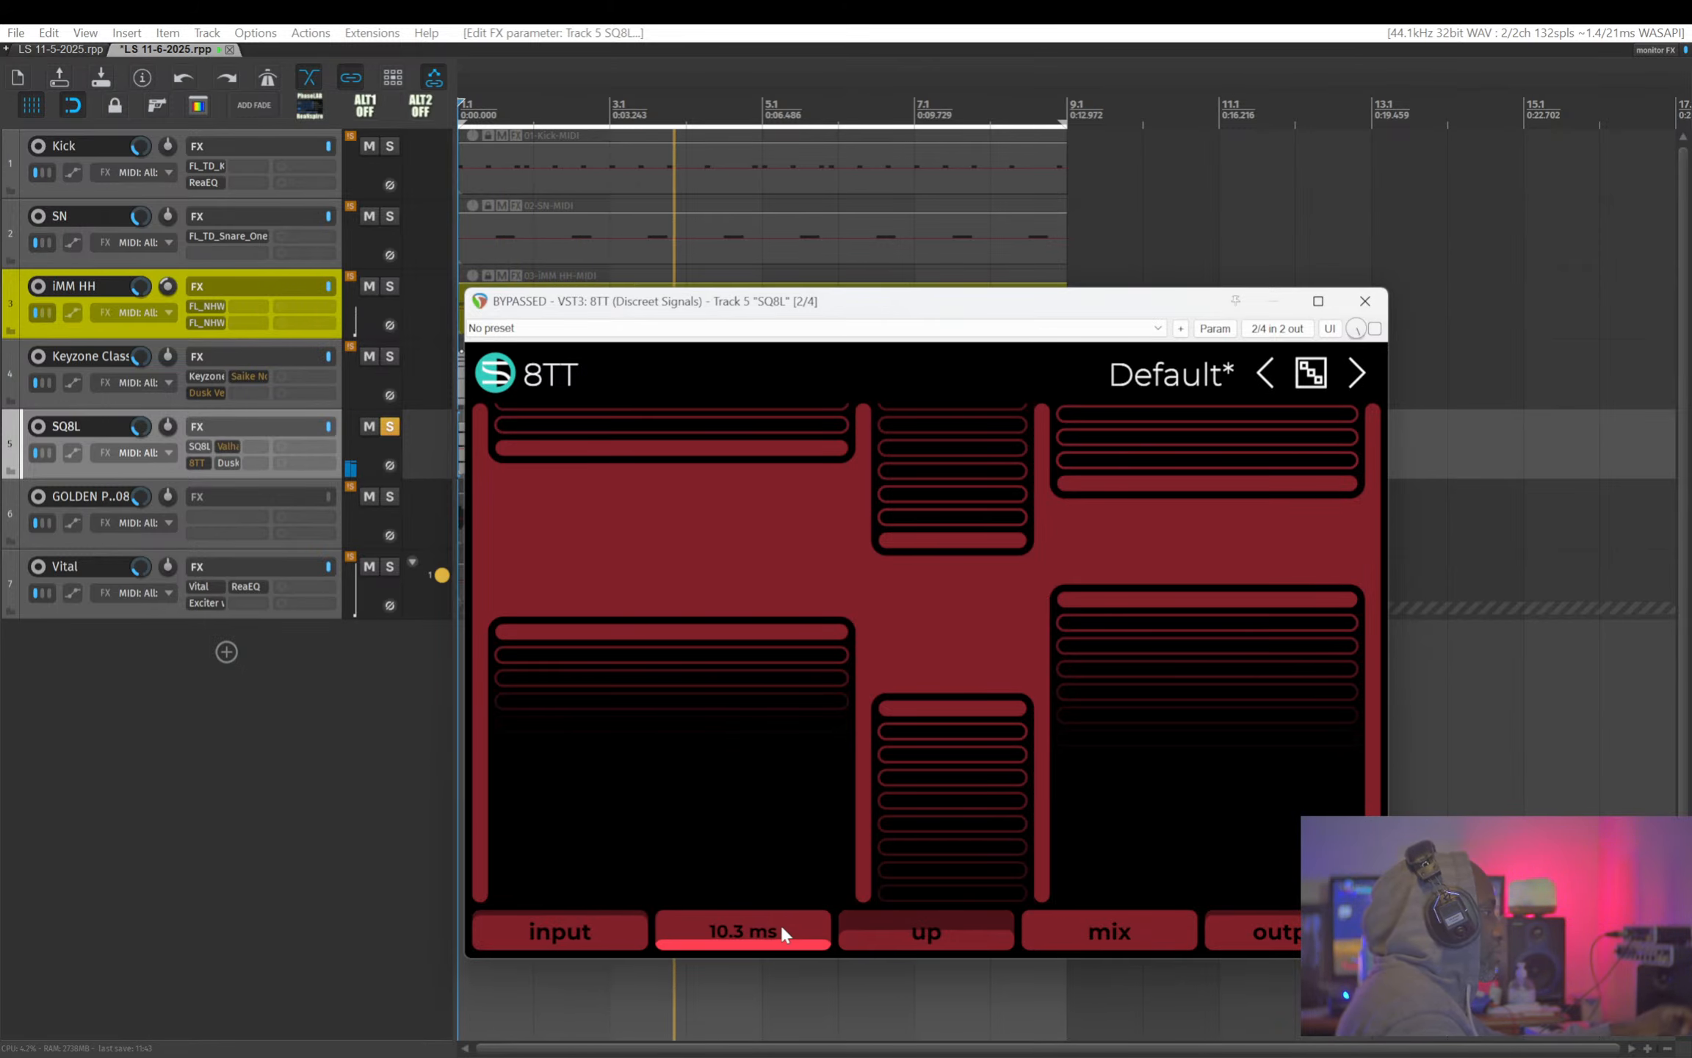
double_click(782, 926)
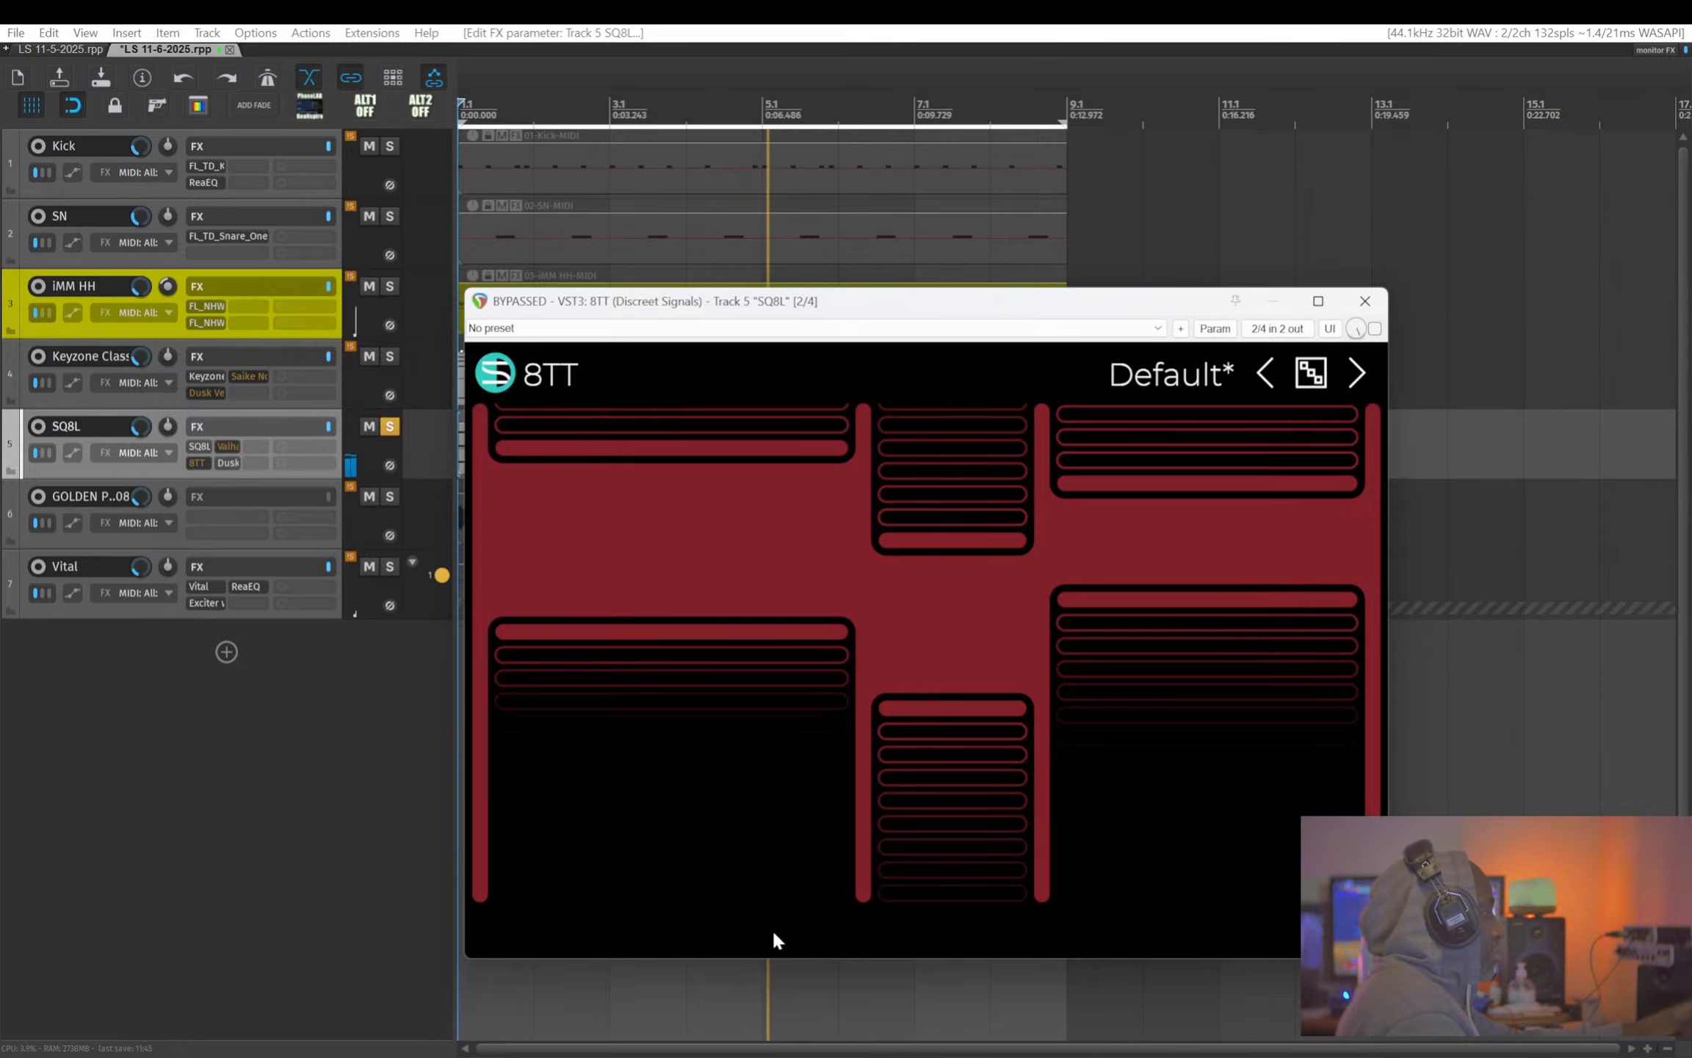
key(Escape)
drag(781, 926, 781, 923)
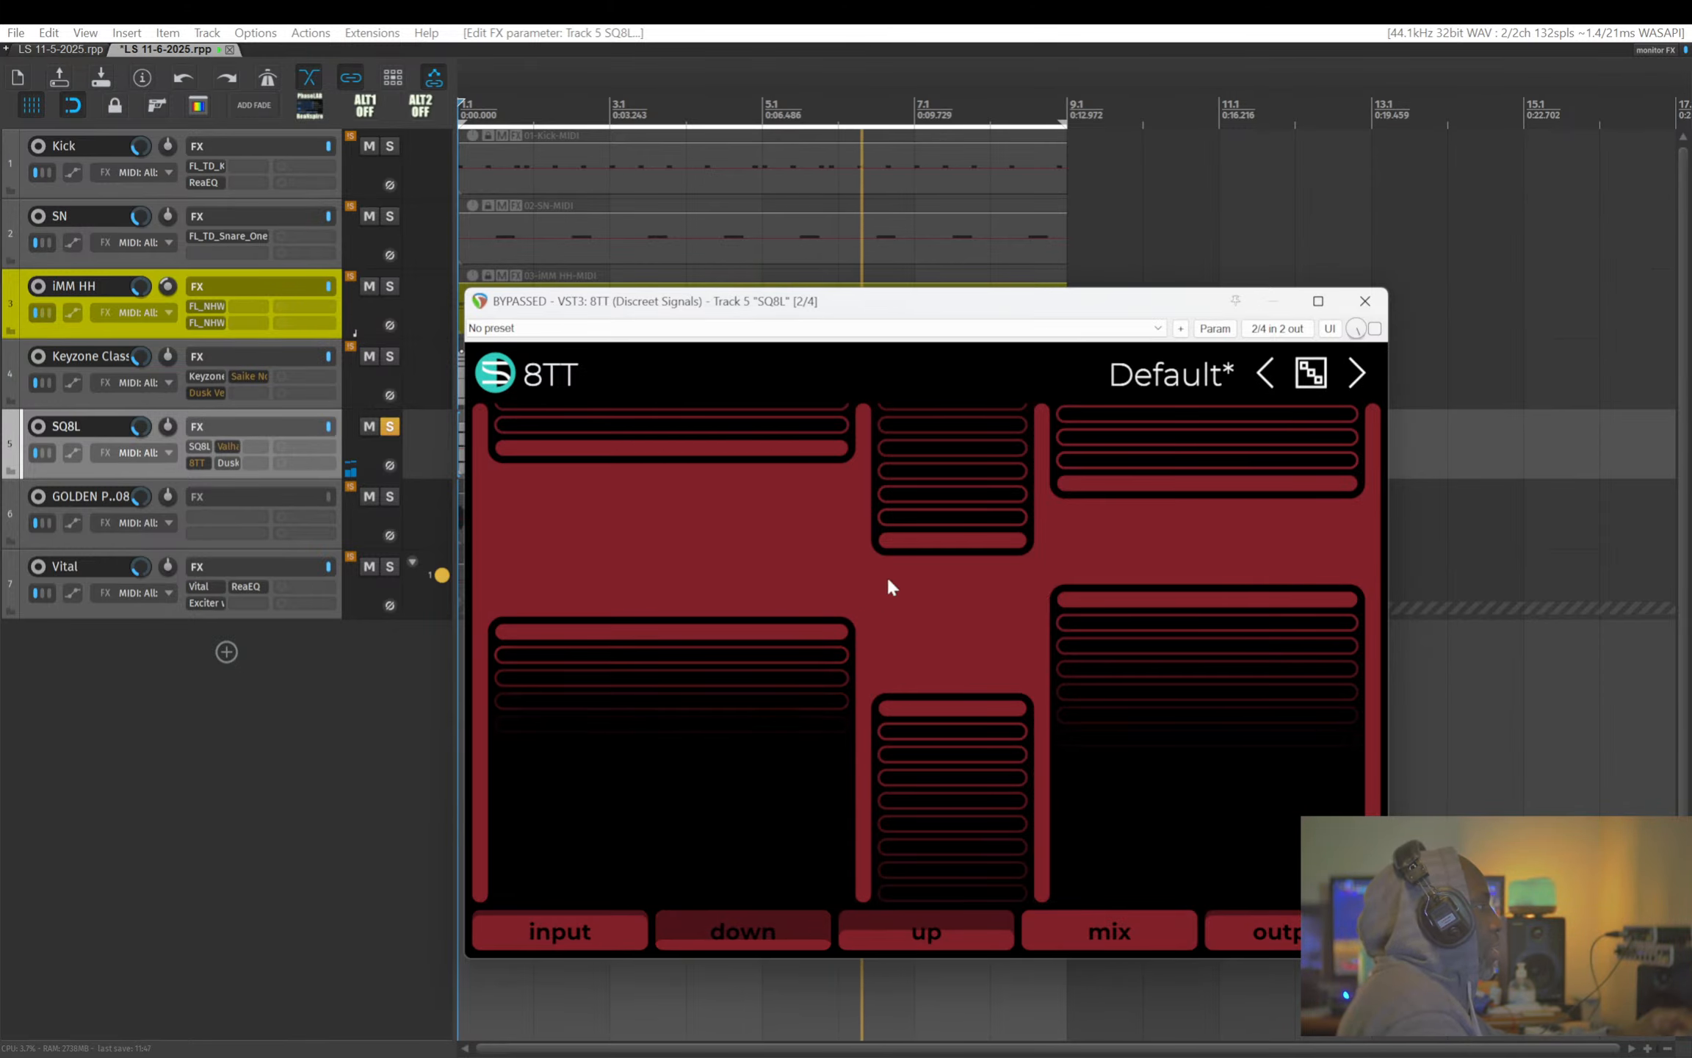
- Try different interface colours, including blue, in the 8TT settings, and return the plugin to red
click(538, 373)
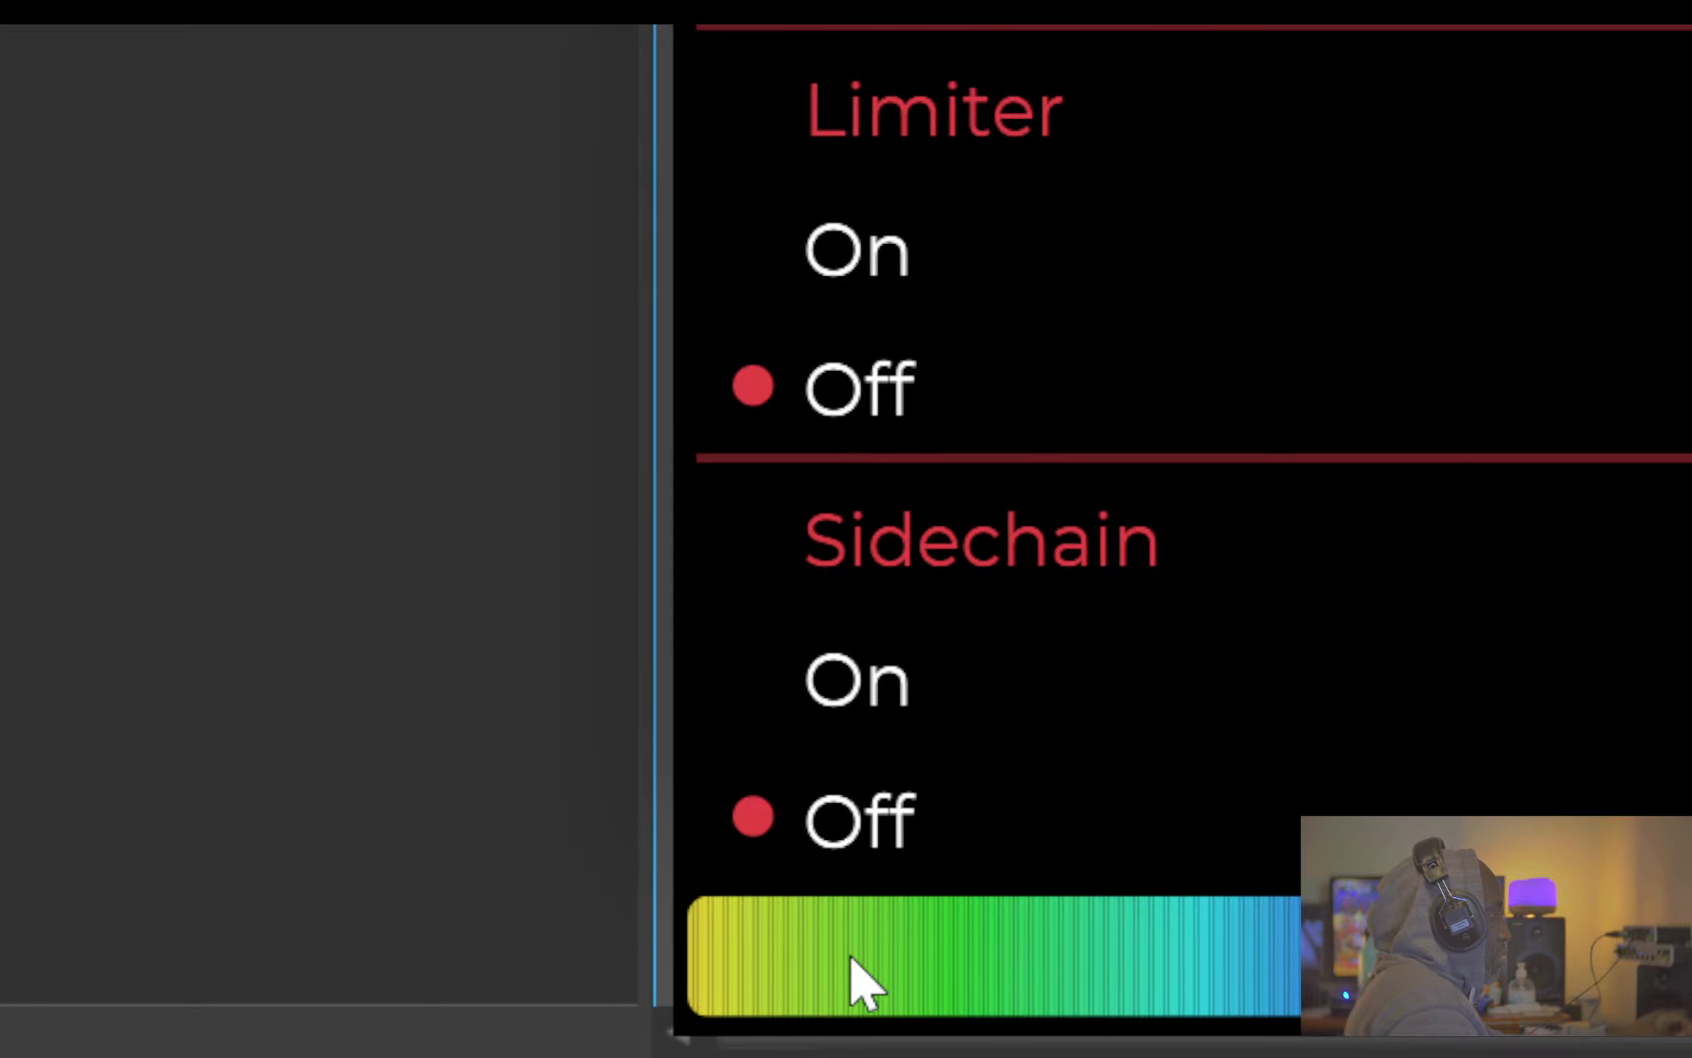
click(933, 958)
drag(861, 957, 737, 929)
drag(850, 942, 850, 898)
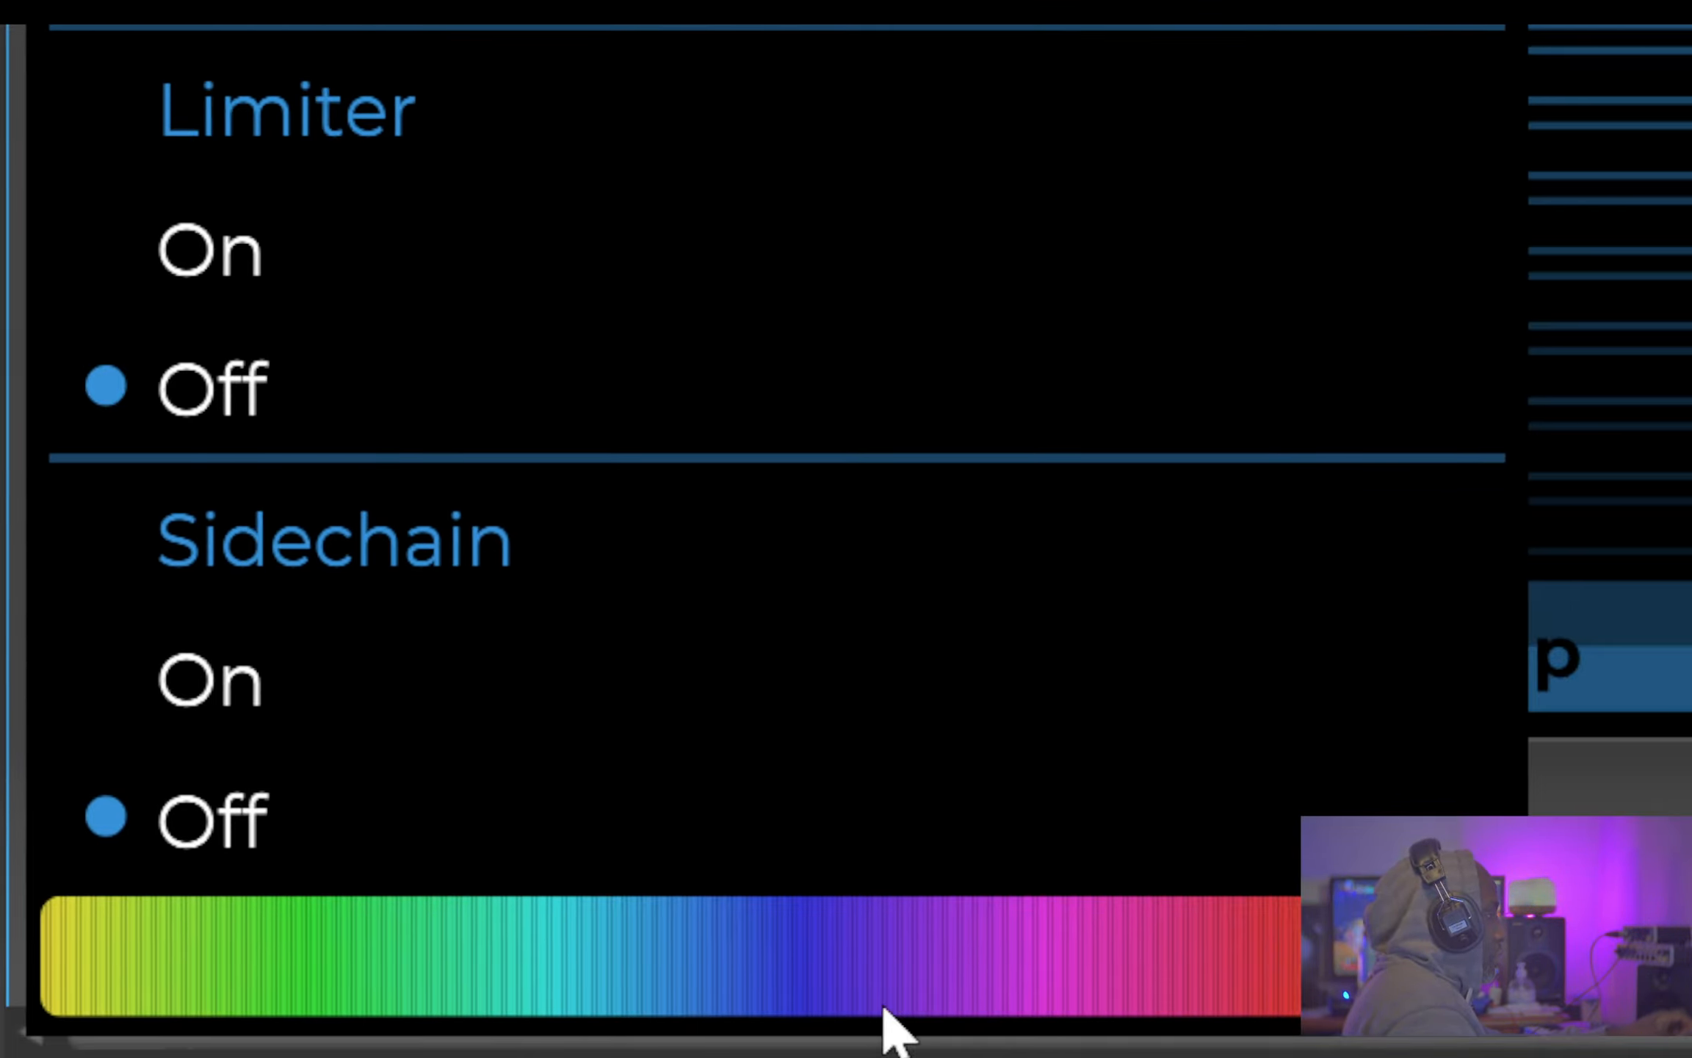
drag(883, 1028, 865, 989)
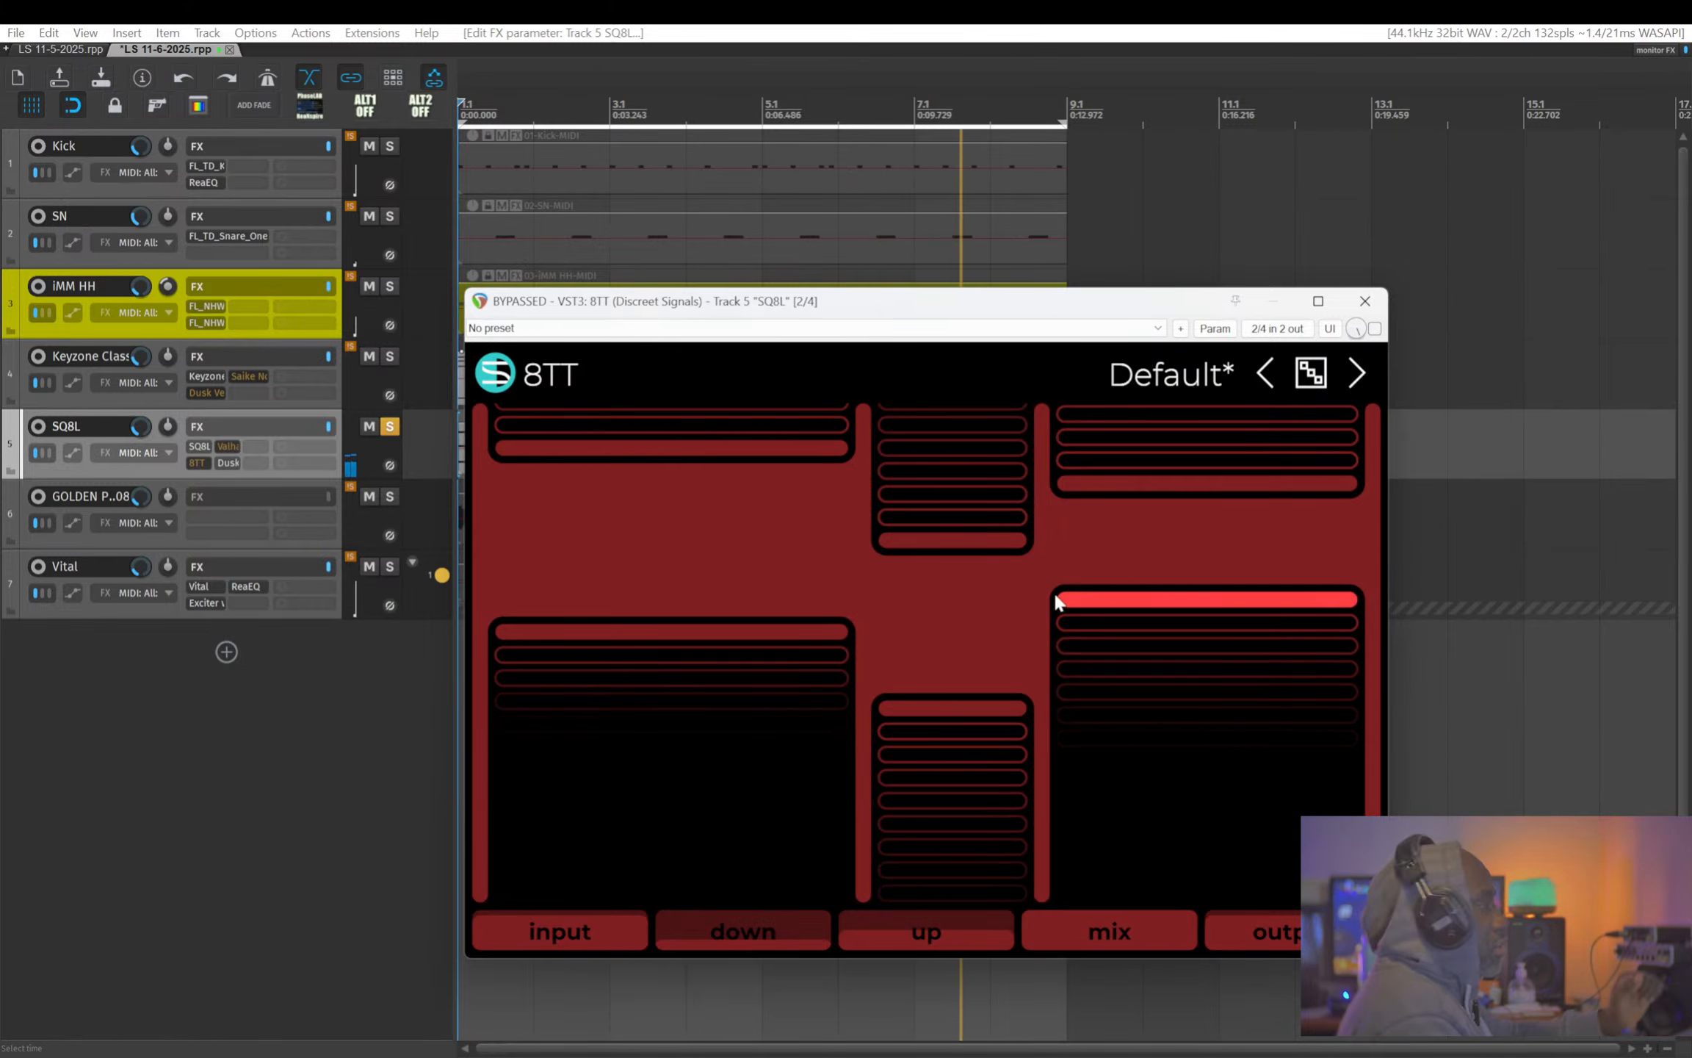
- Close the 8TT effect window and unsolo the SQ8L track to hear the full mix
click(1363, 301)
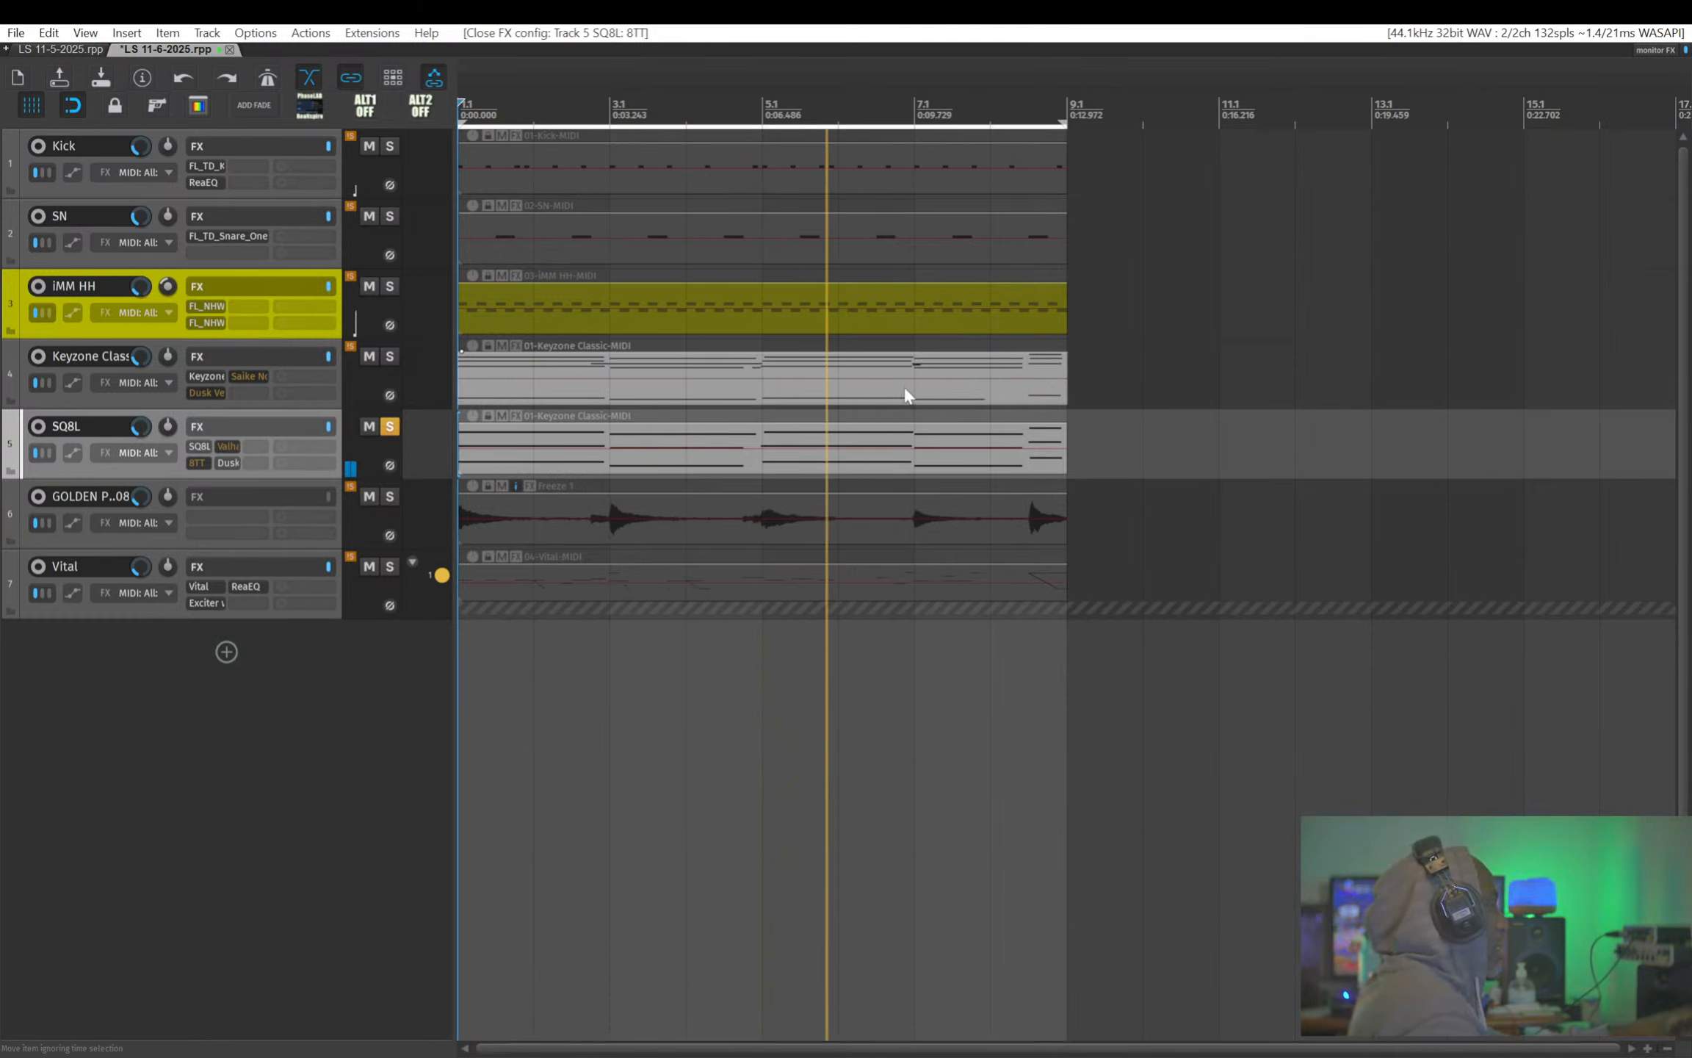
click(390, 429)
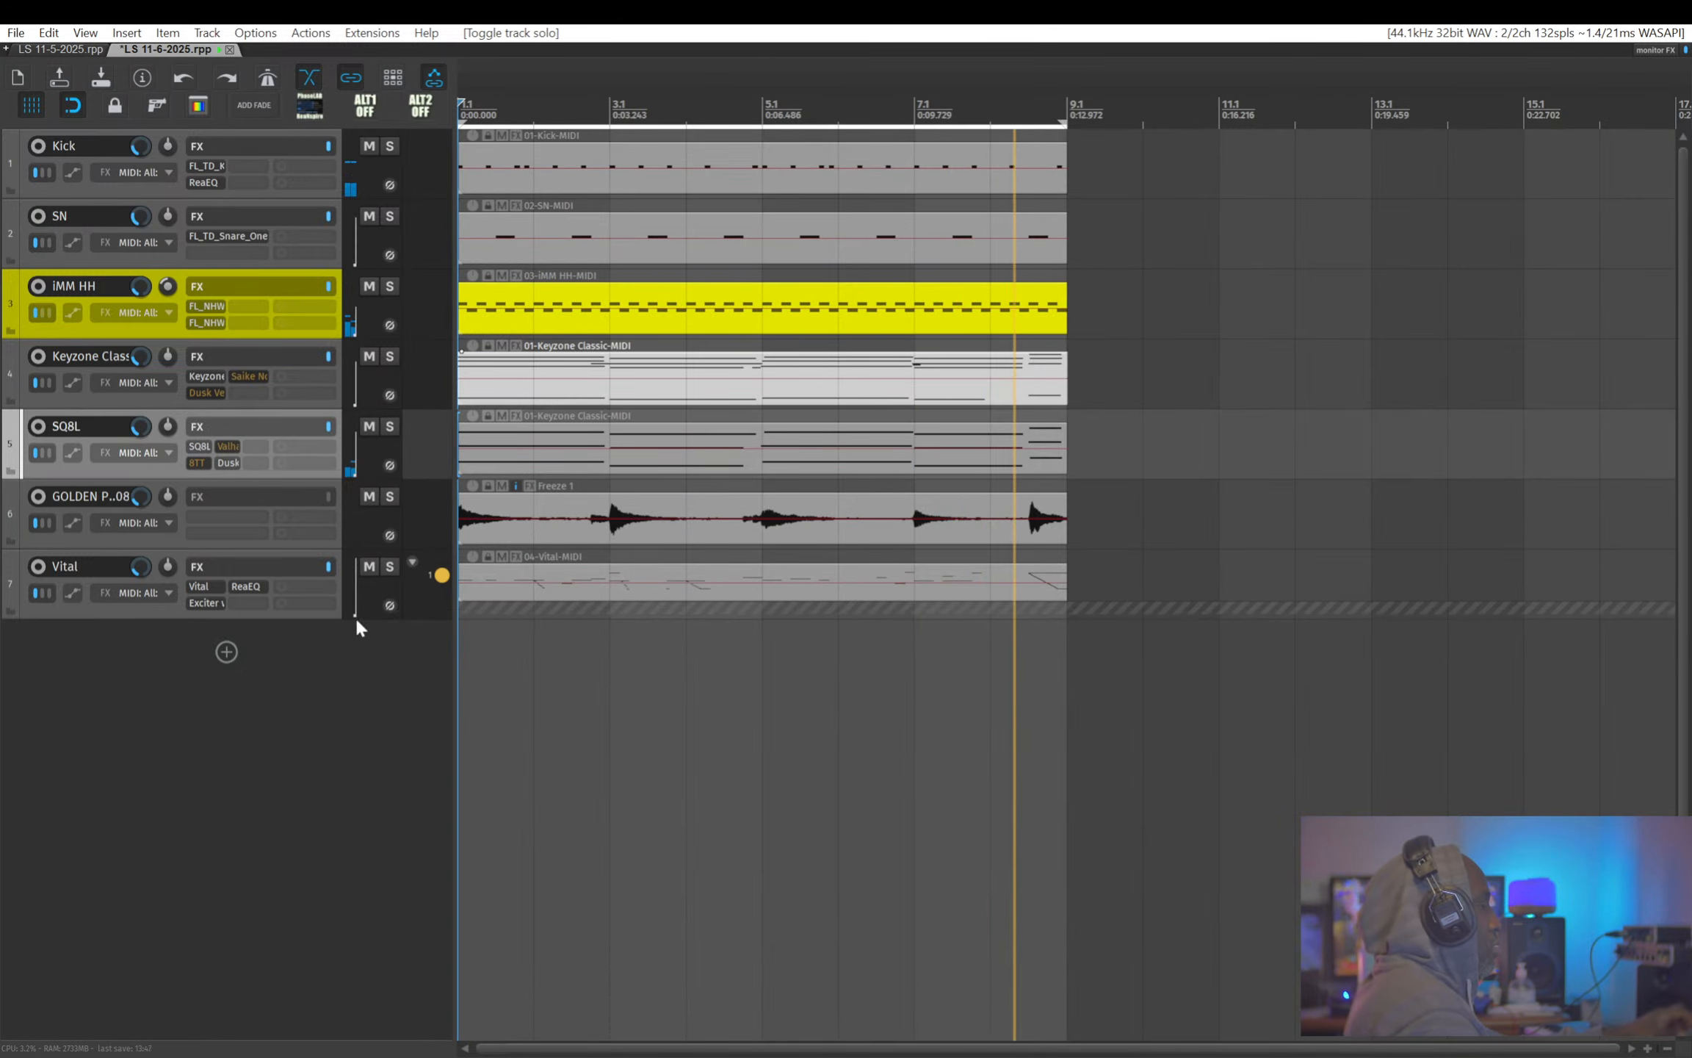
- Deselect the SQ8L track, save the project, and stop playback
click(353, 689)
key(ctrl+s)
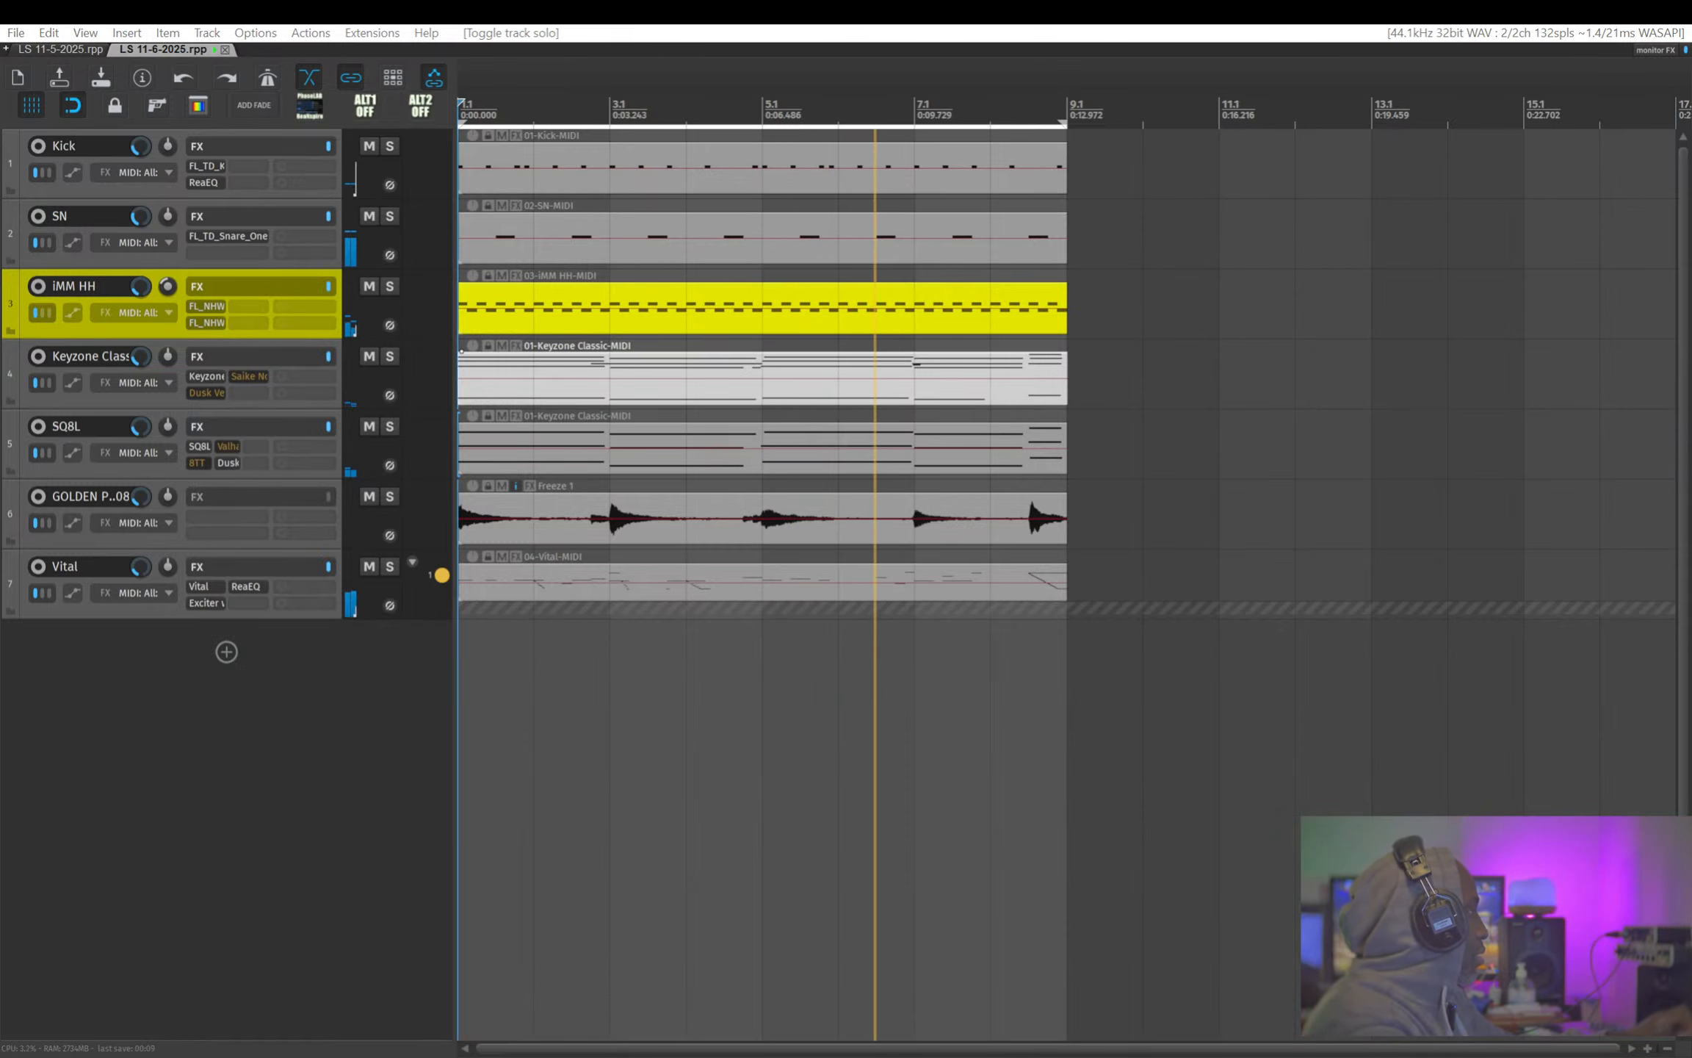
key(space)
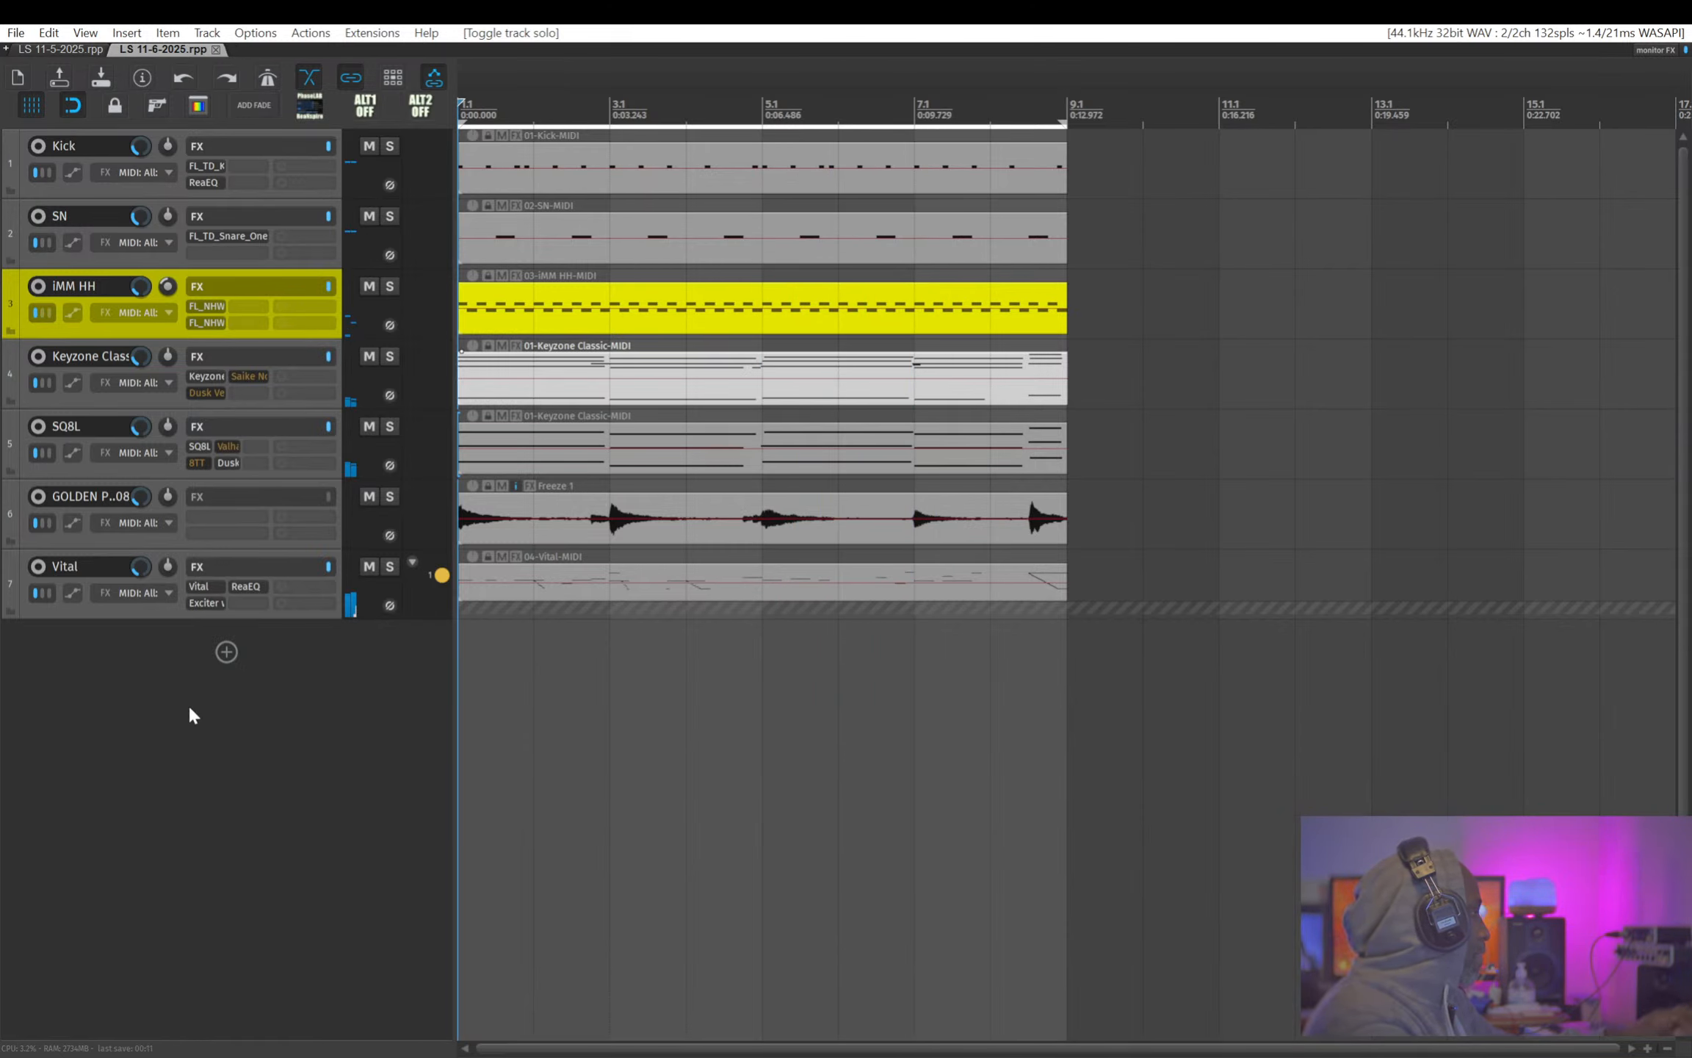